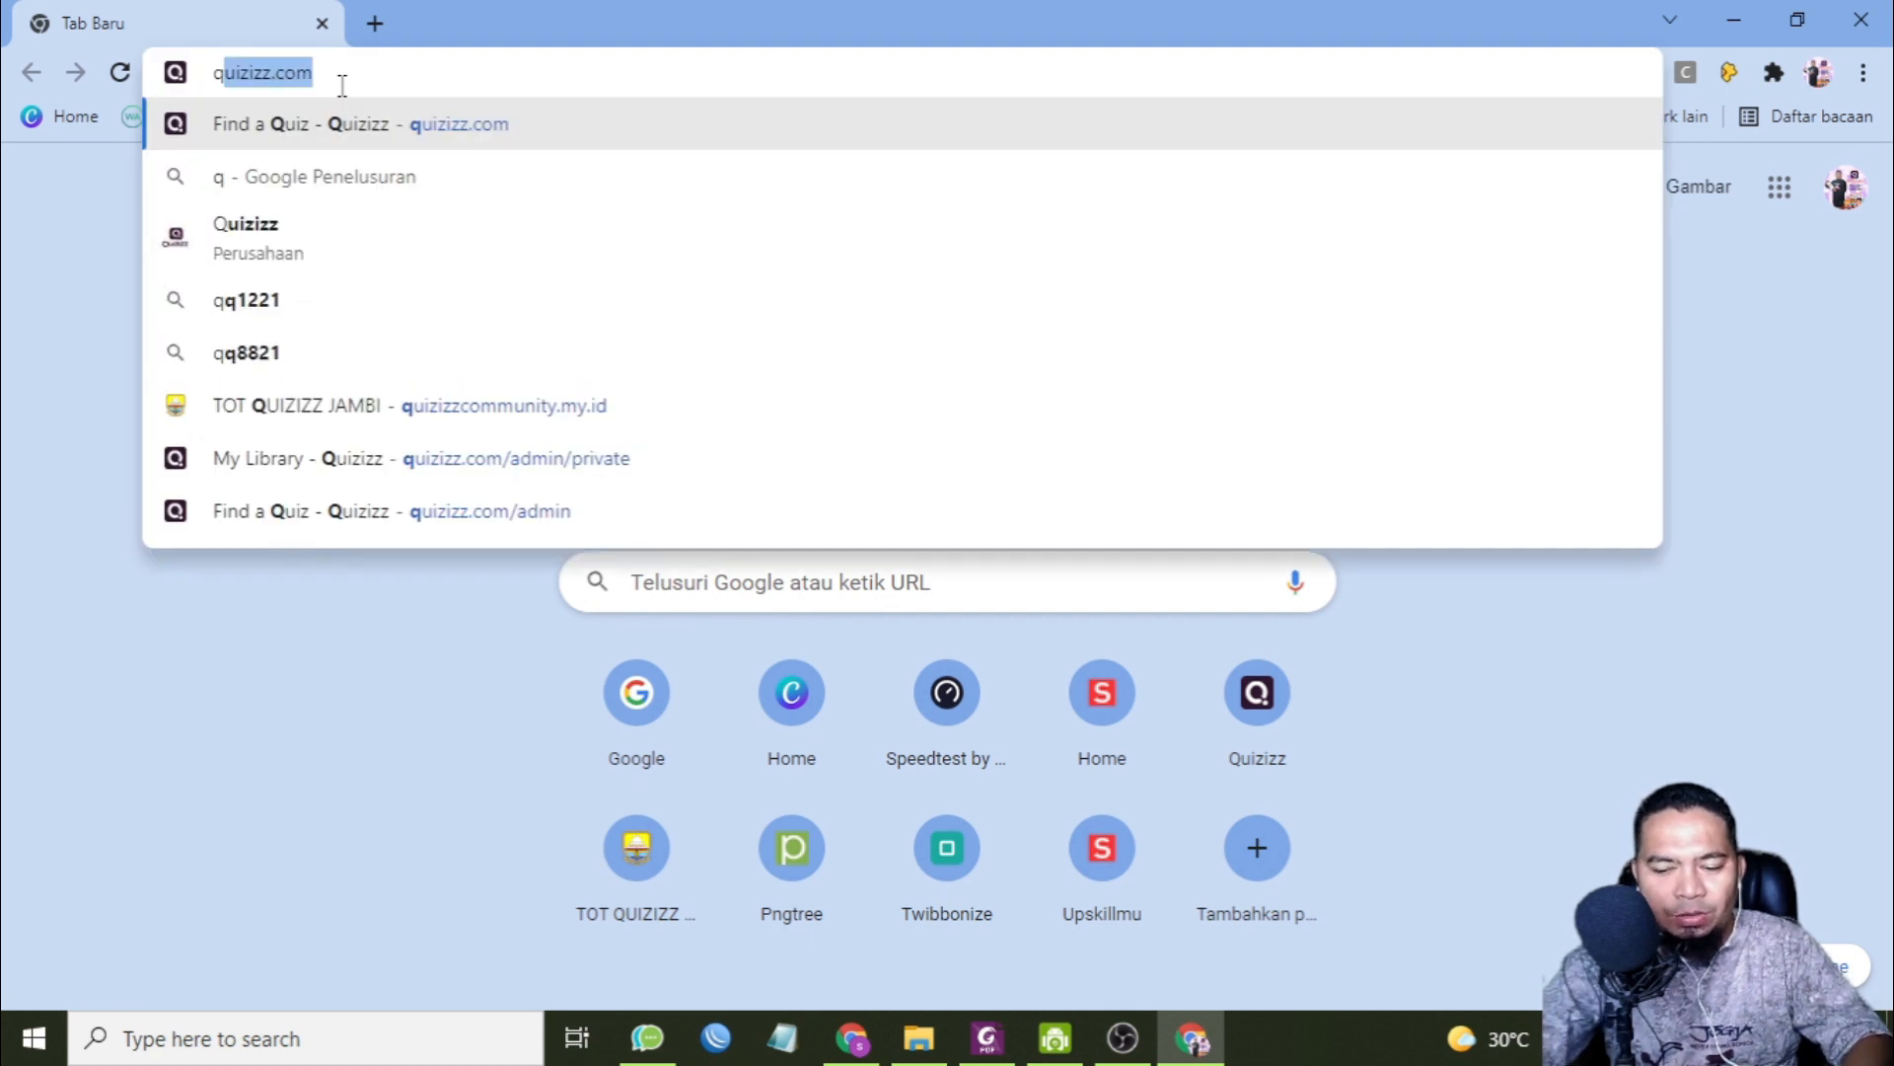
- Go to quizizz.com and start creating a new quiz
{"action": "type", "text": "uizizz.com"}
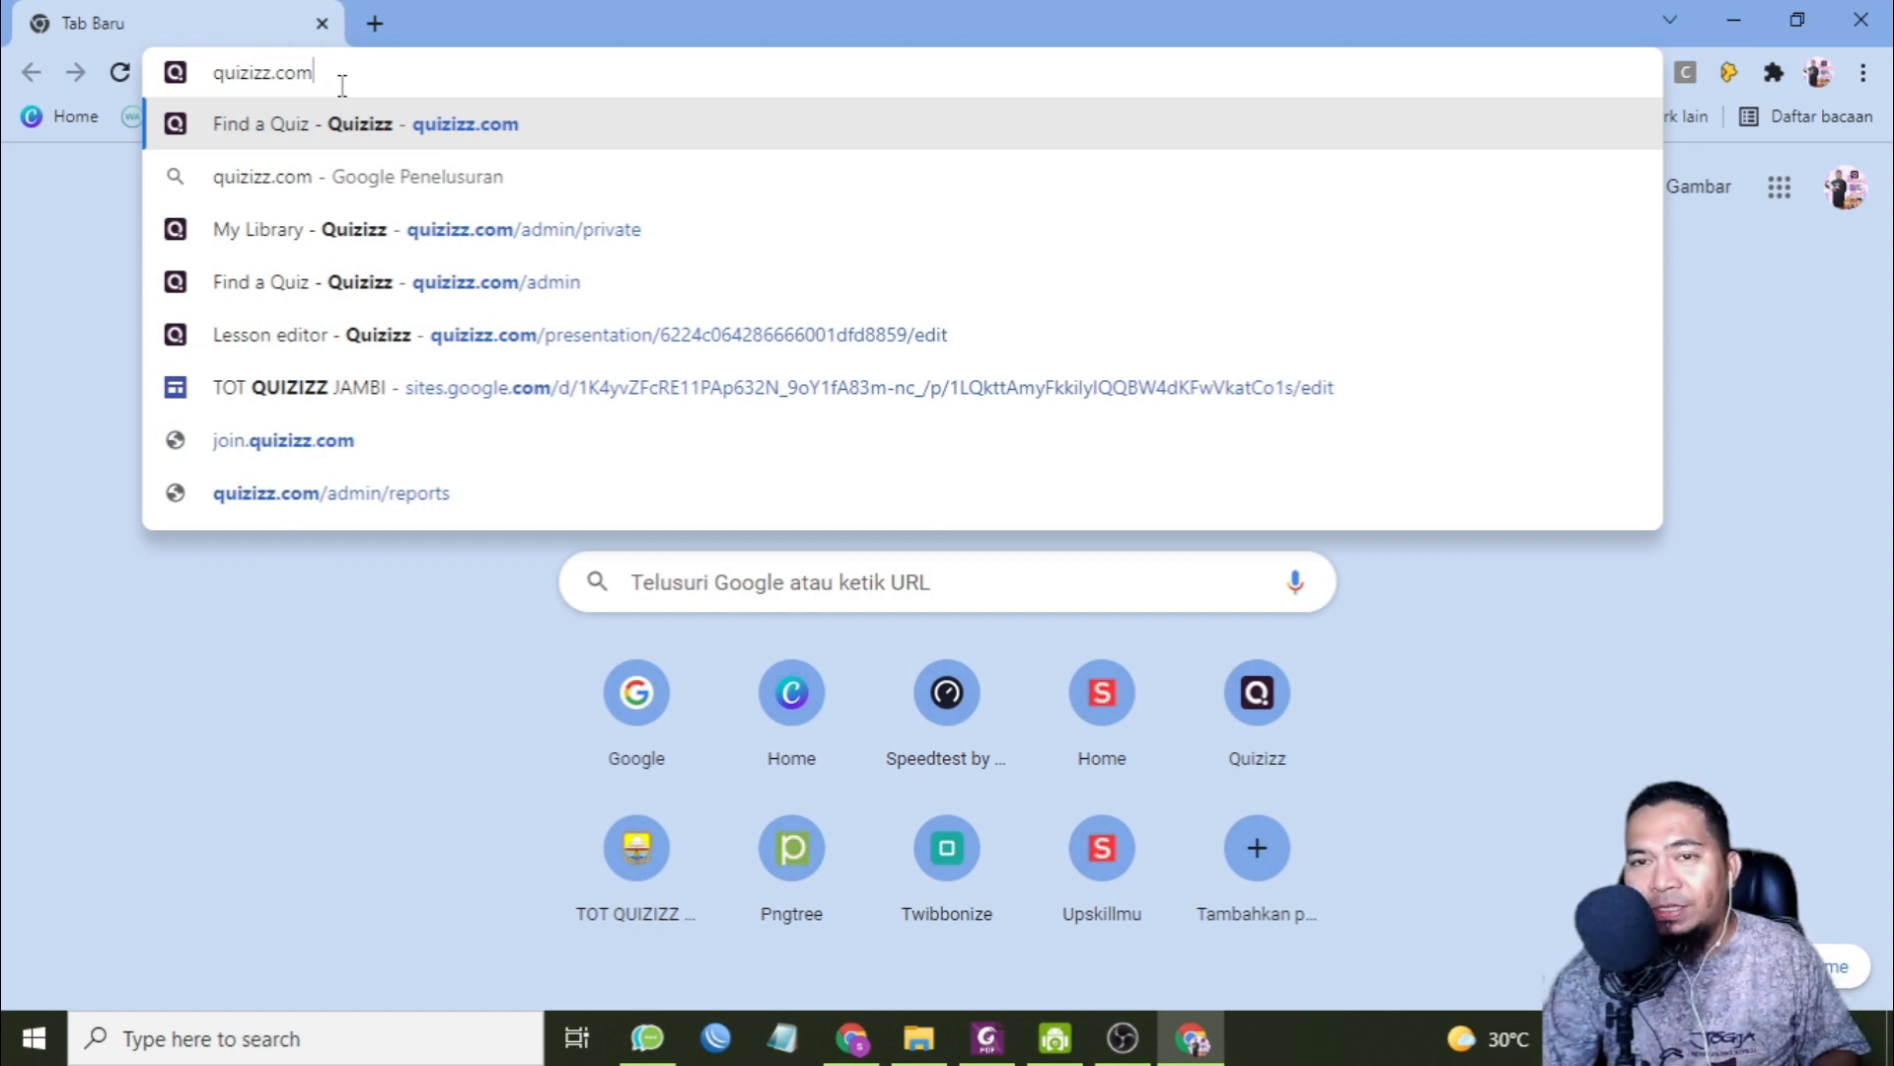
{"action": "key", "text": "Return"}
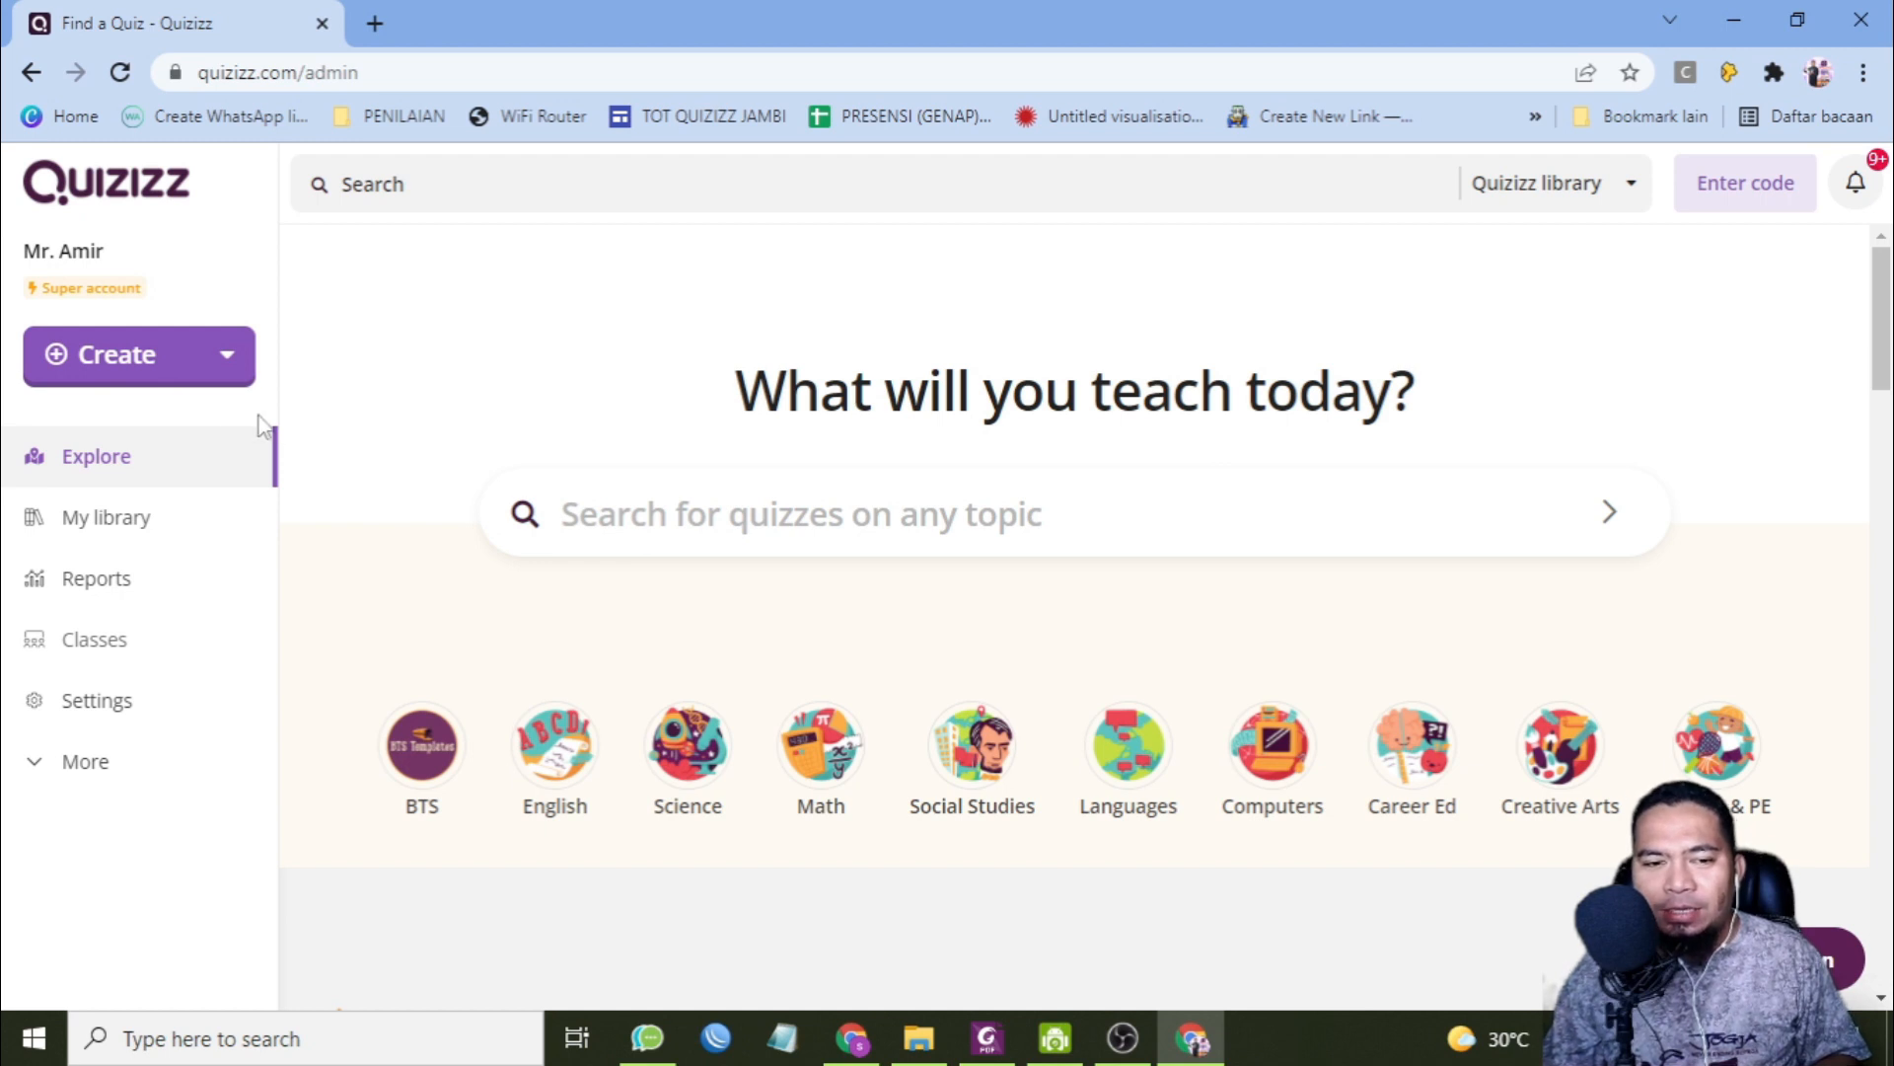
{"action": "left_click", "coordinate": [189, 371]}
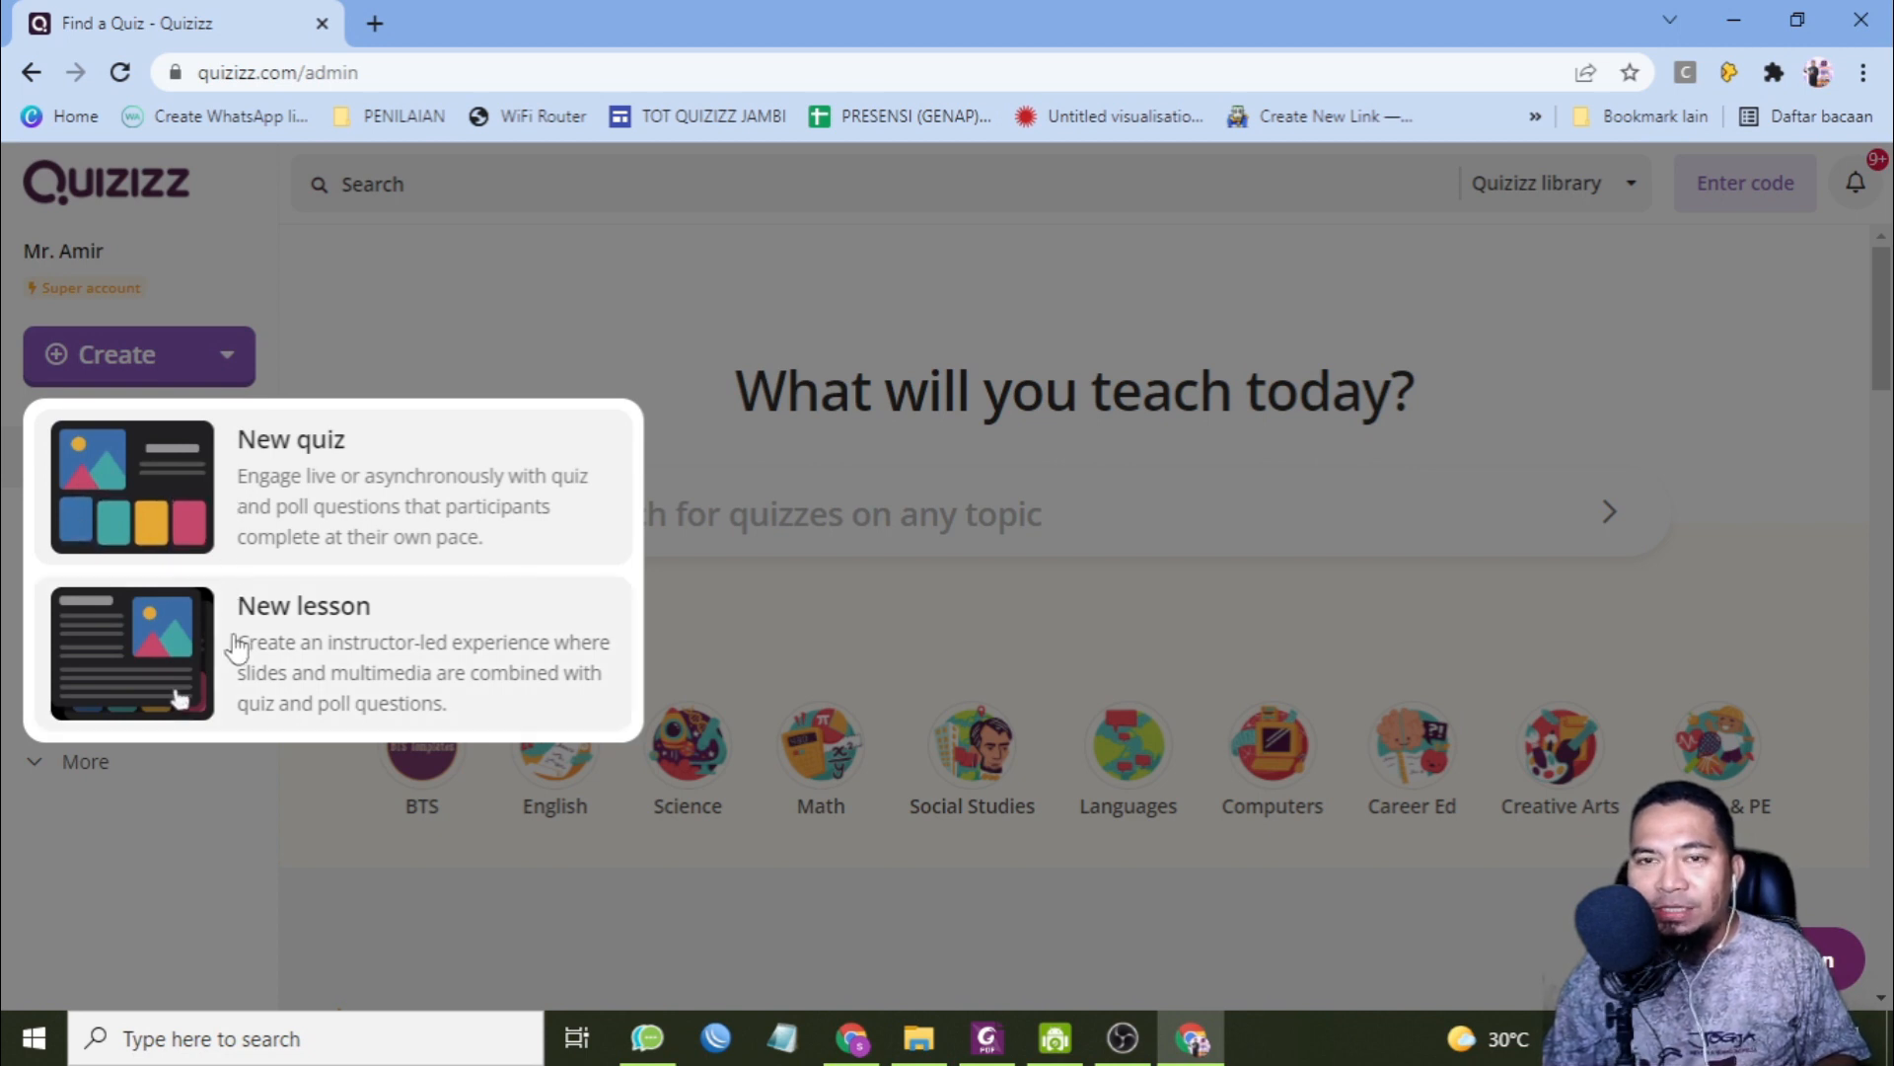
{"action": "left_click", "coordinate": [308, 500]}
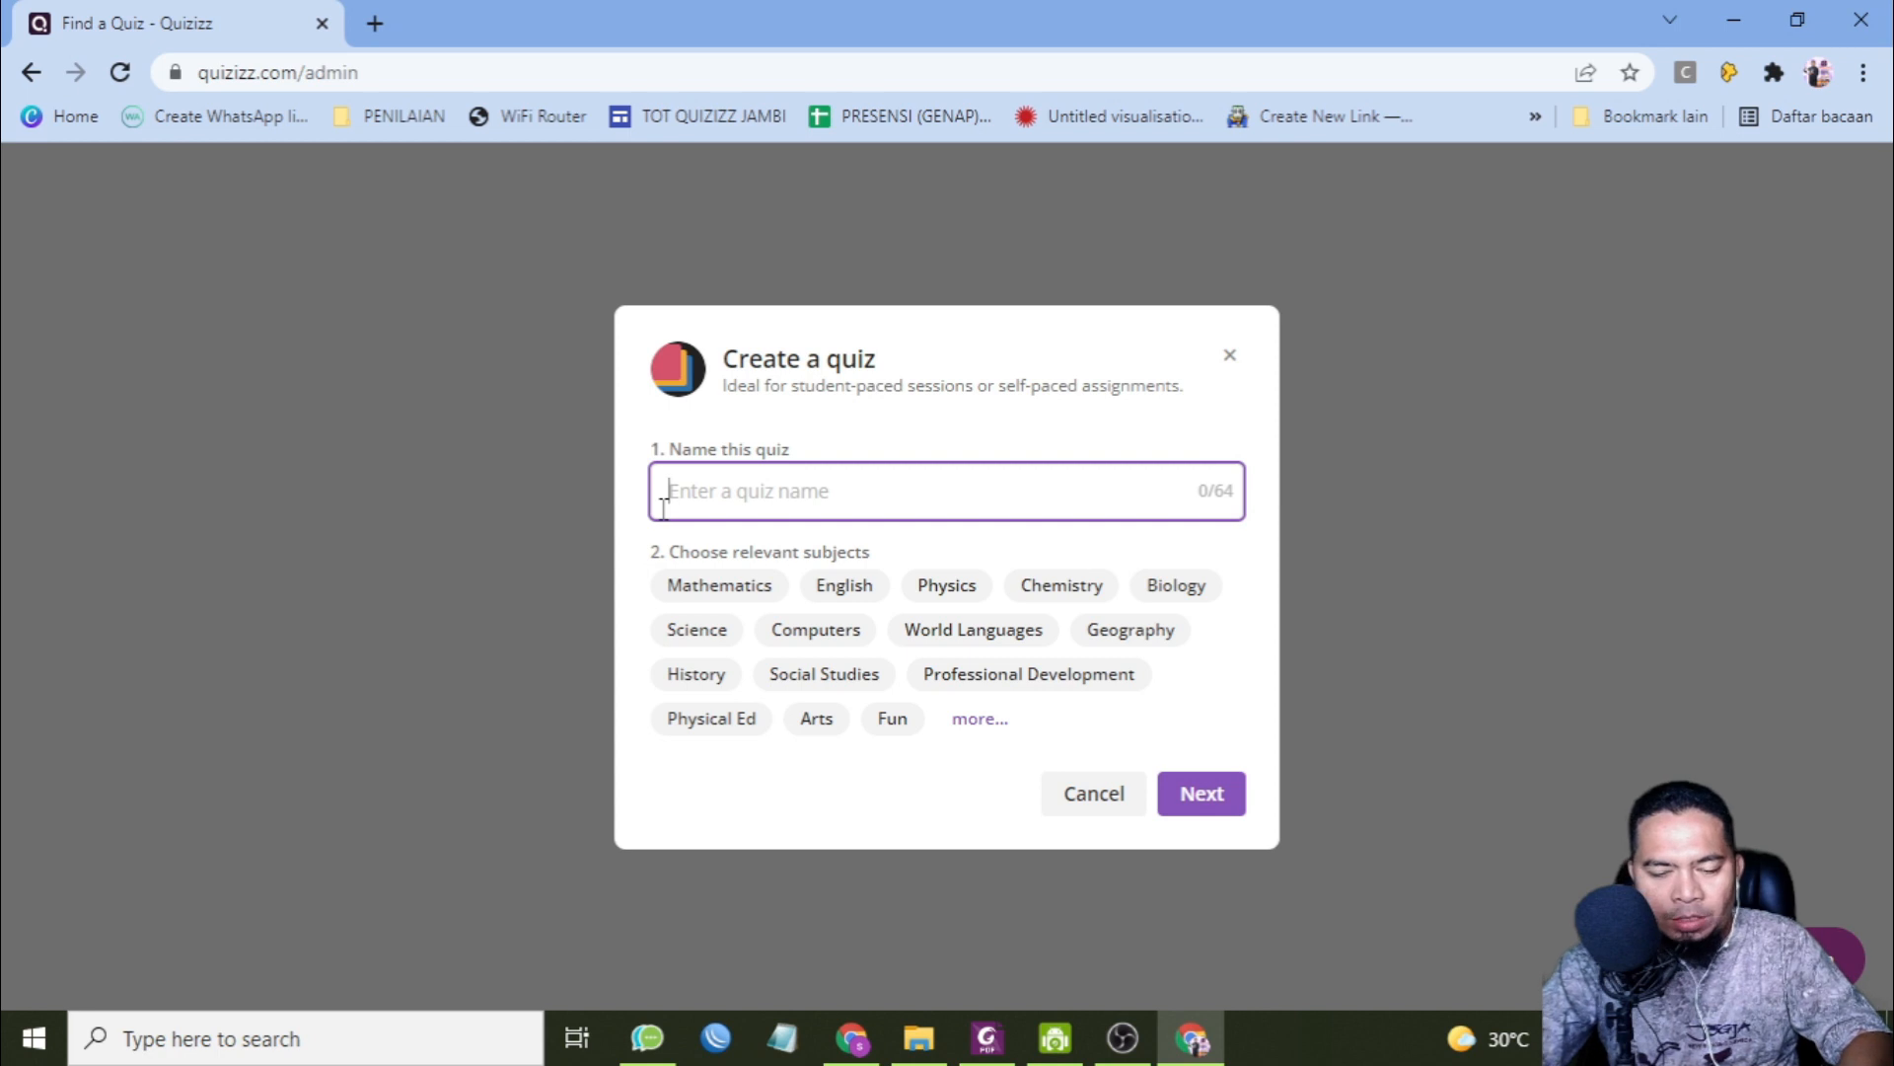
- Name the quiz OFFERING HELP, assign the English subject, and add an Audio Response question
{"action": "type", "text": "OFFERING HELP"}
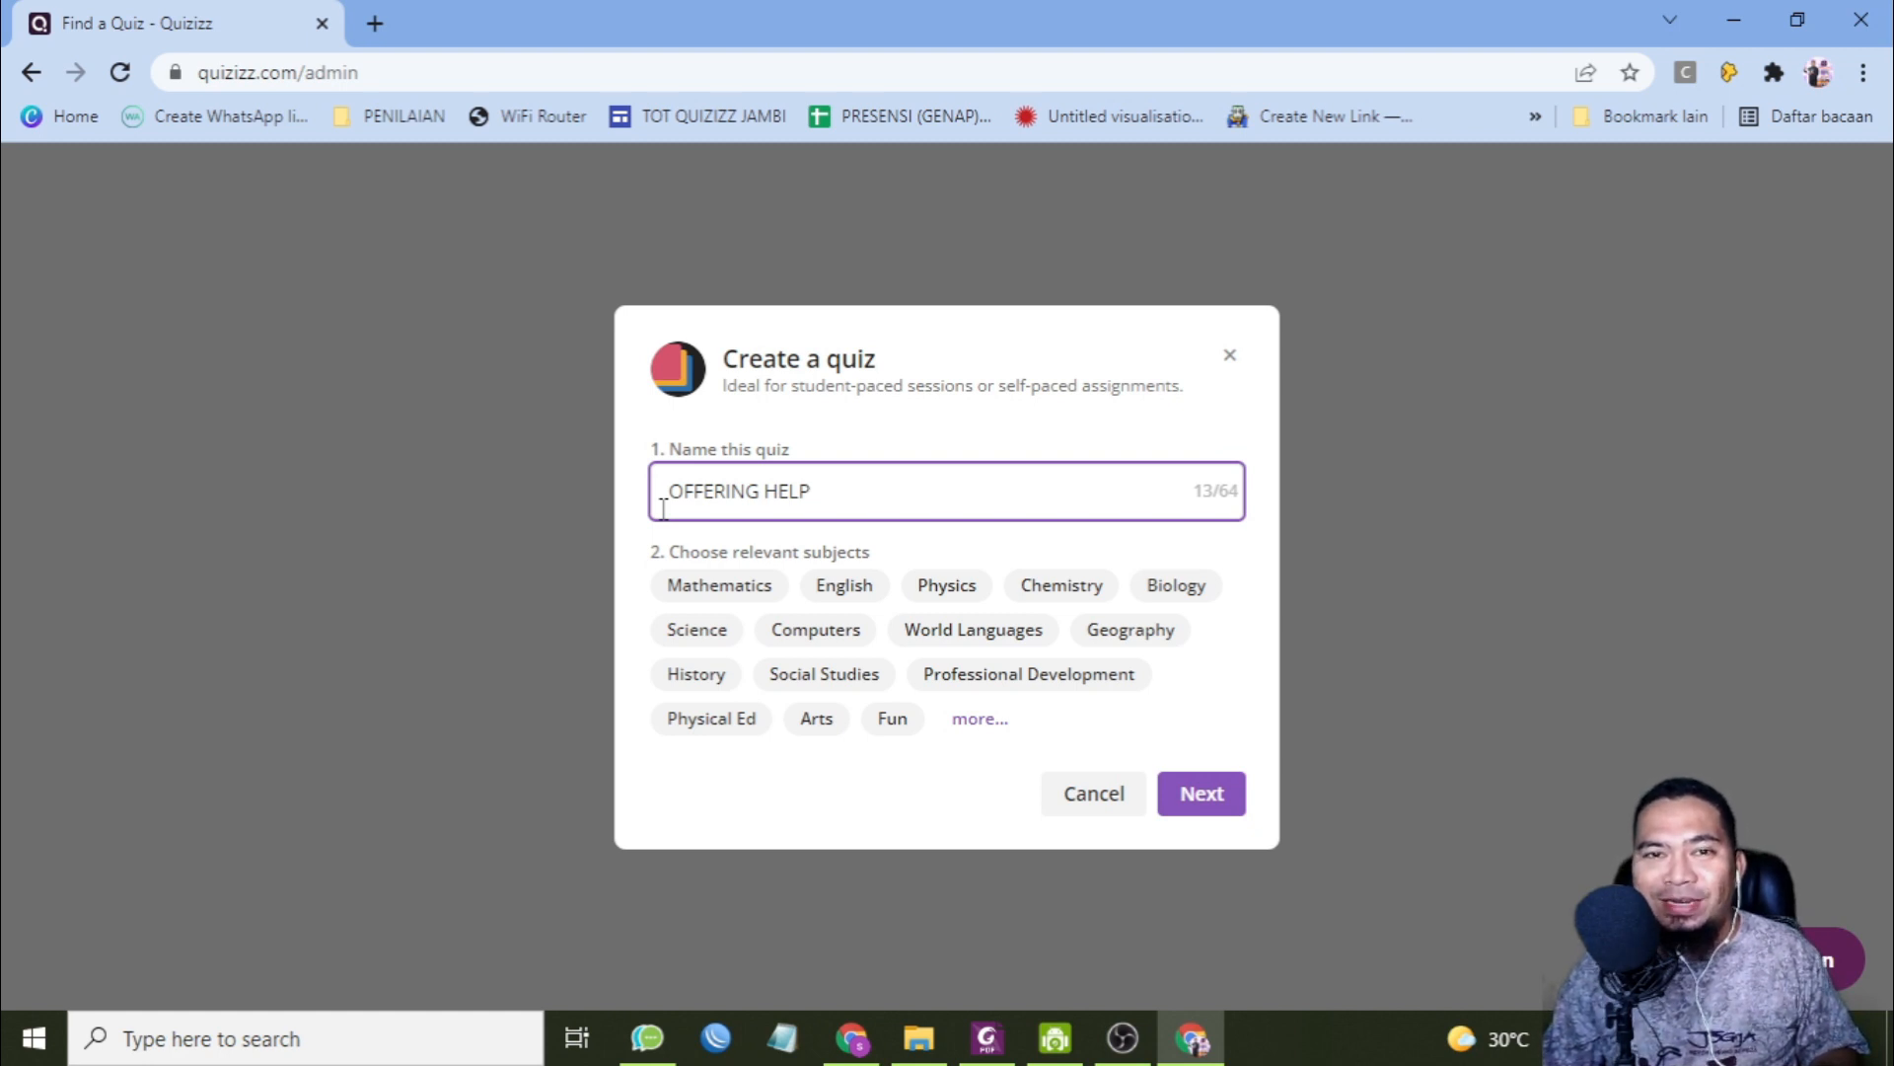
{"action": "left_click", "coordinate": [841, 589]}
{"action": "left_click", "coordinate": [1190, 790]}
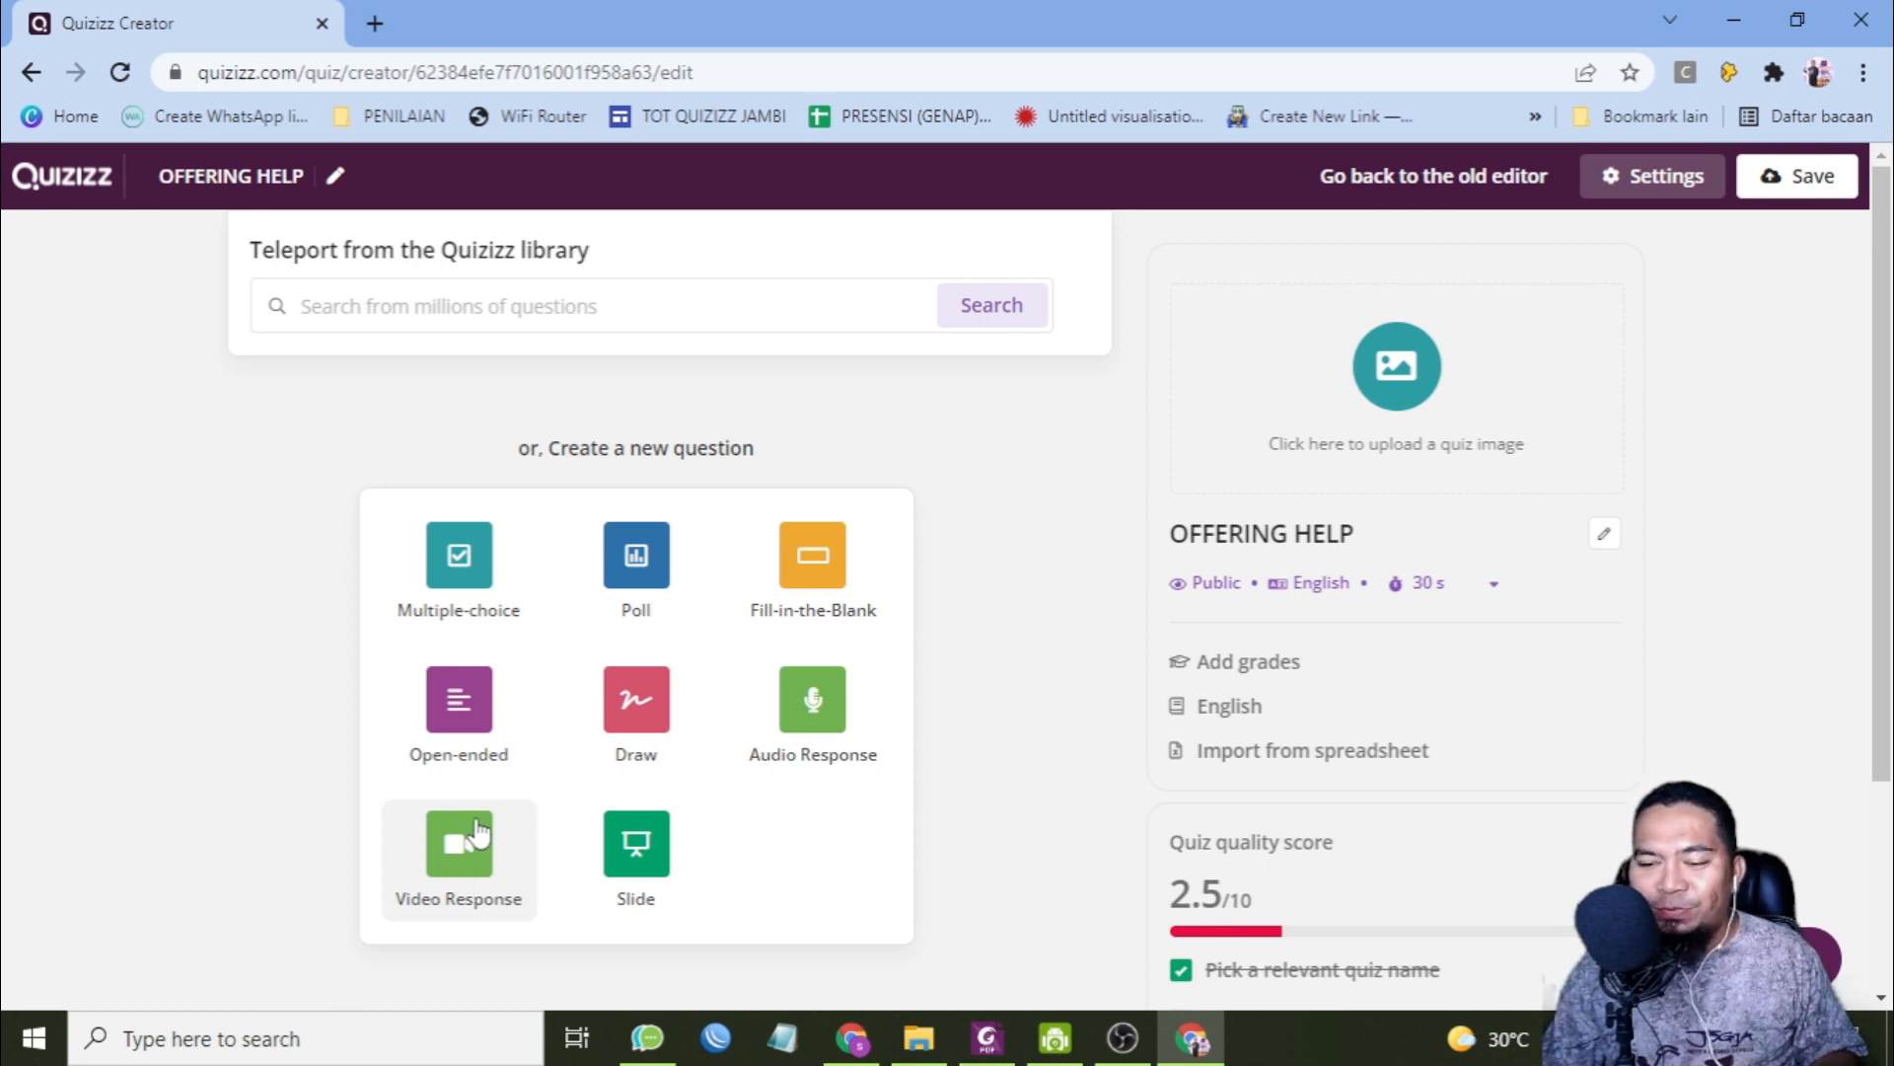
{"action": "left_click", "coordinate": [794, 721]}
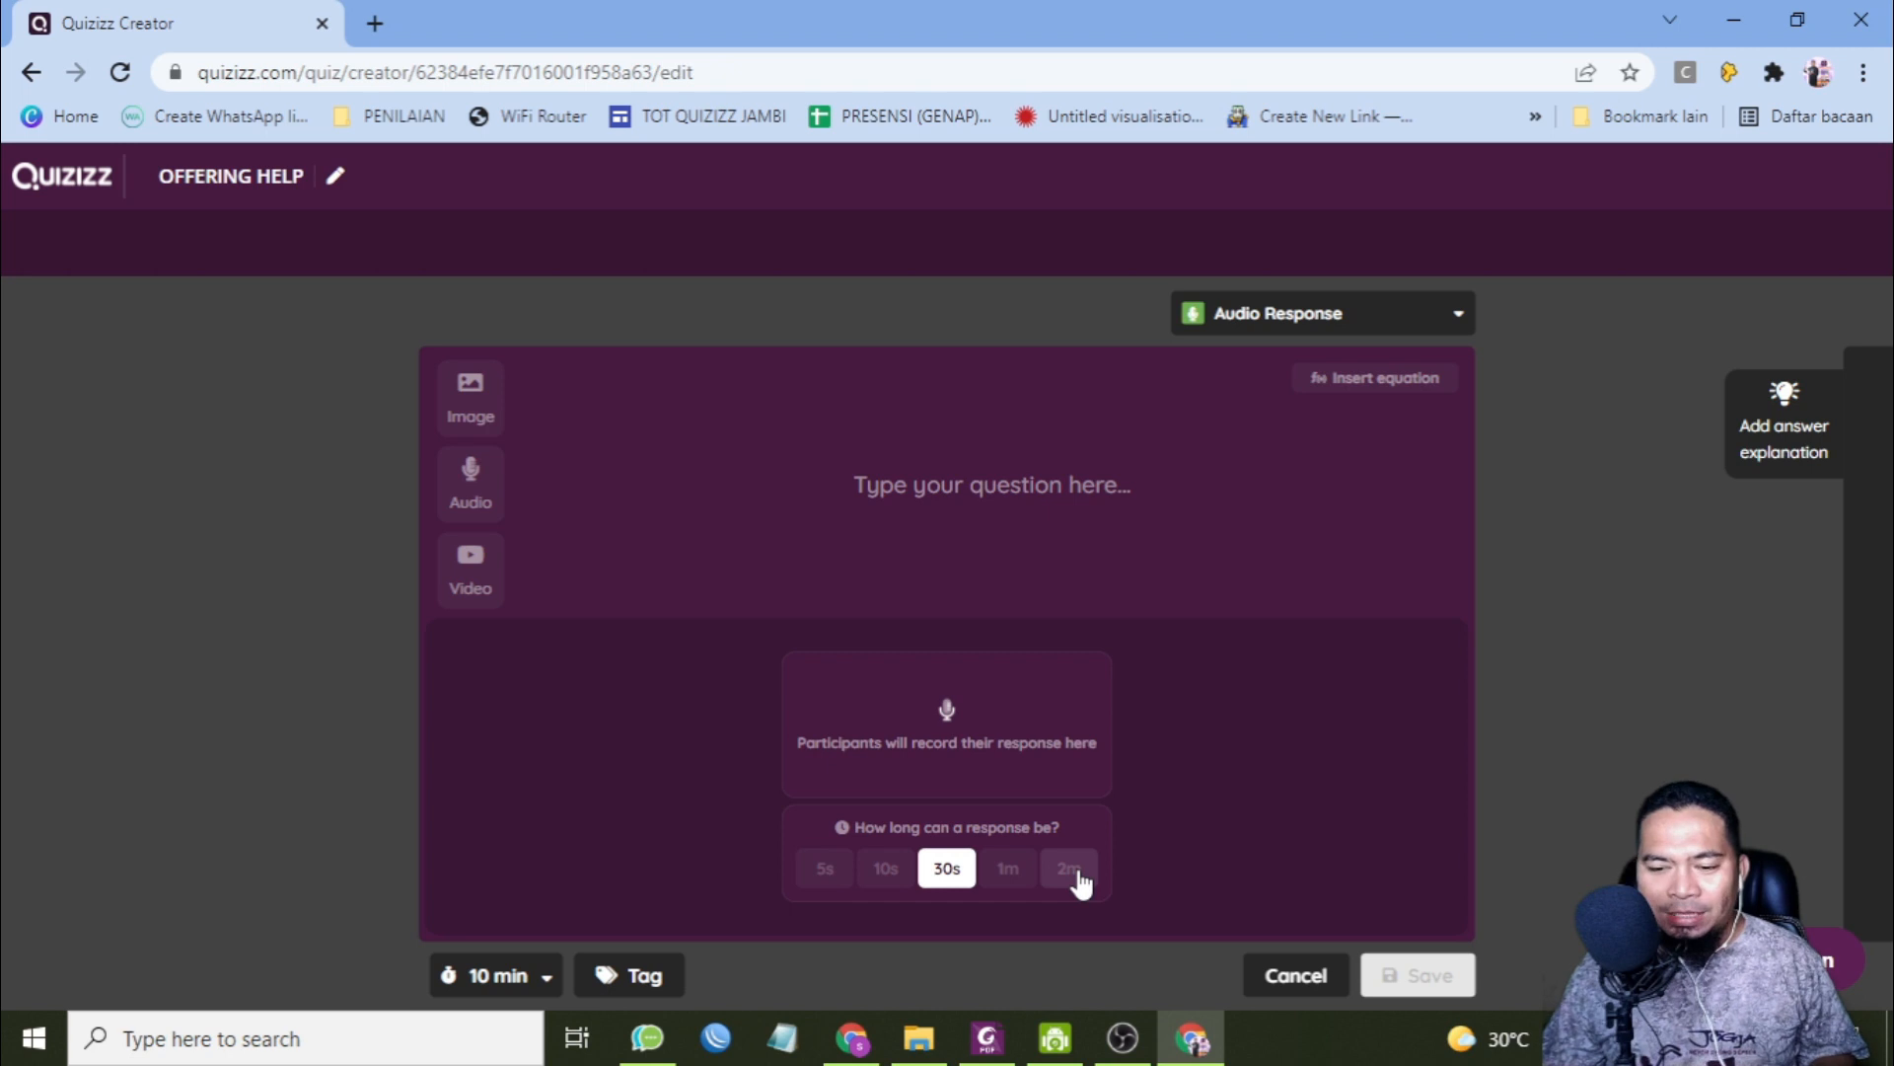
- Switch to Foxit PDF Editor, capture the Pronunciation Practice section on page 3, and save it as a PNG in Downloads
{"action": "left_click", "coordinate": [986, 1038]}
{"action": "scroll", "coordinate": [1014, 681], "scroll_direction": "up", "scroll_amount": 5}
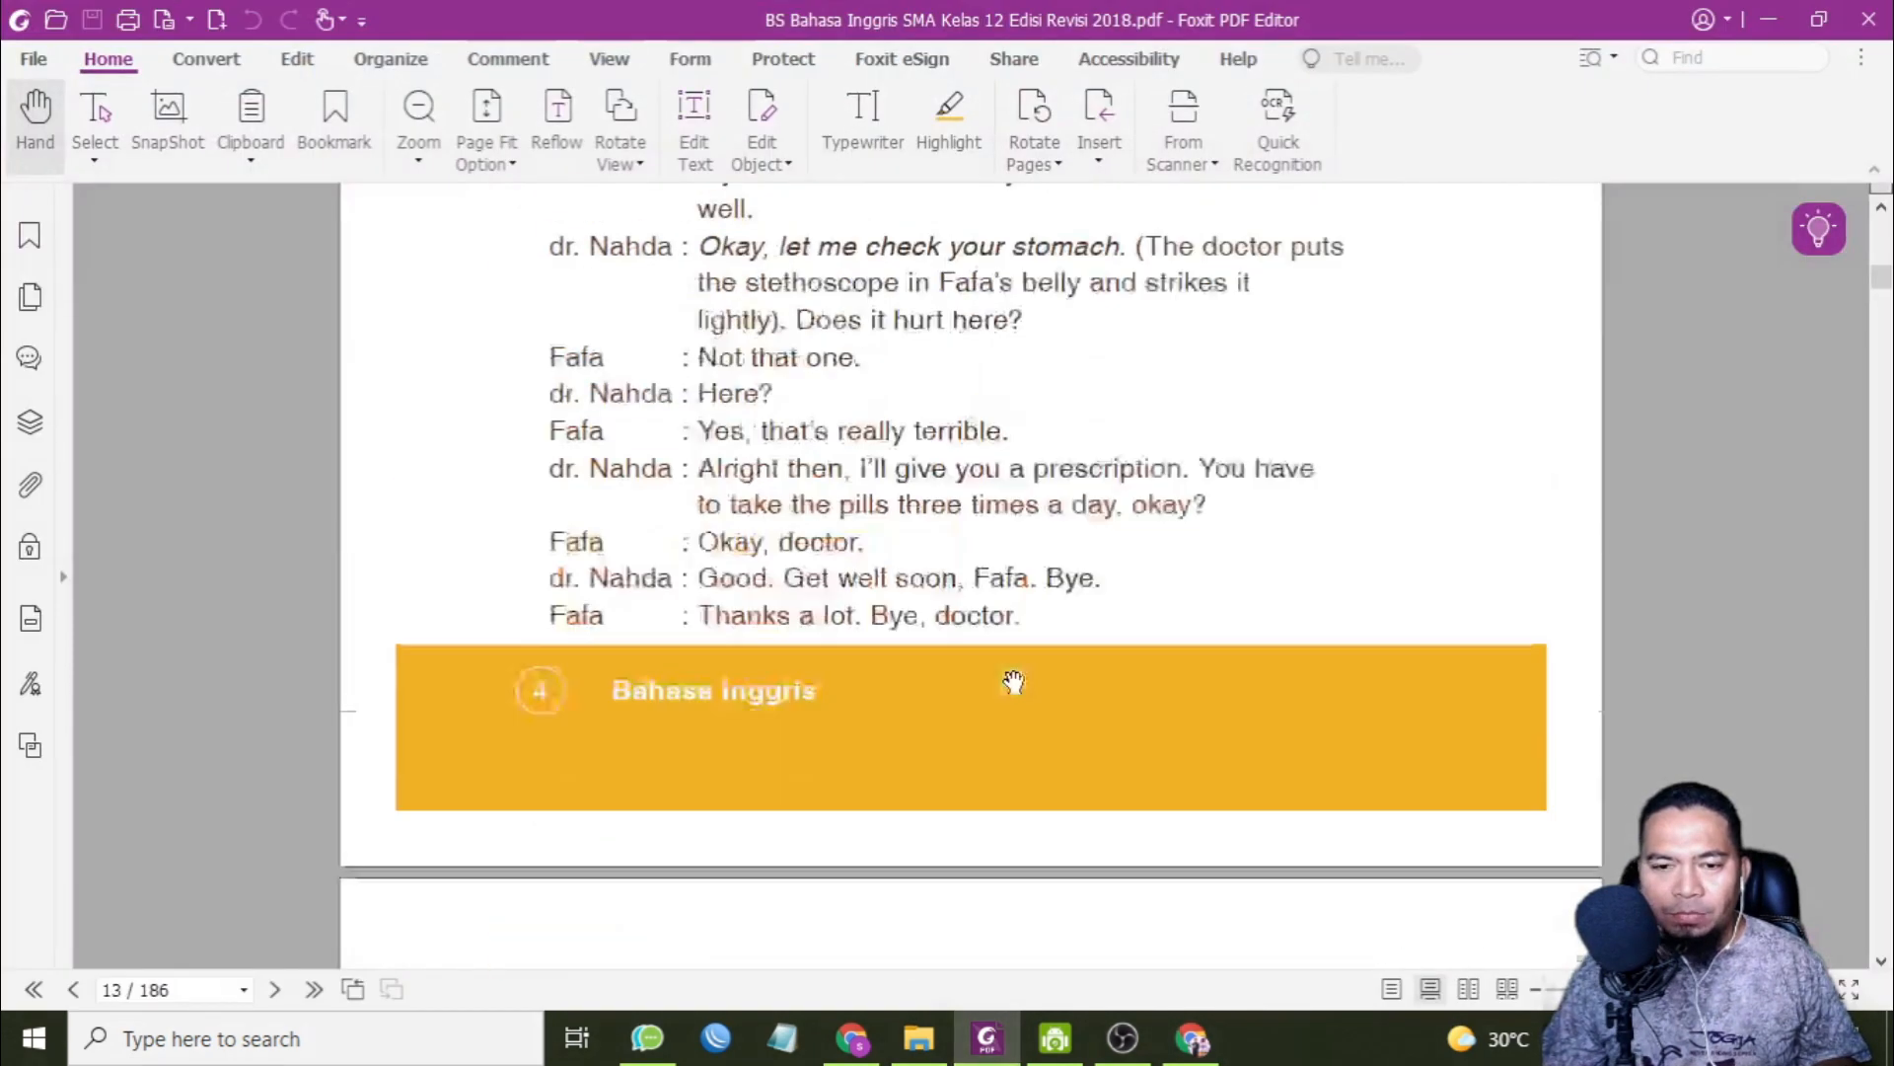
{"action": "scroll", "coordinate": [1013, 681], "scroll_direction": "up", "scroll_amount": 15}
{"action": "scroll", "coordinate": [1015, 669], "scroll_direction": "down", "scroll_amount": 4}
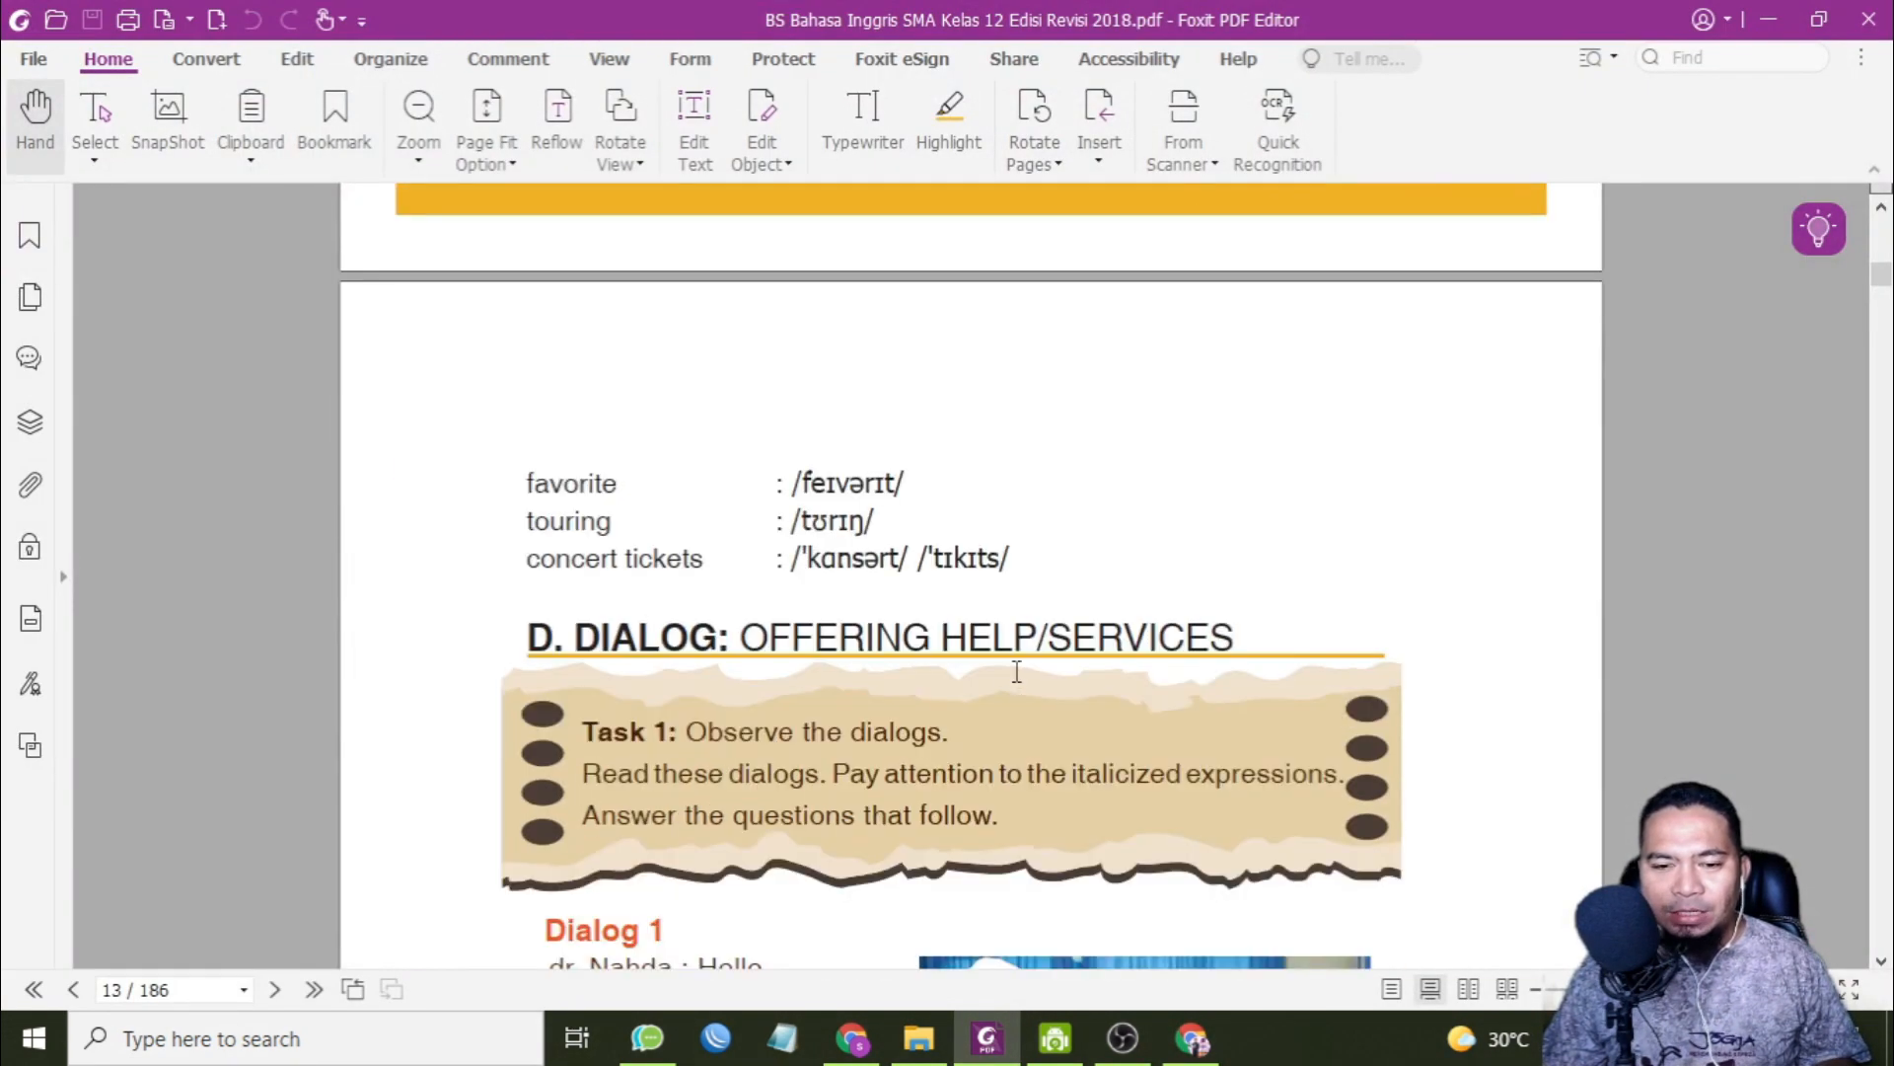
{"action": "scroll", "coordinate": [1016, 671], "scroll_direction": "up", "scroll_amount": 6}
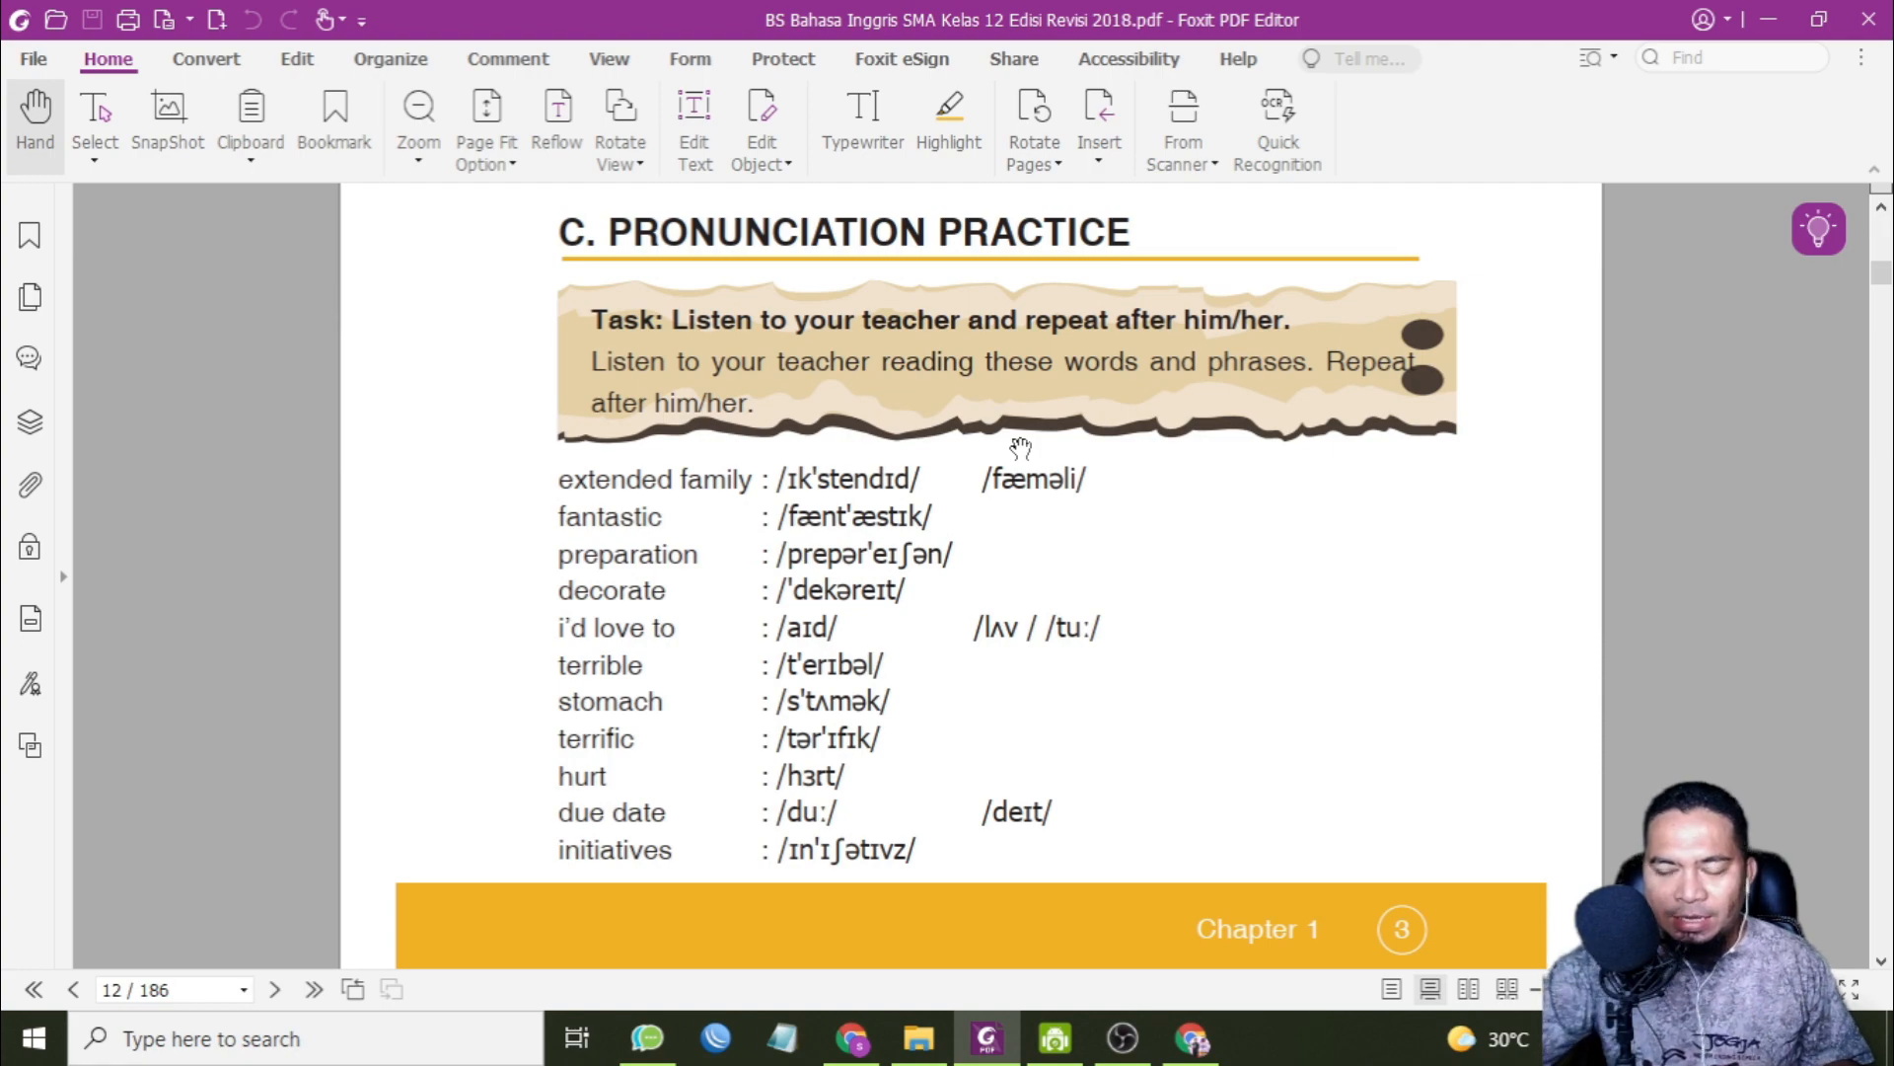
{"action": "key", "text": "Print"}
{"action": "left_click_drag", "start_coordinate": [542, 198], "coordinate": [1475, 875]}
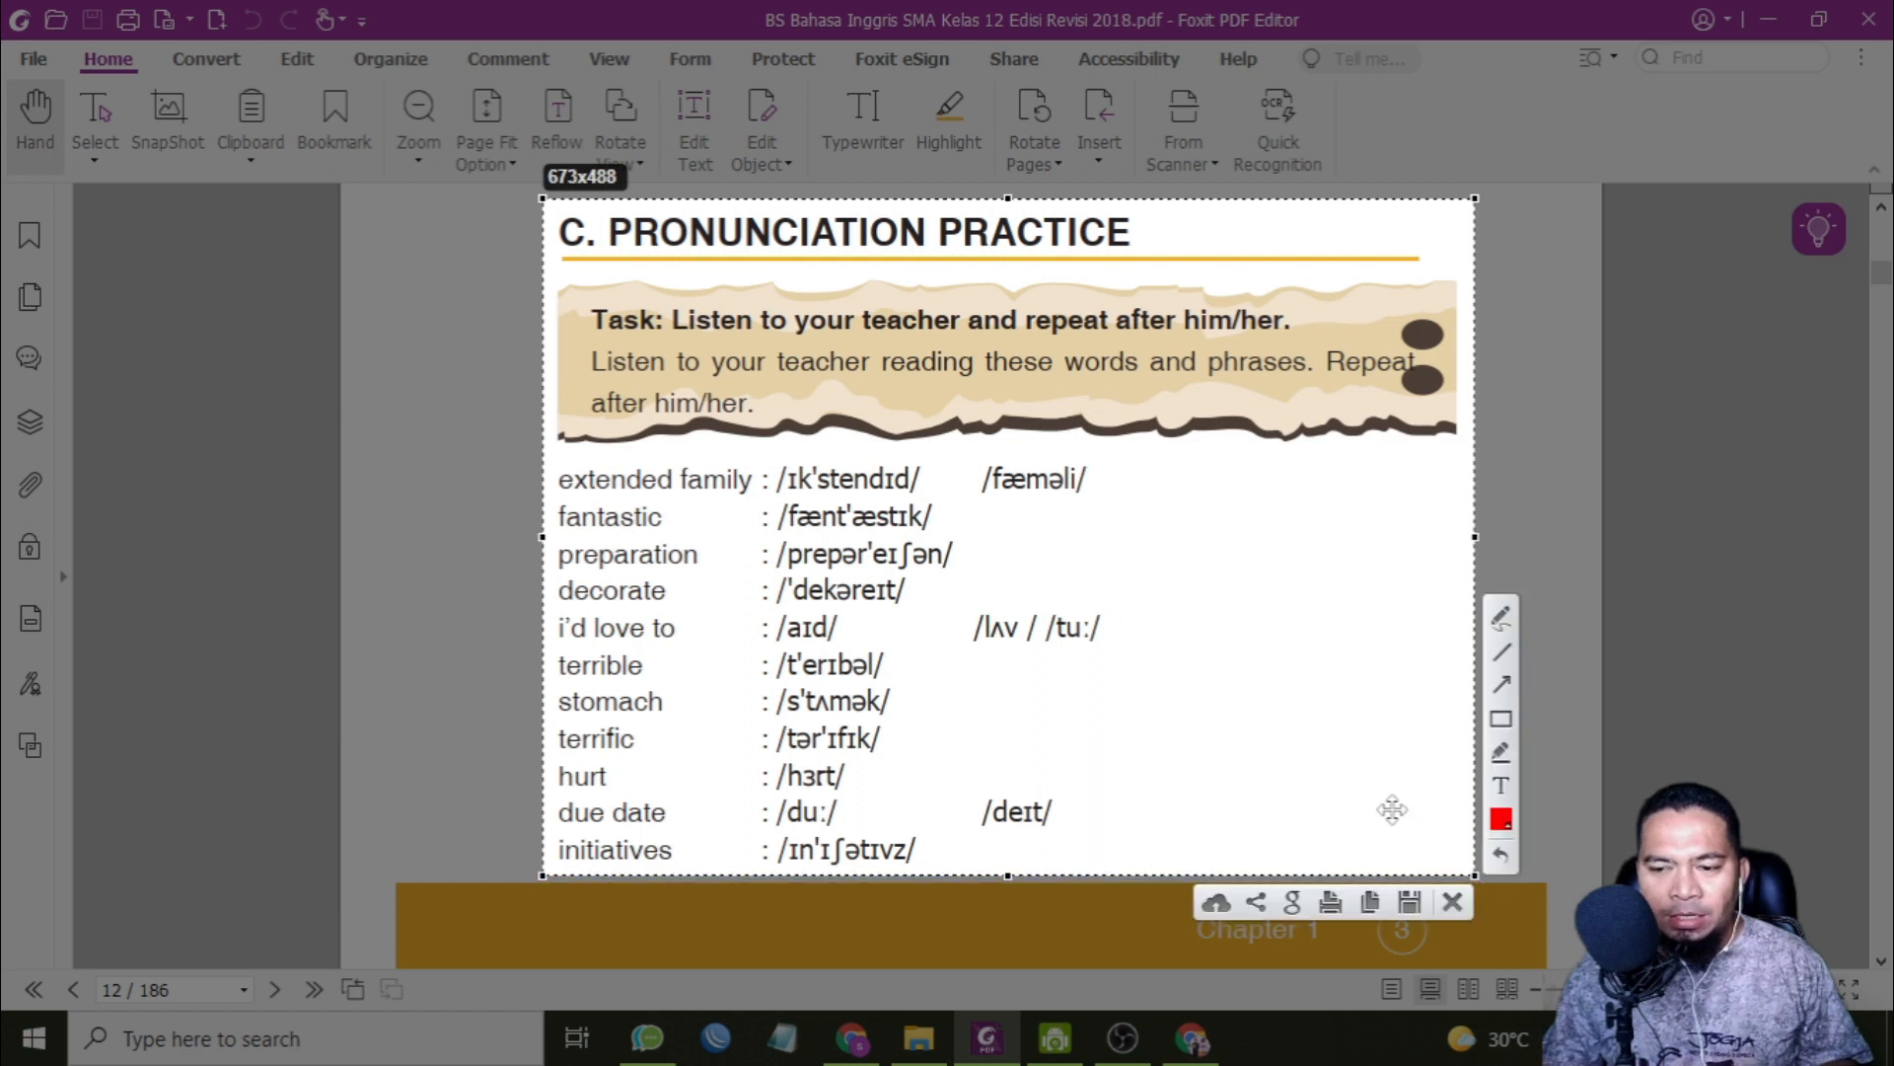
{"action": "left_click", "coordinate": [1408, 910]}
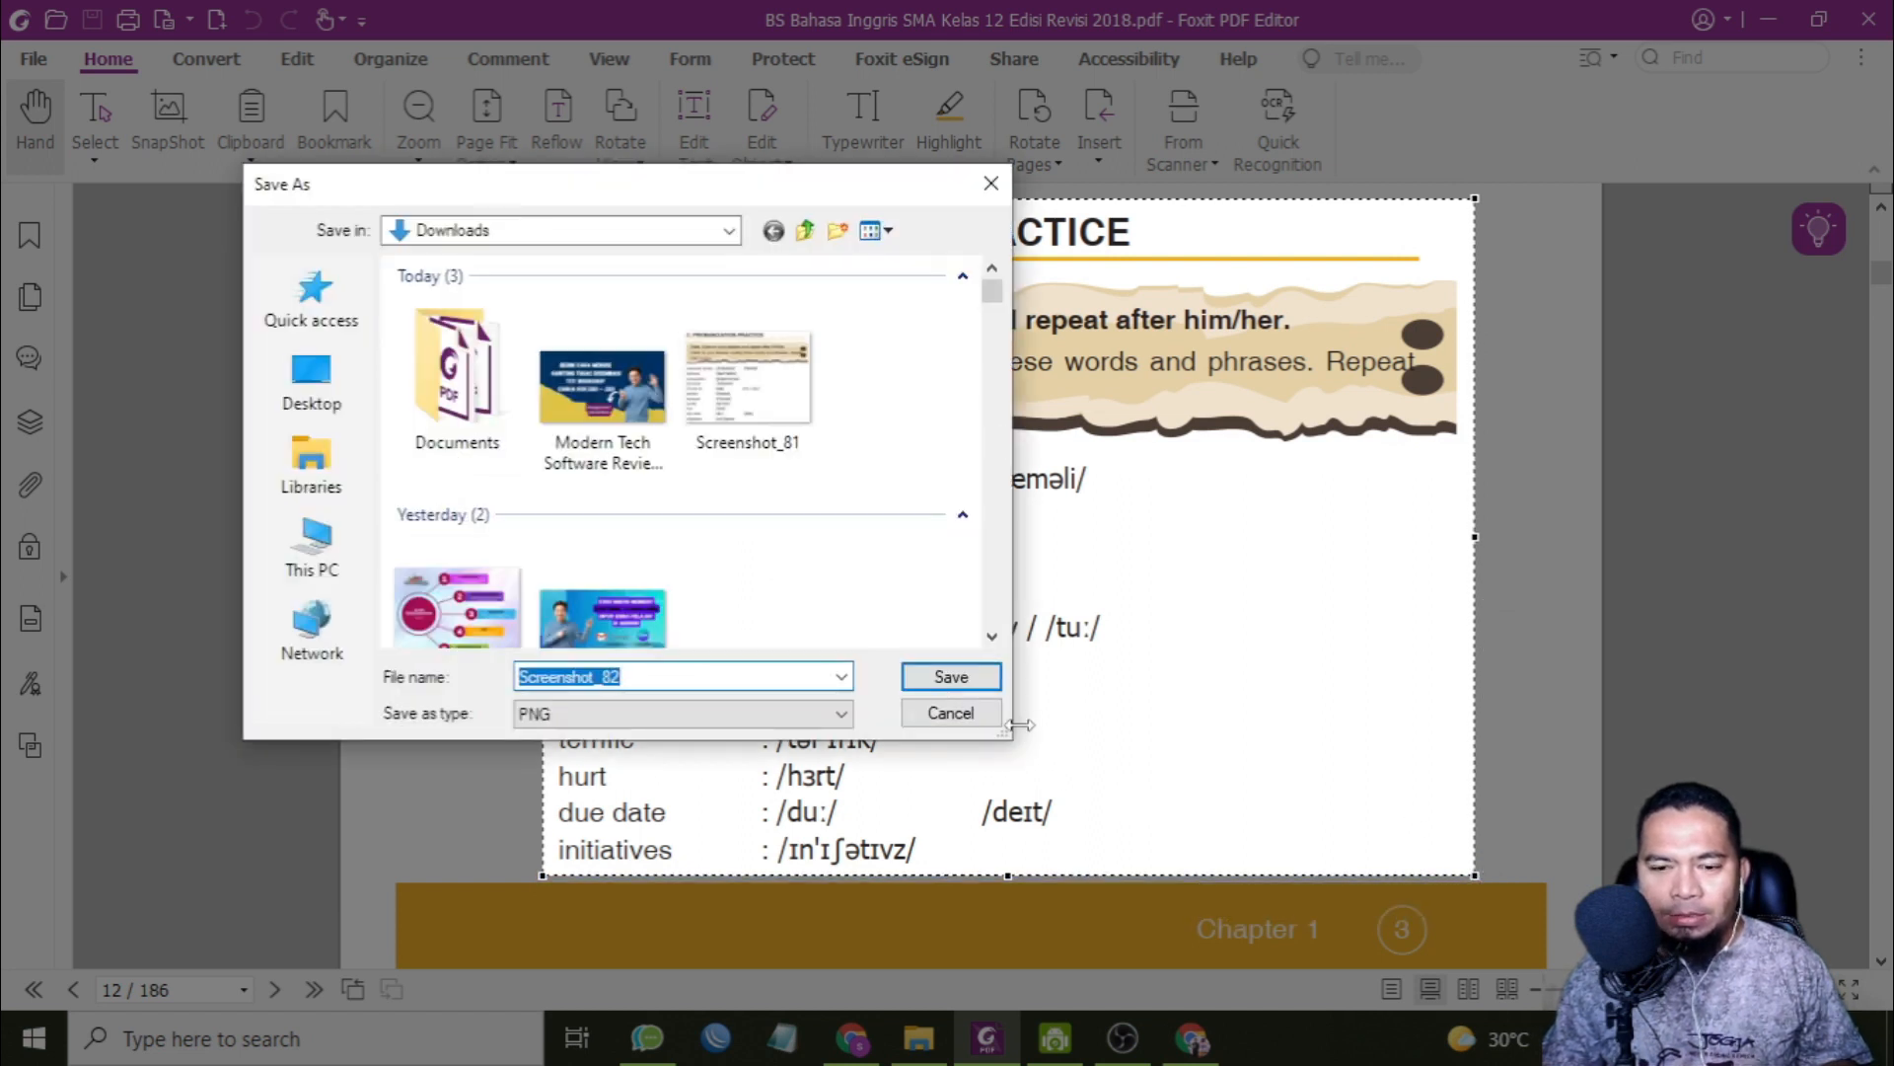
{"action": "left_click", "coordinate": [981, 683]}
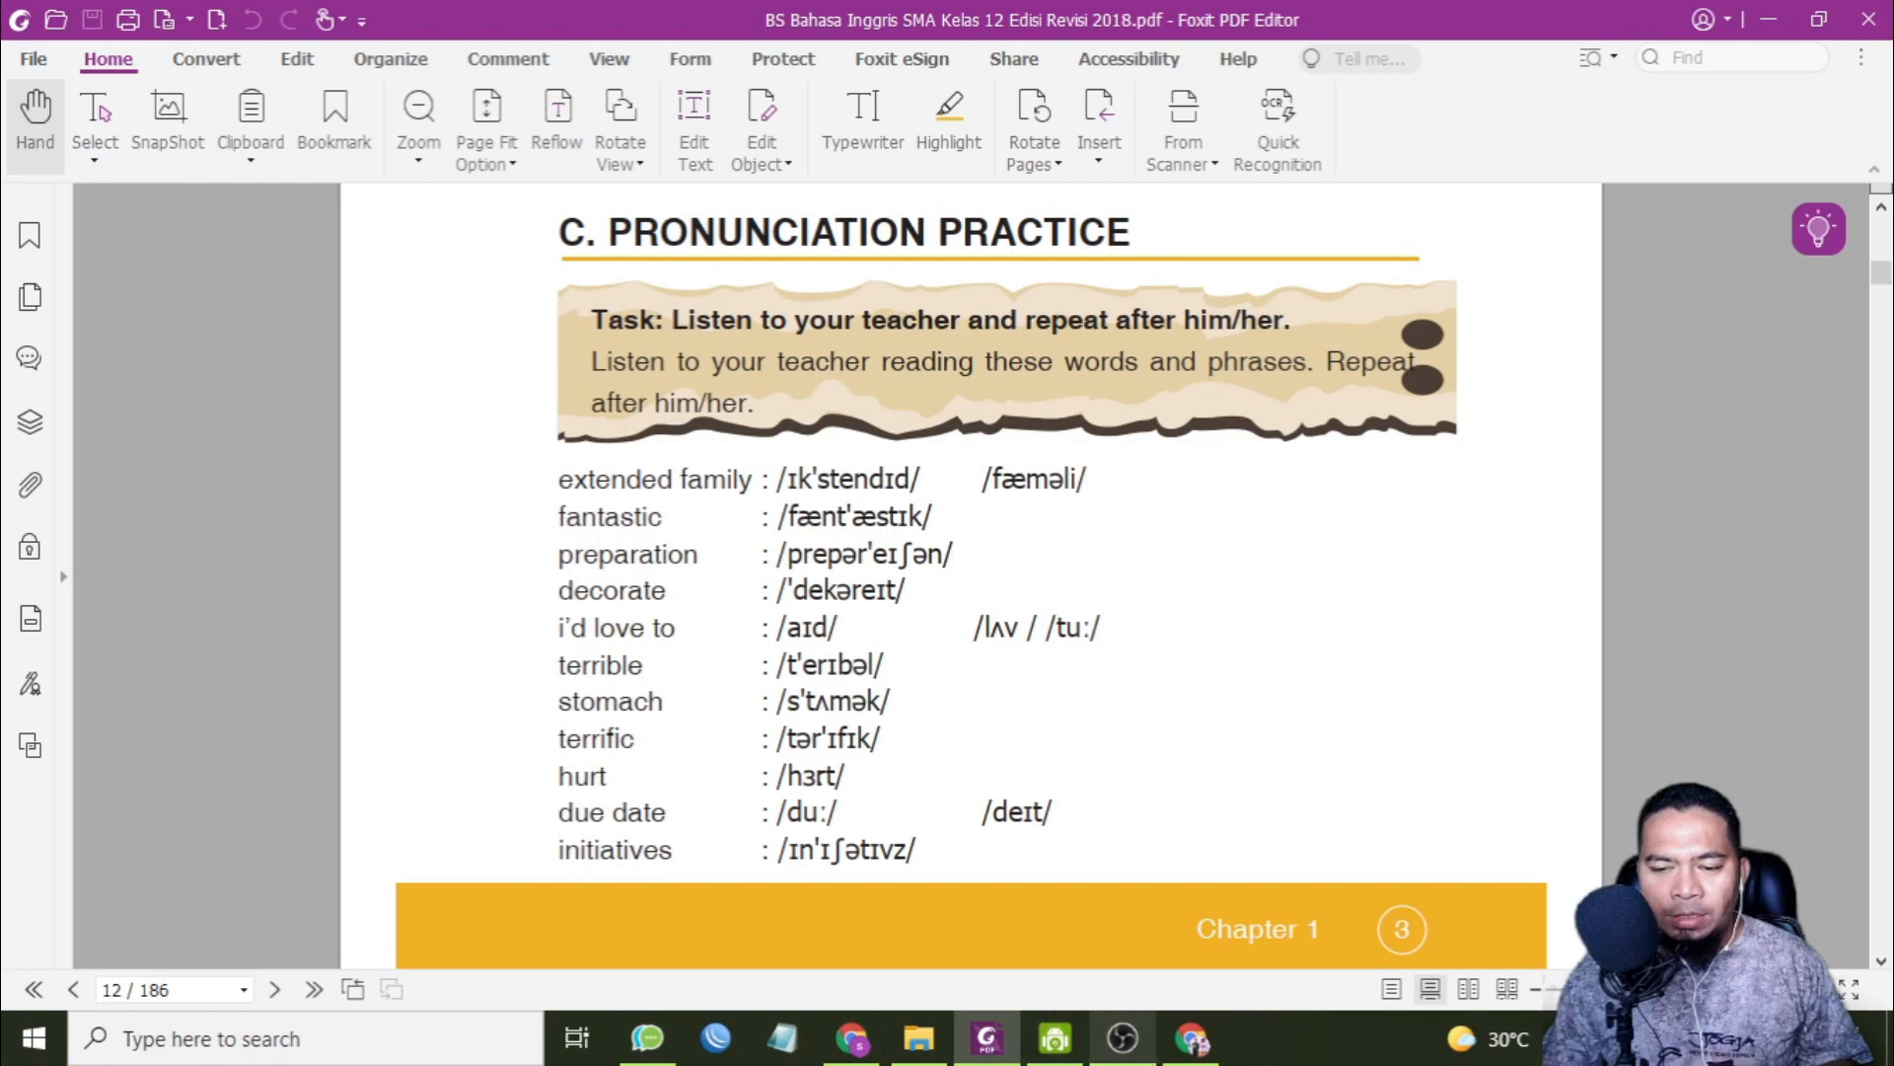
- Switch back to Quizizz in Chrome and insert the Screenshot_82 image from Downloads into the audio question
{"action": "left_click", "coordinate": [1192, 1038]}
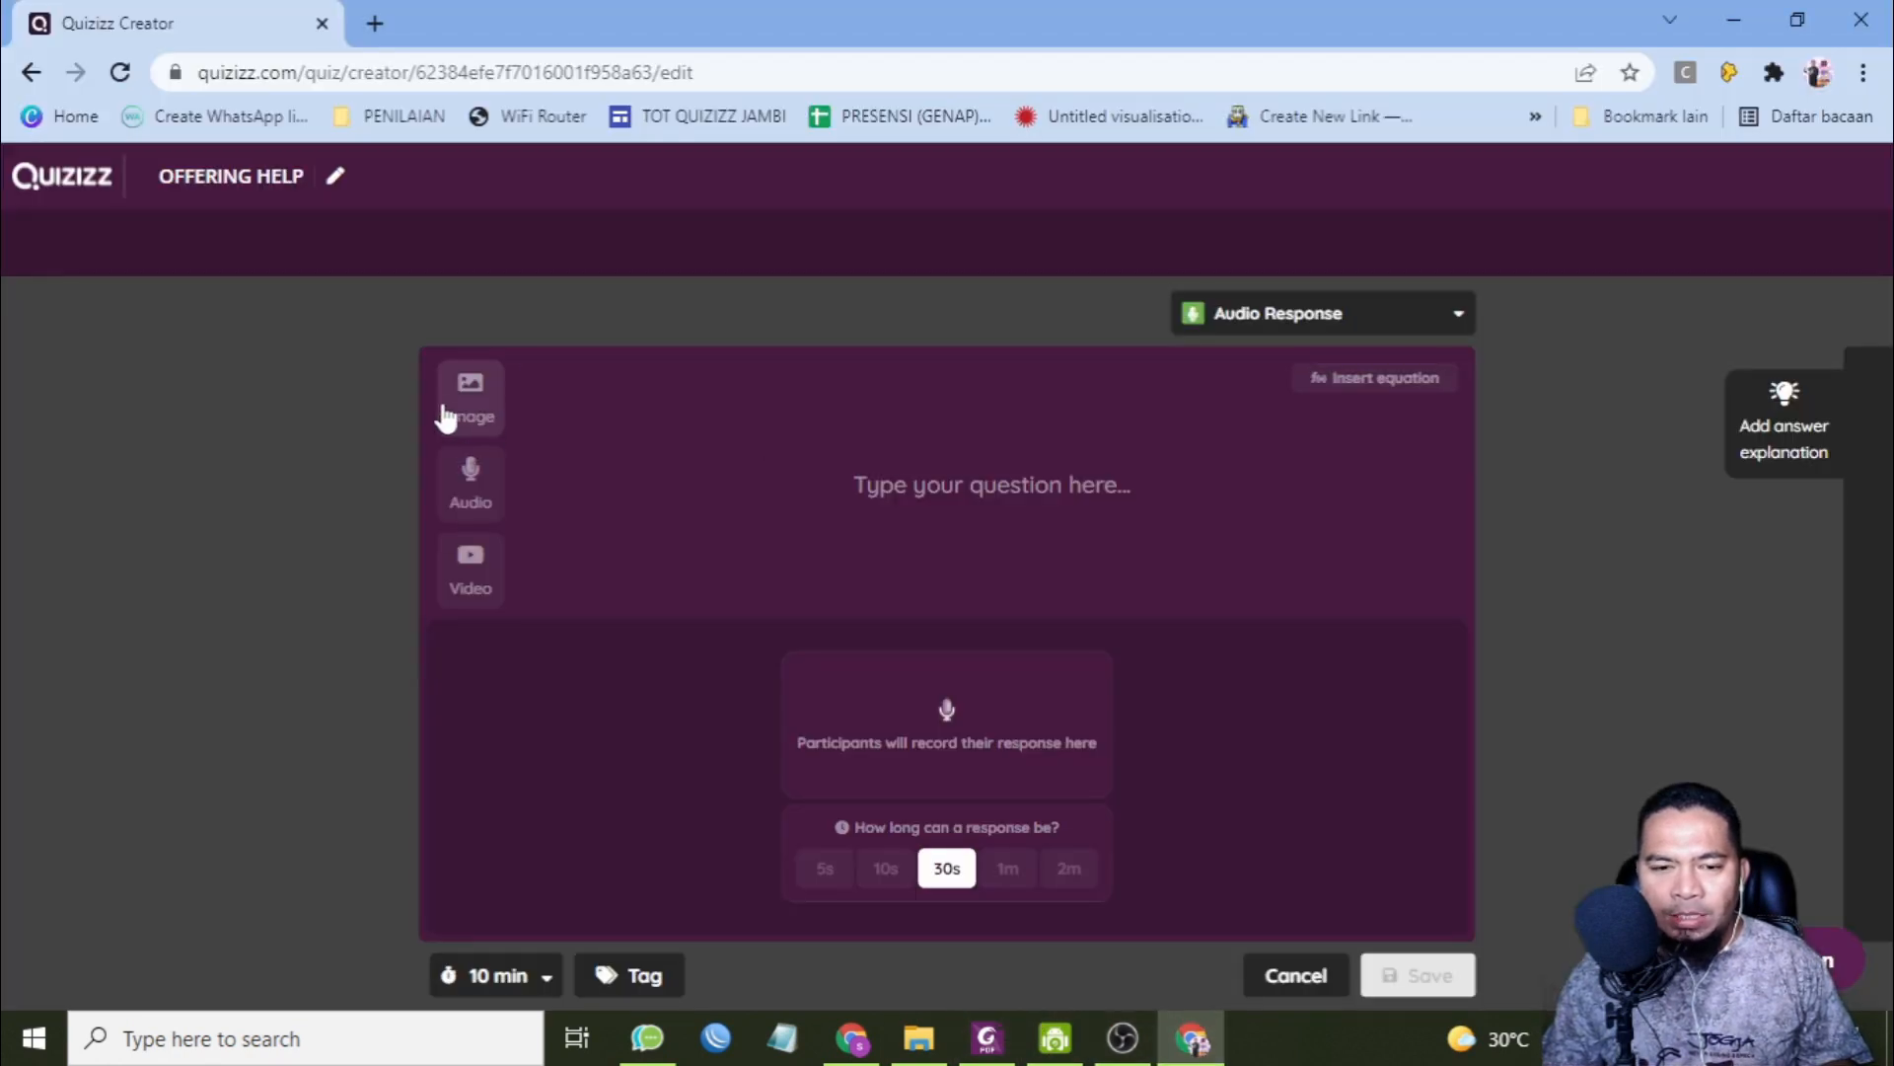
{"action": "left_click", "coordinate": [470, 406]}
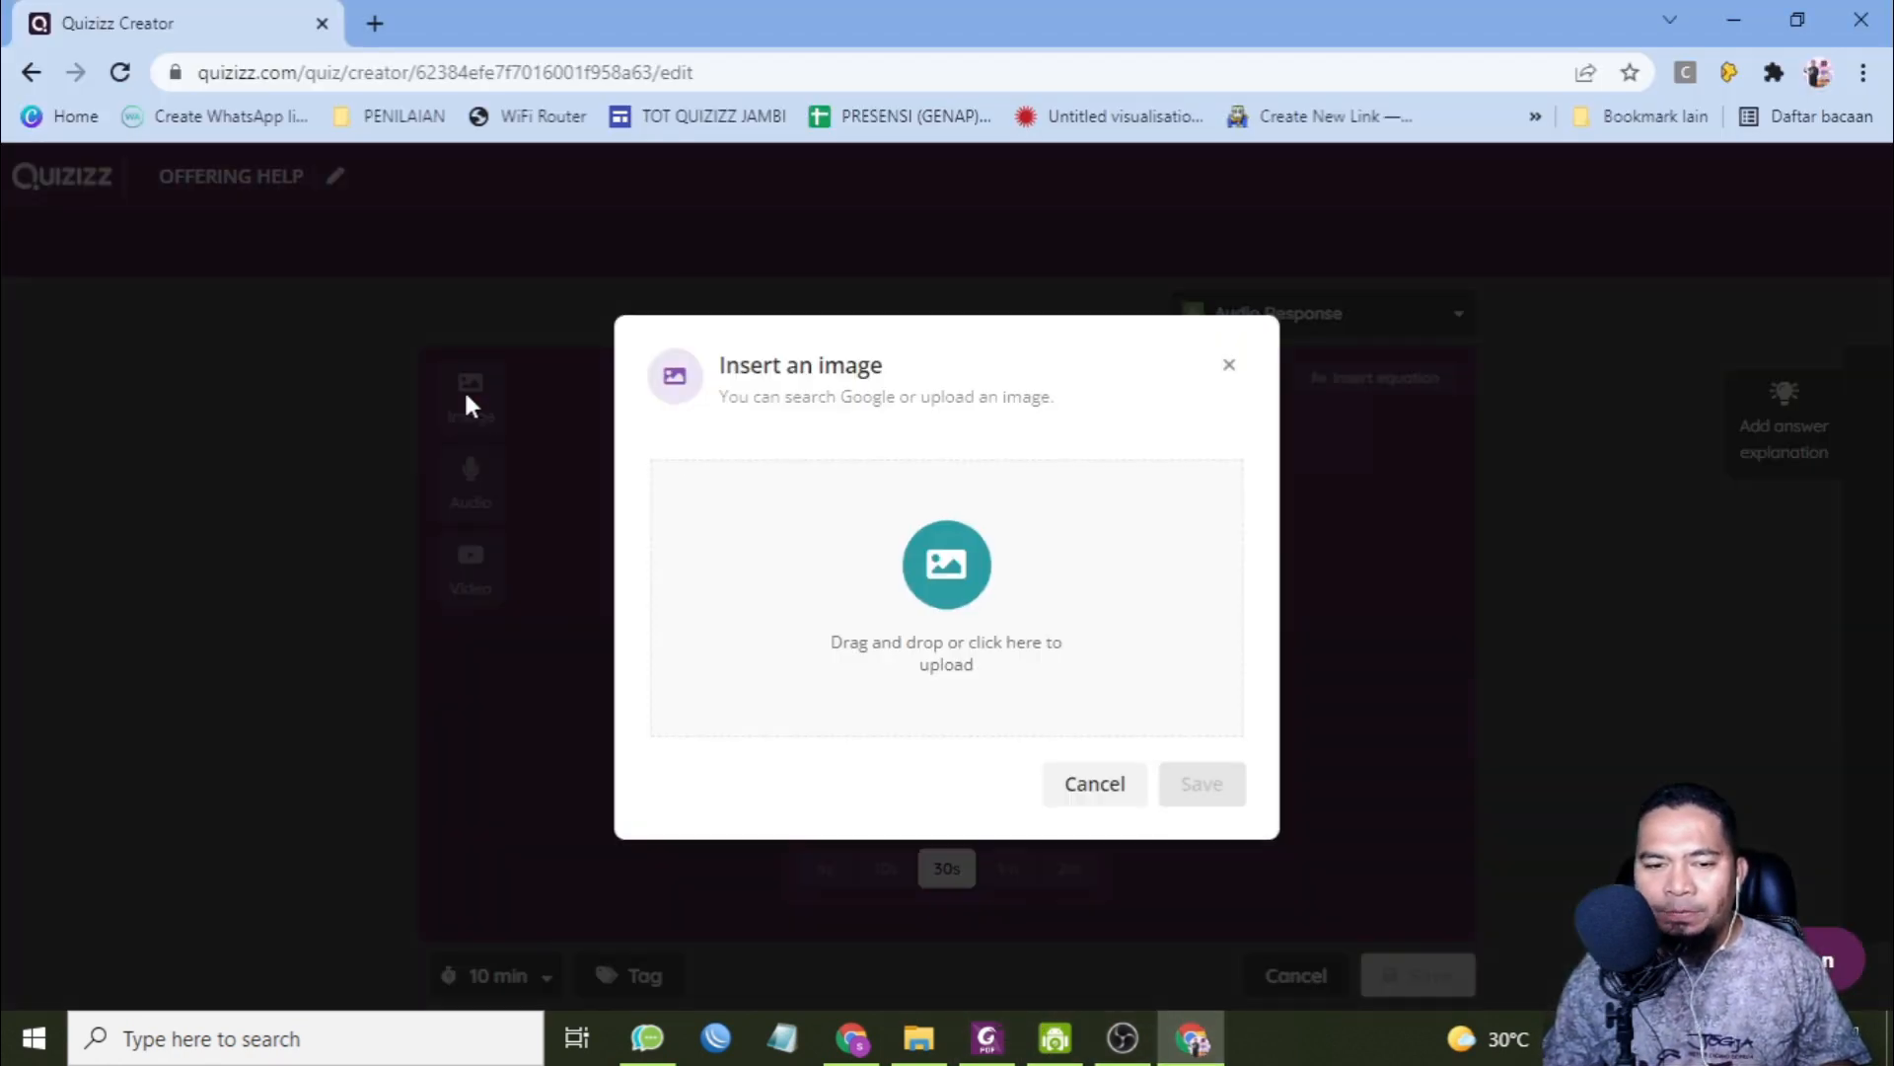
{"action": "left_click", "coordinate": [934, 610]}
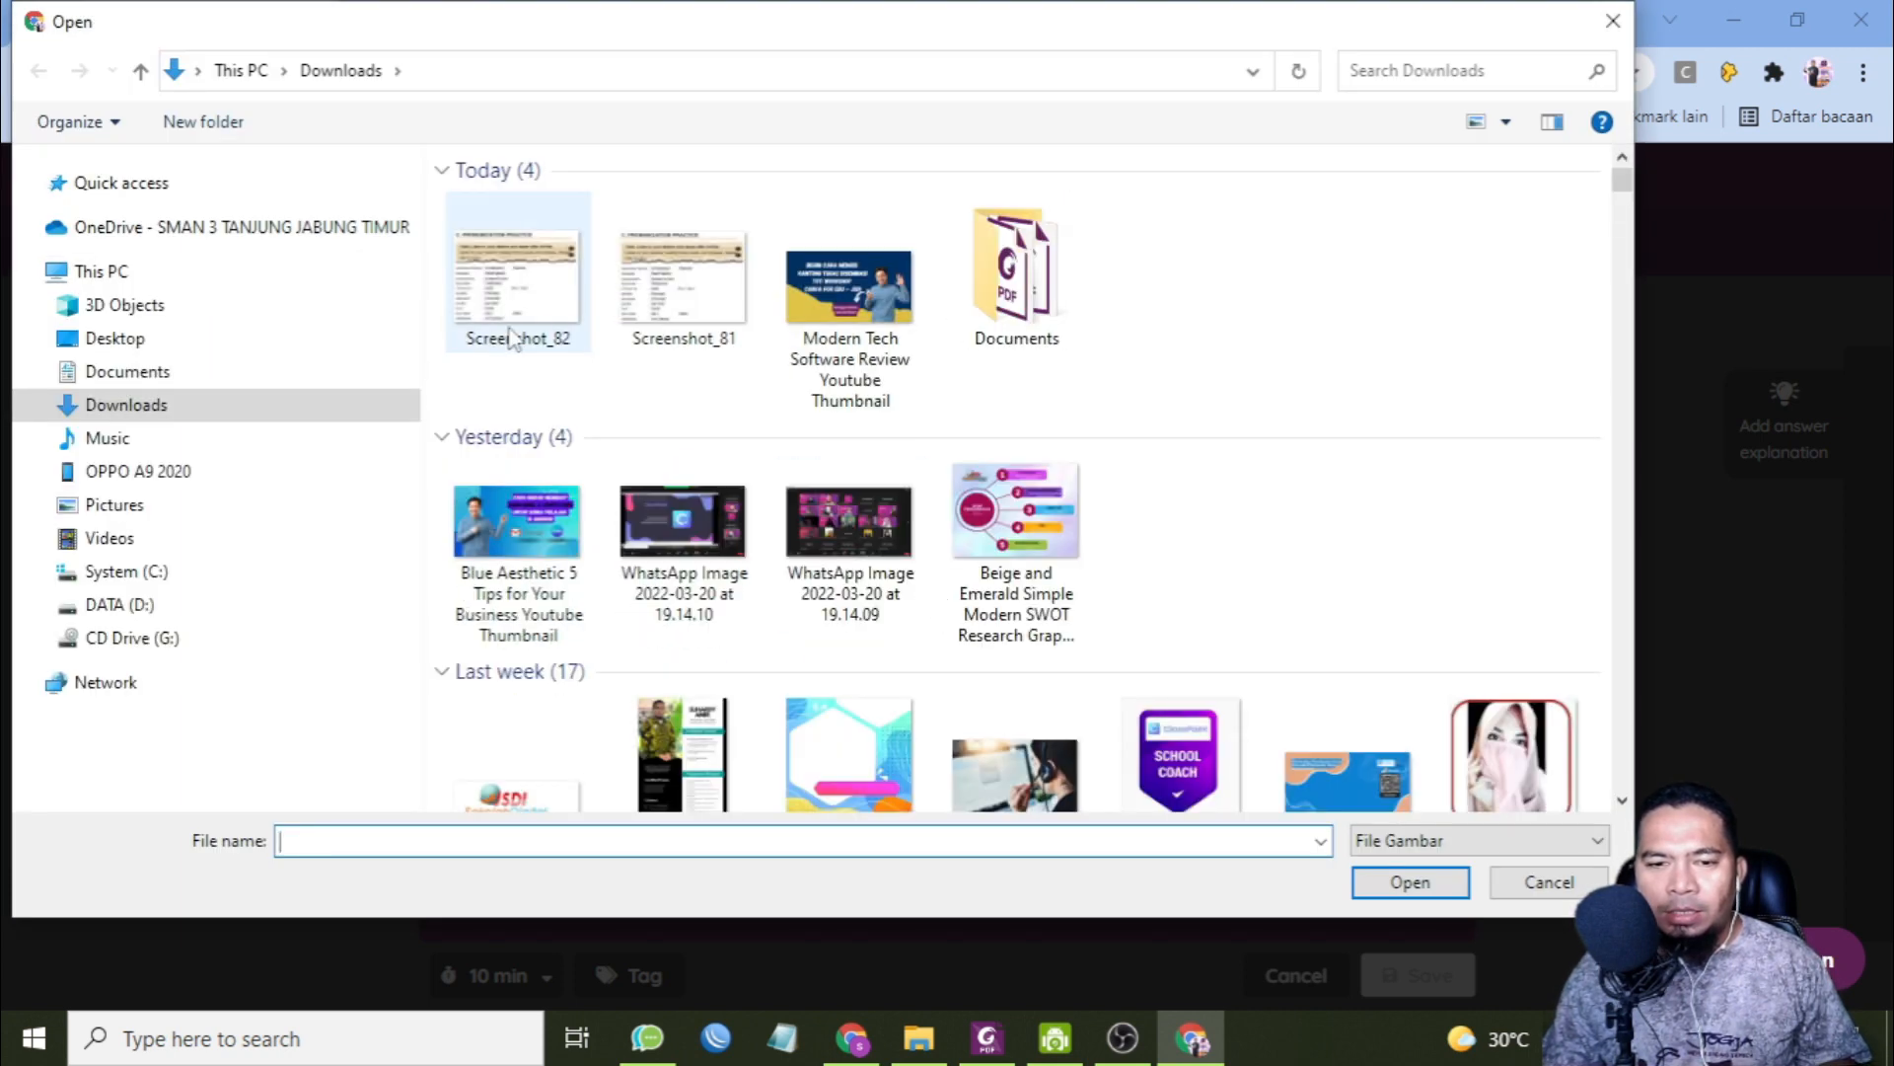
{"action": "left_click", "coordinate": [543, 307]}
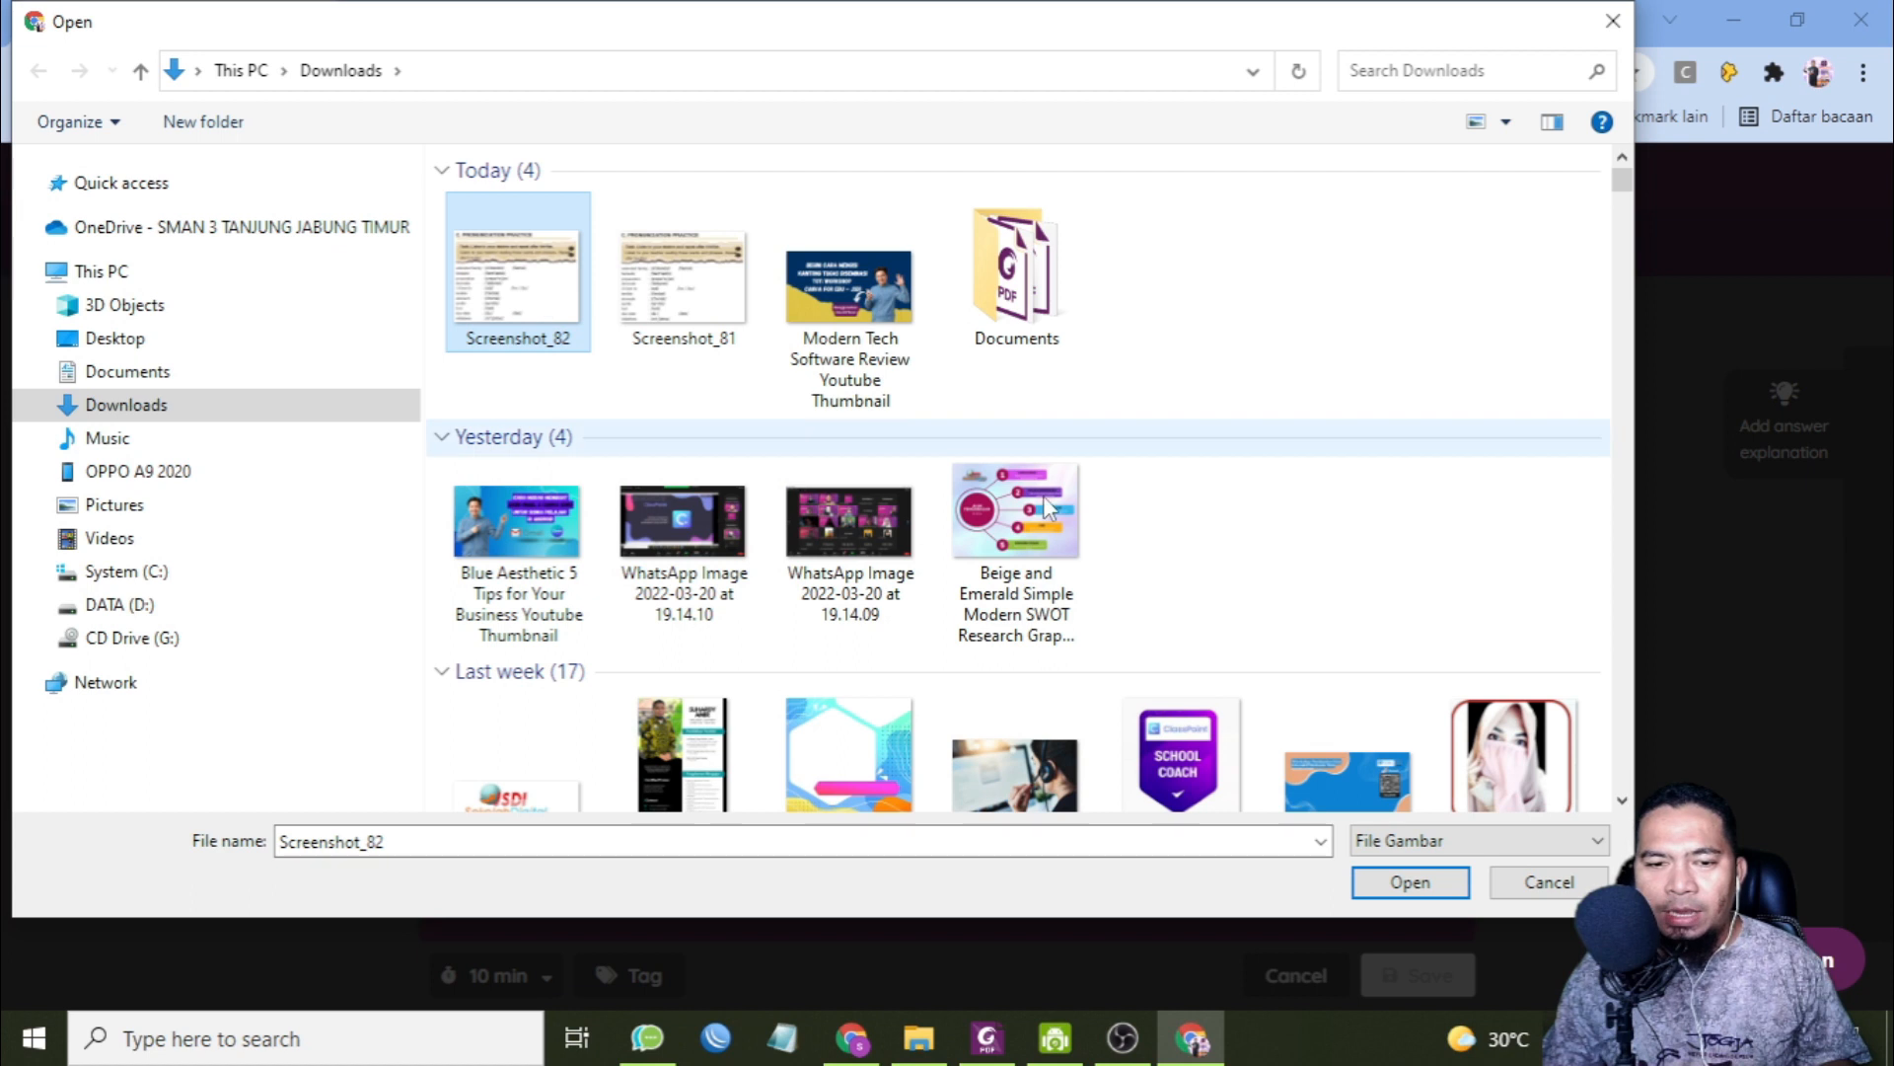
{"action": "left_click", "coordinate": [1382, 888]}
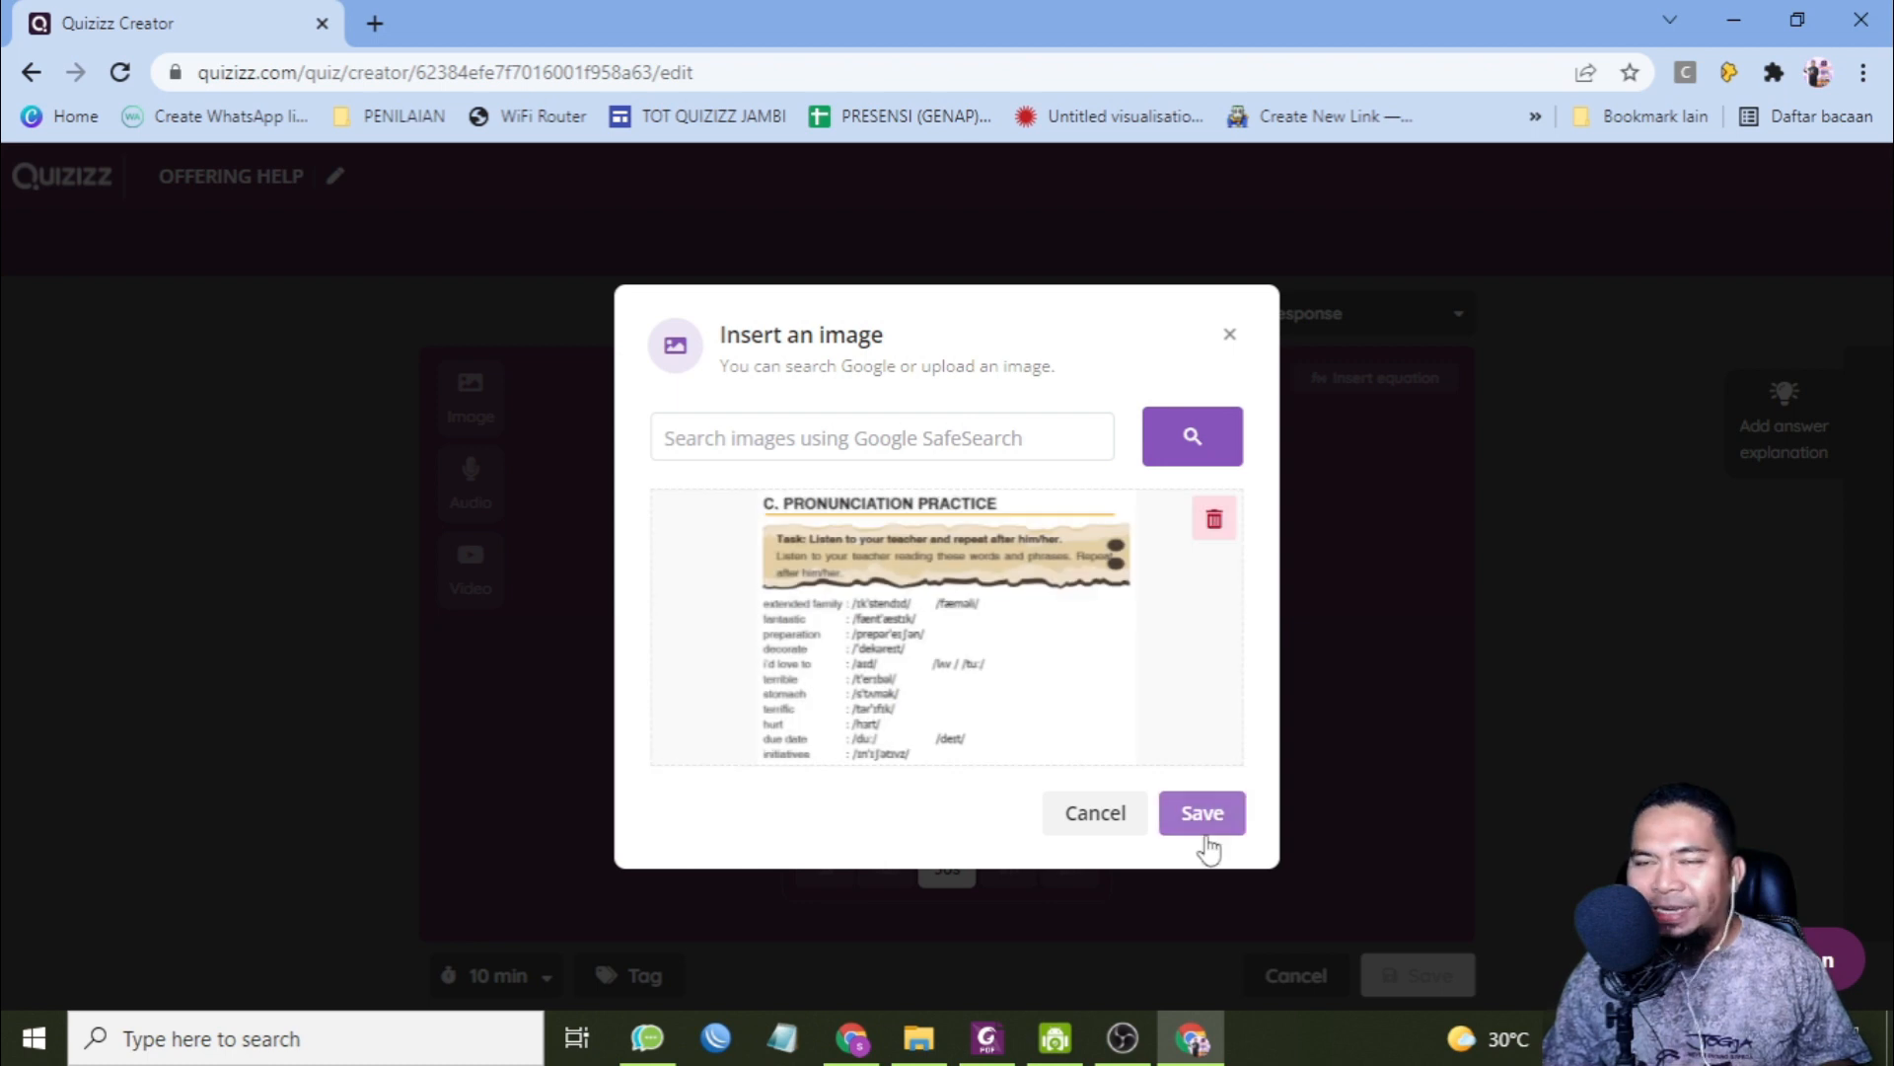
{"action": "left_click", "coordinate": [1211, 820]}
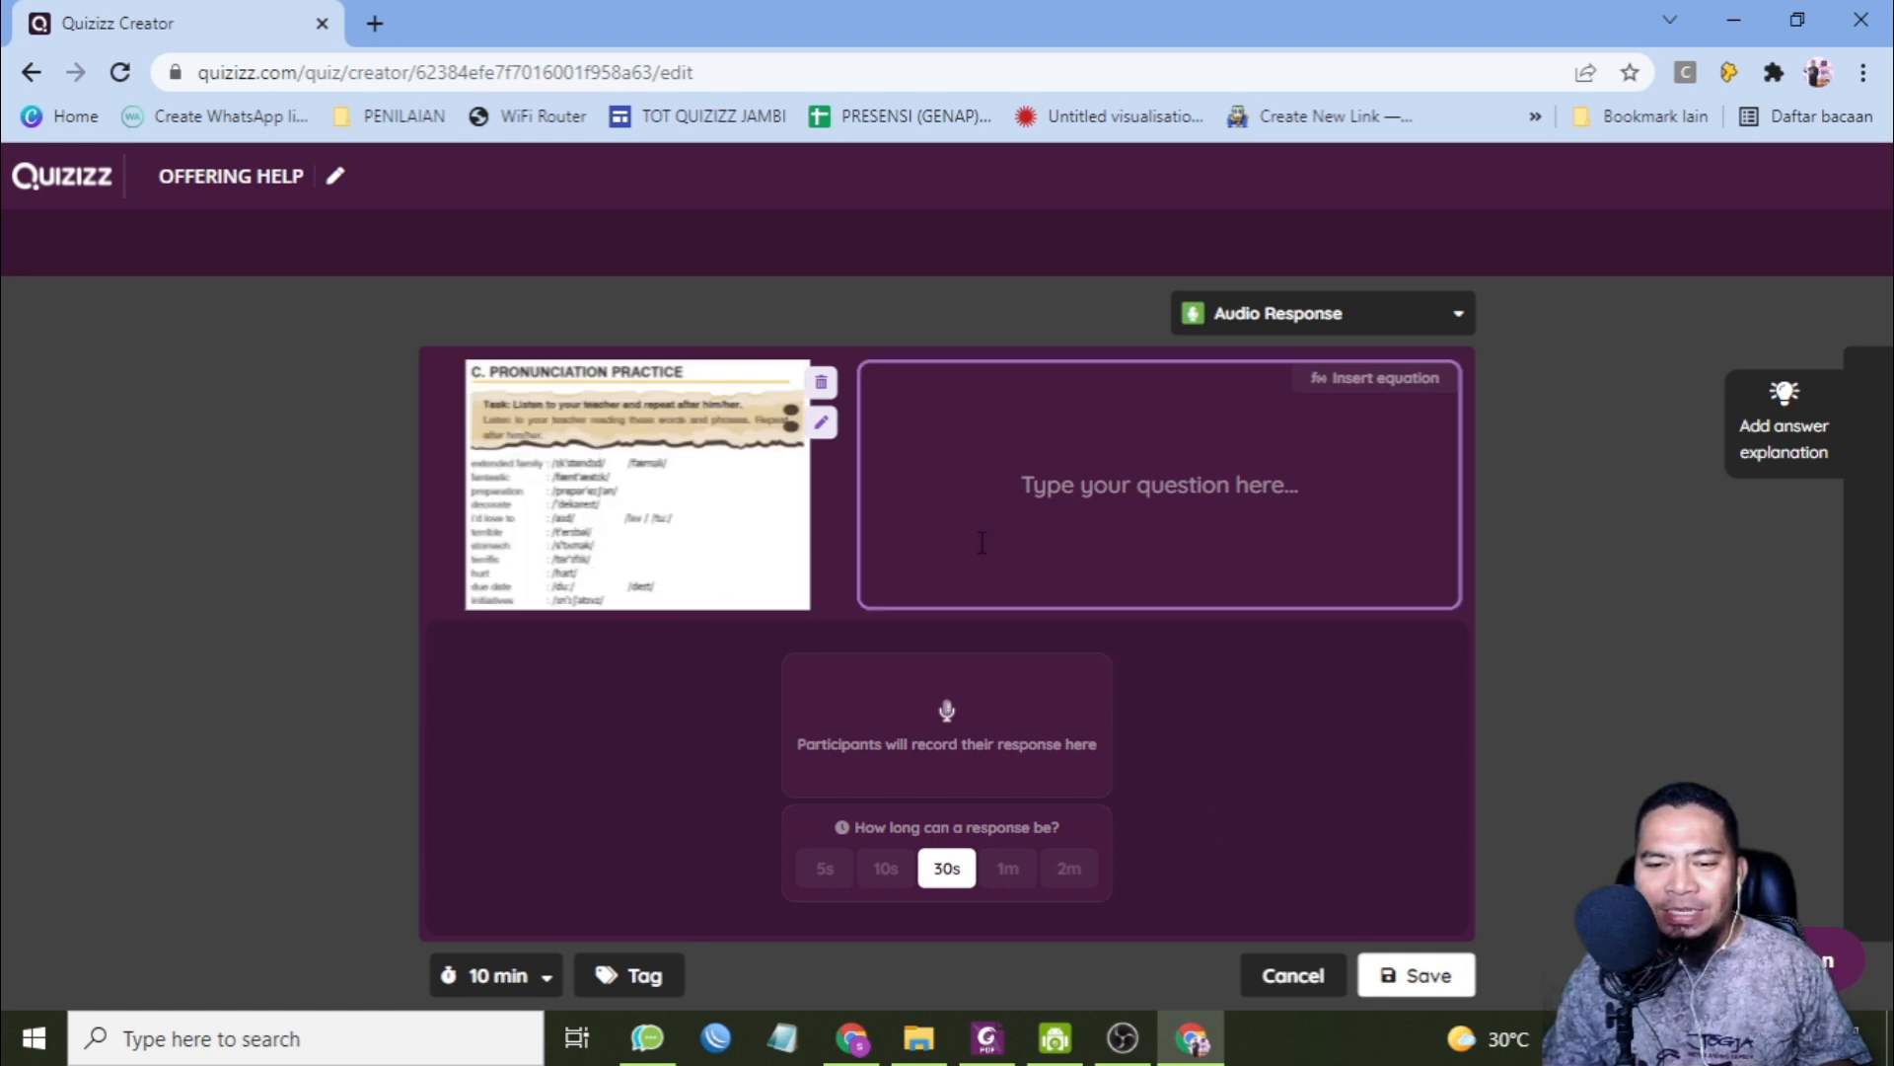
- Paste the copied question text and complete it as "say this word with the correct pronunciation !"
{"action": "left_click", "coordinate": [1265, 516]}
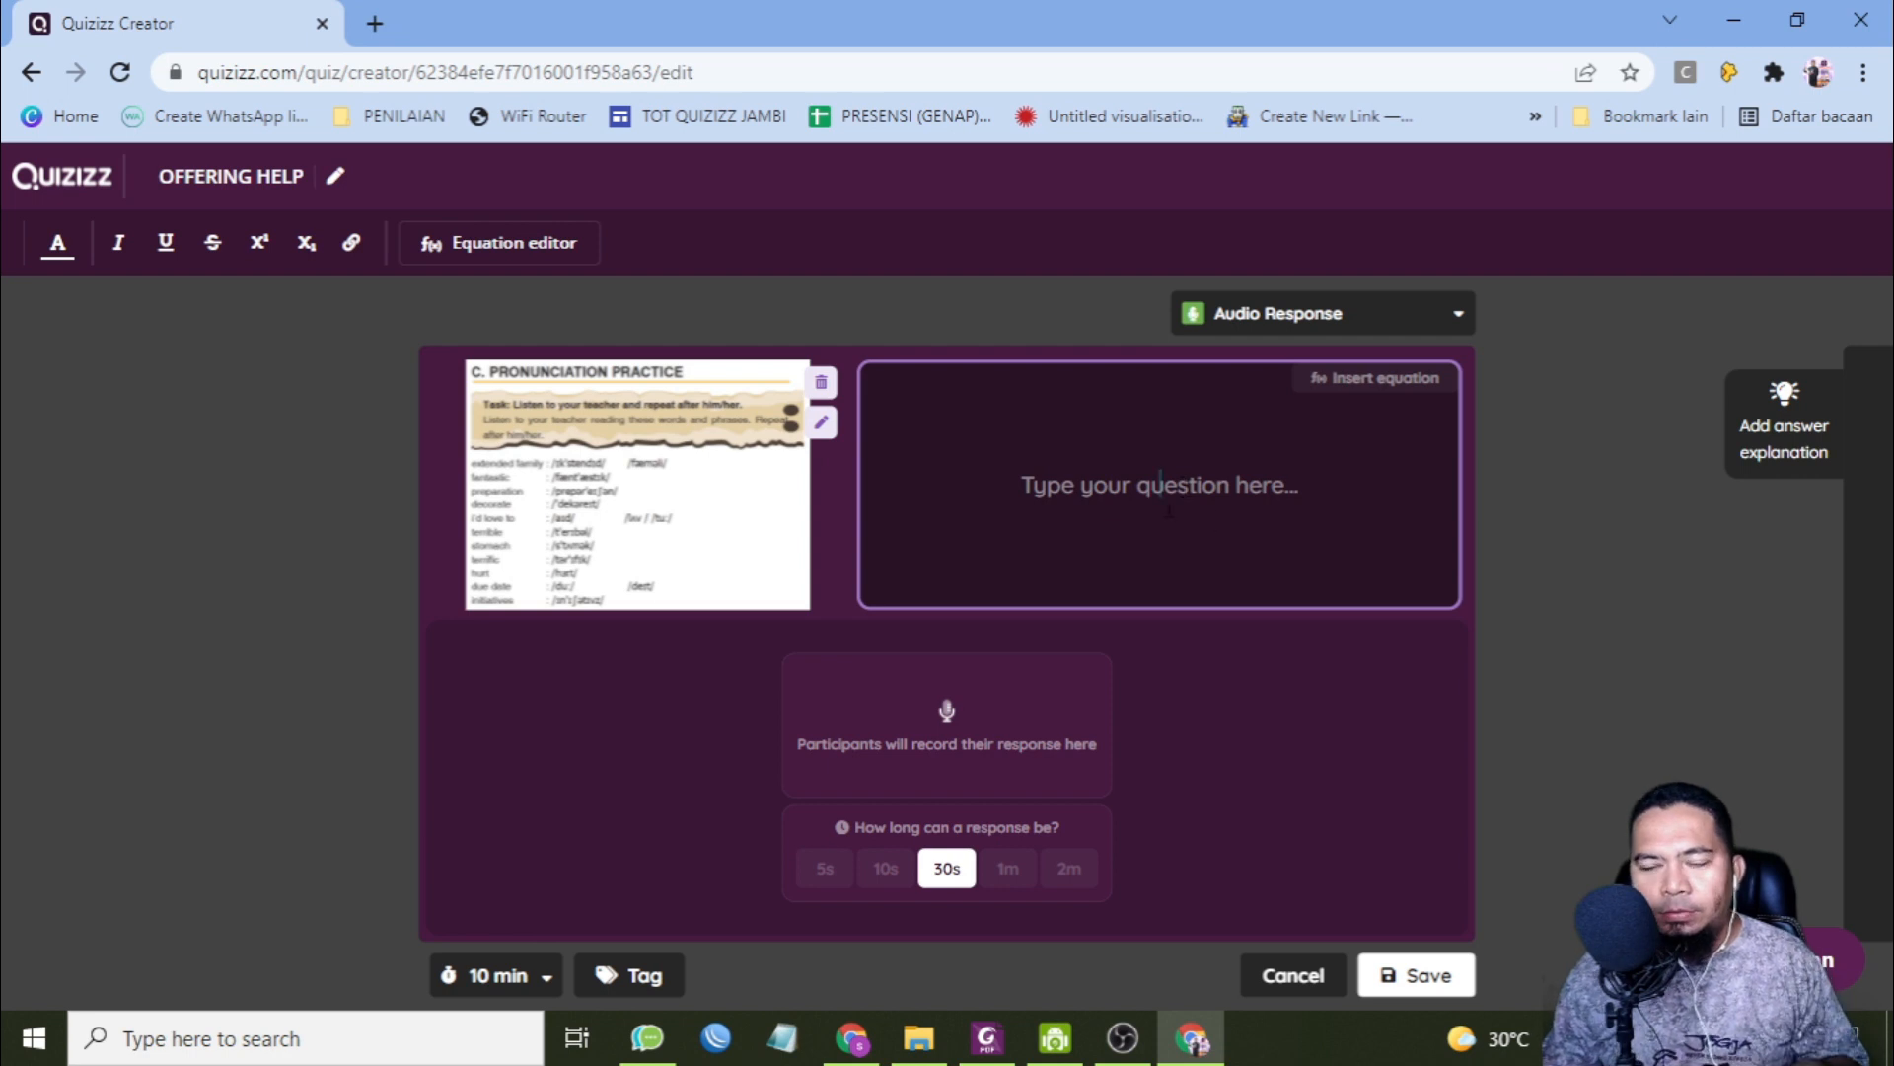
{"action": "right_click", "coordinate": [1112, 492]}
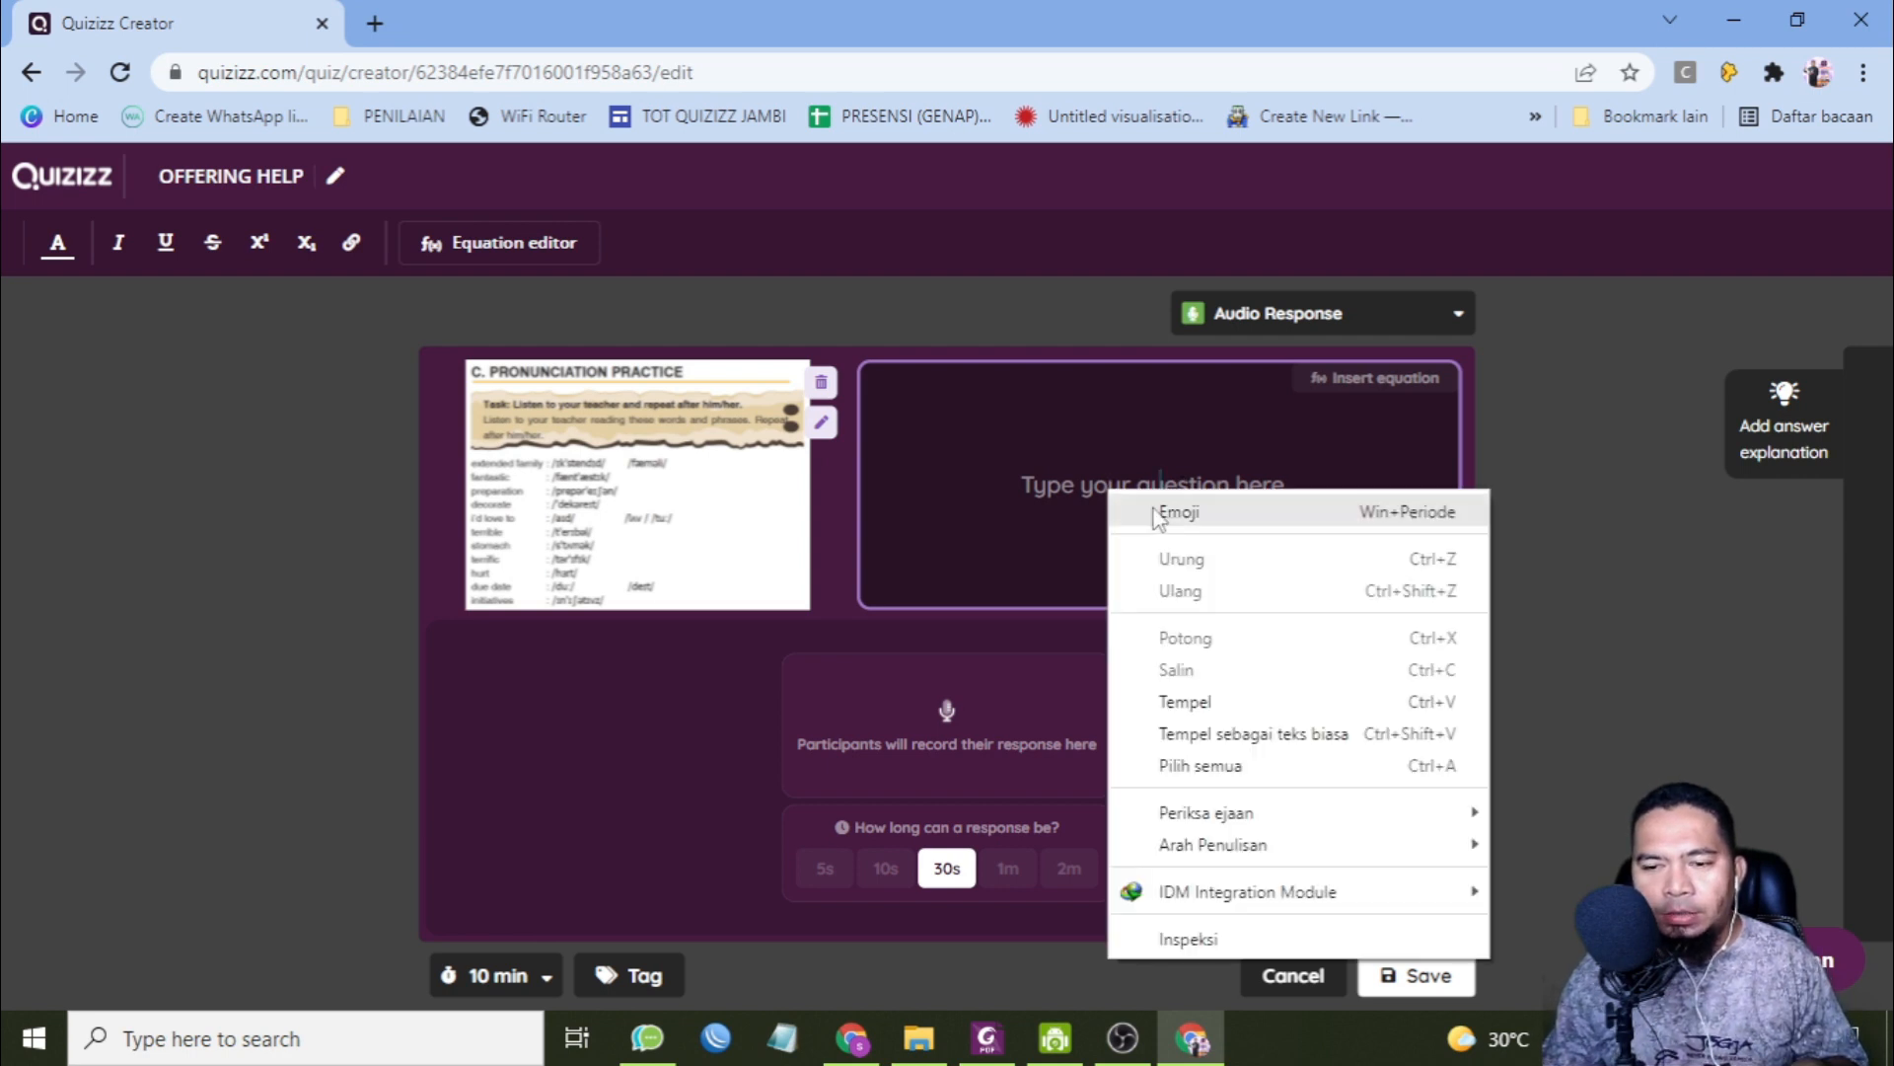
{"action": "left_click", "coordinate": [1184, 702]}
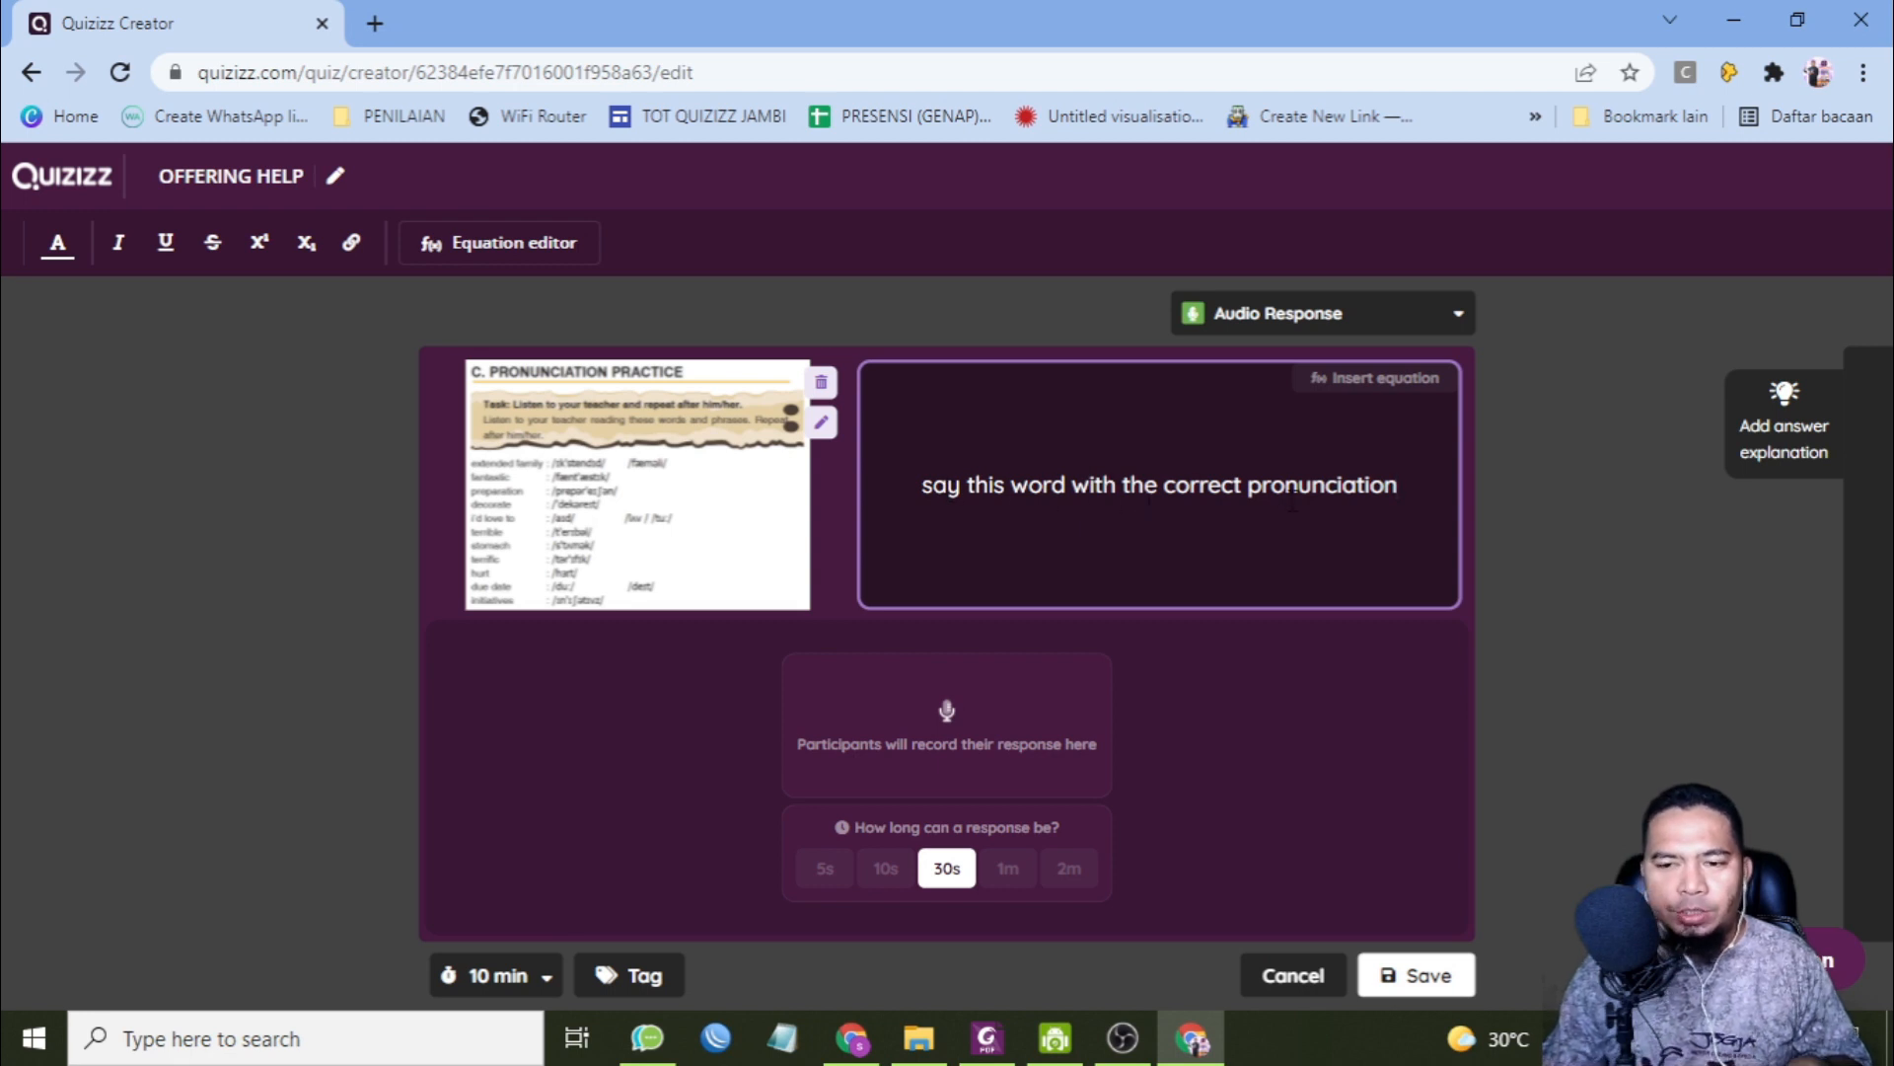
{"action": "type", "text": "!"}
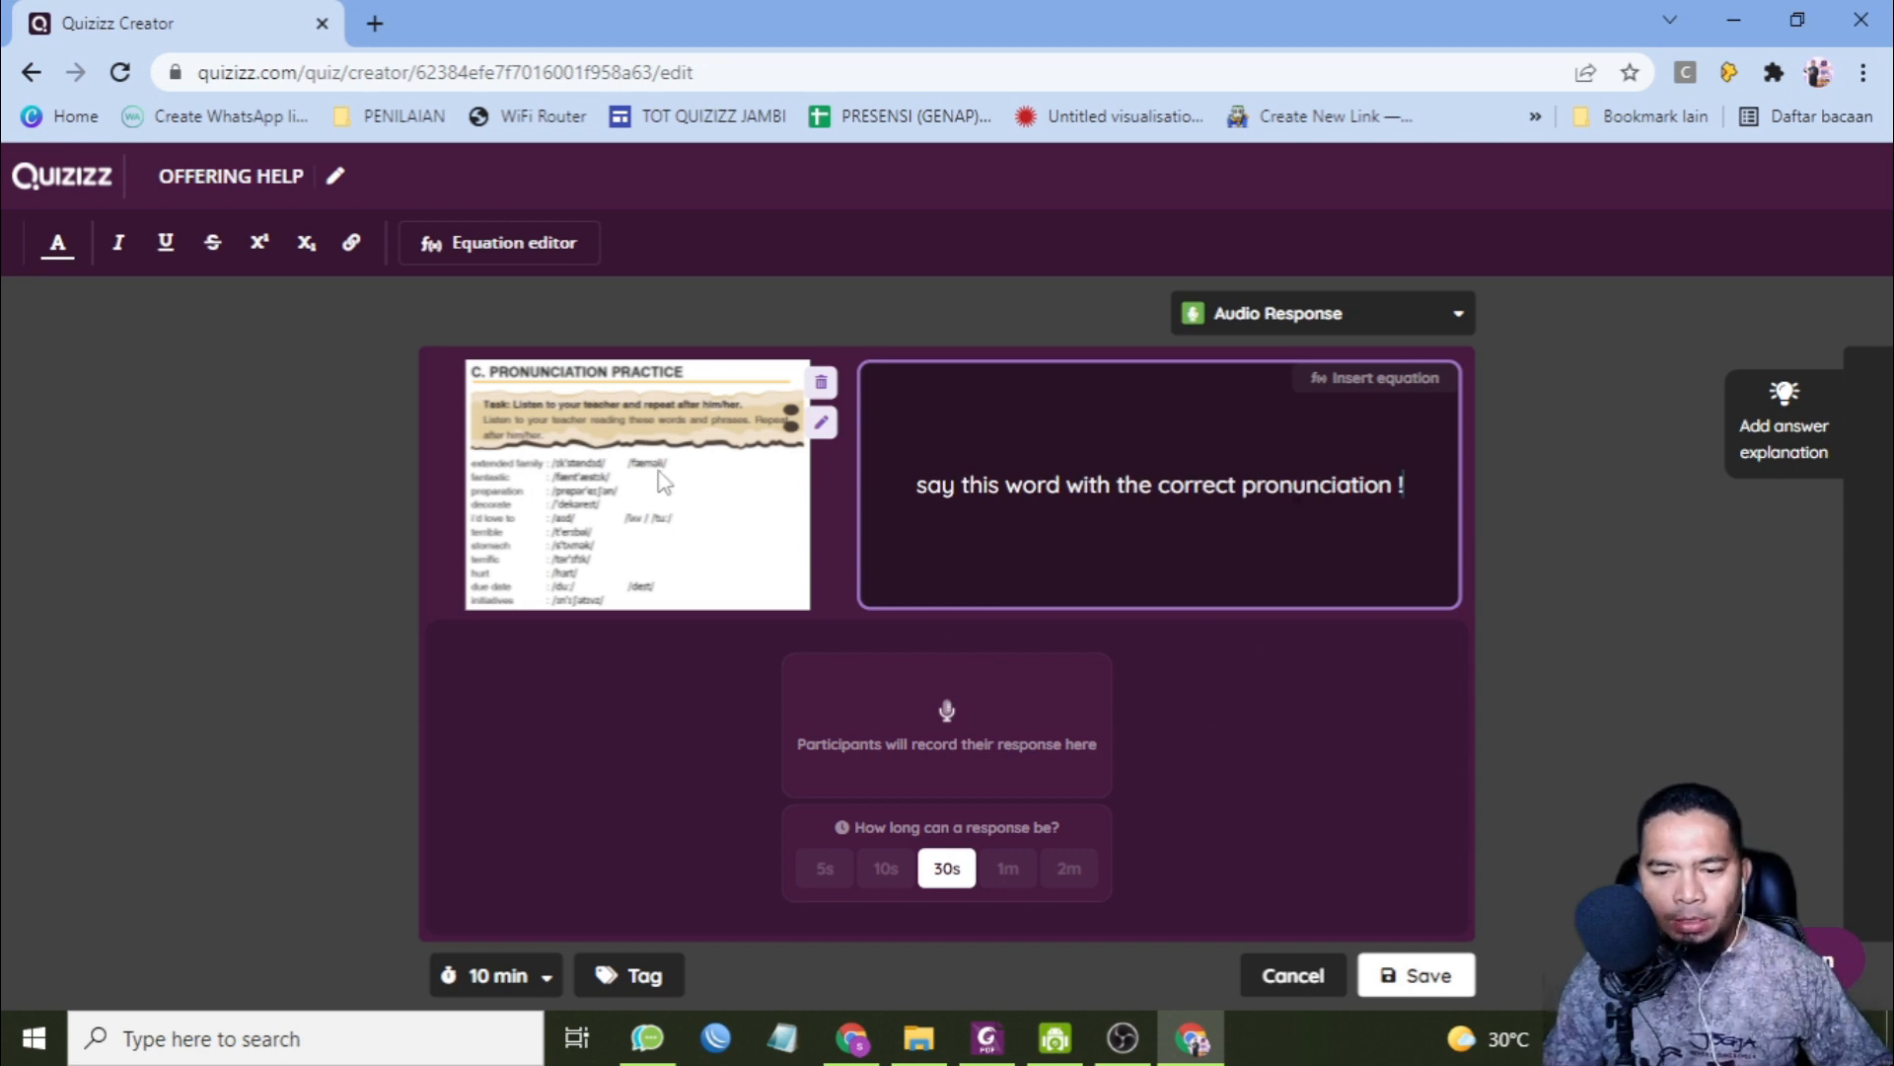
- Set the audio response length to 2m with a 10-minute question time limit, and save the question
{"action": "left_click", "coordinate": [1083, 884]}
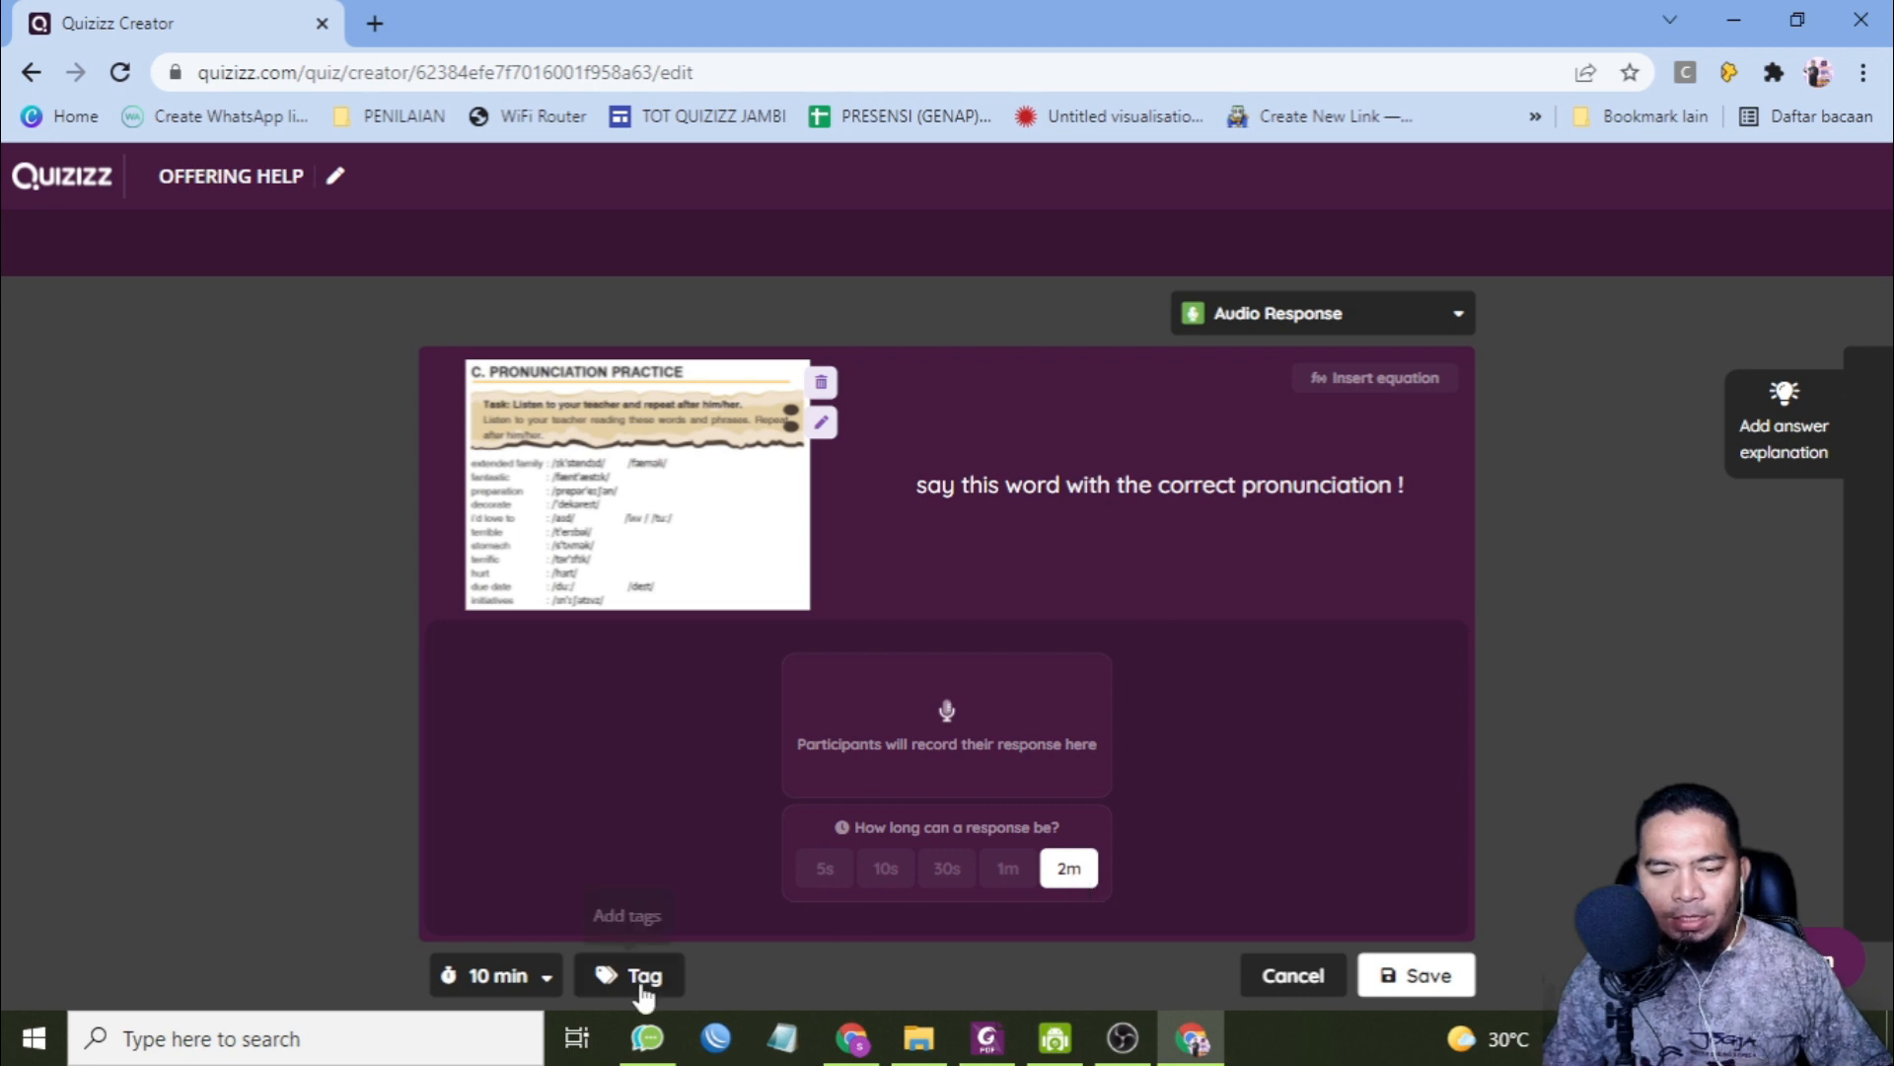
{"action": "left_click", "coordinate": [531, 976]}
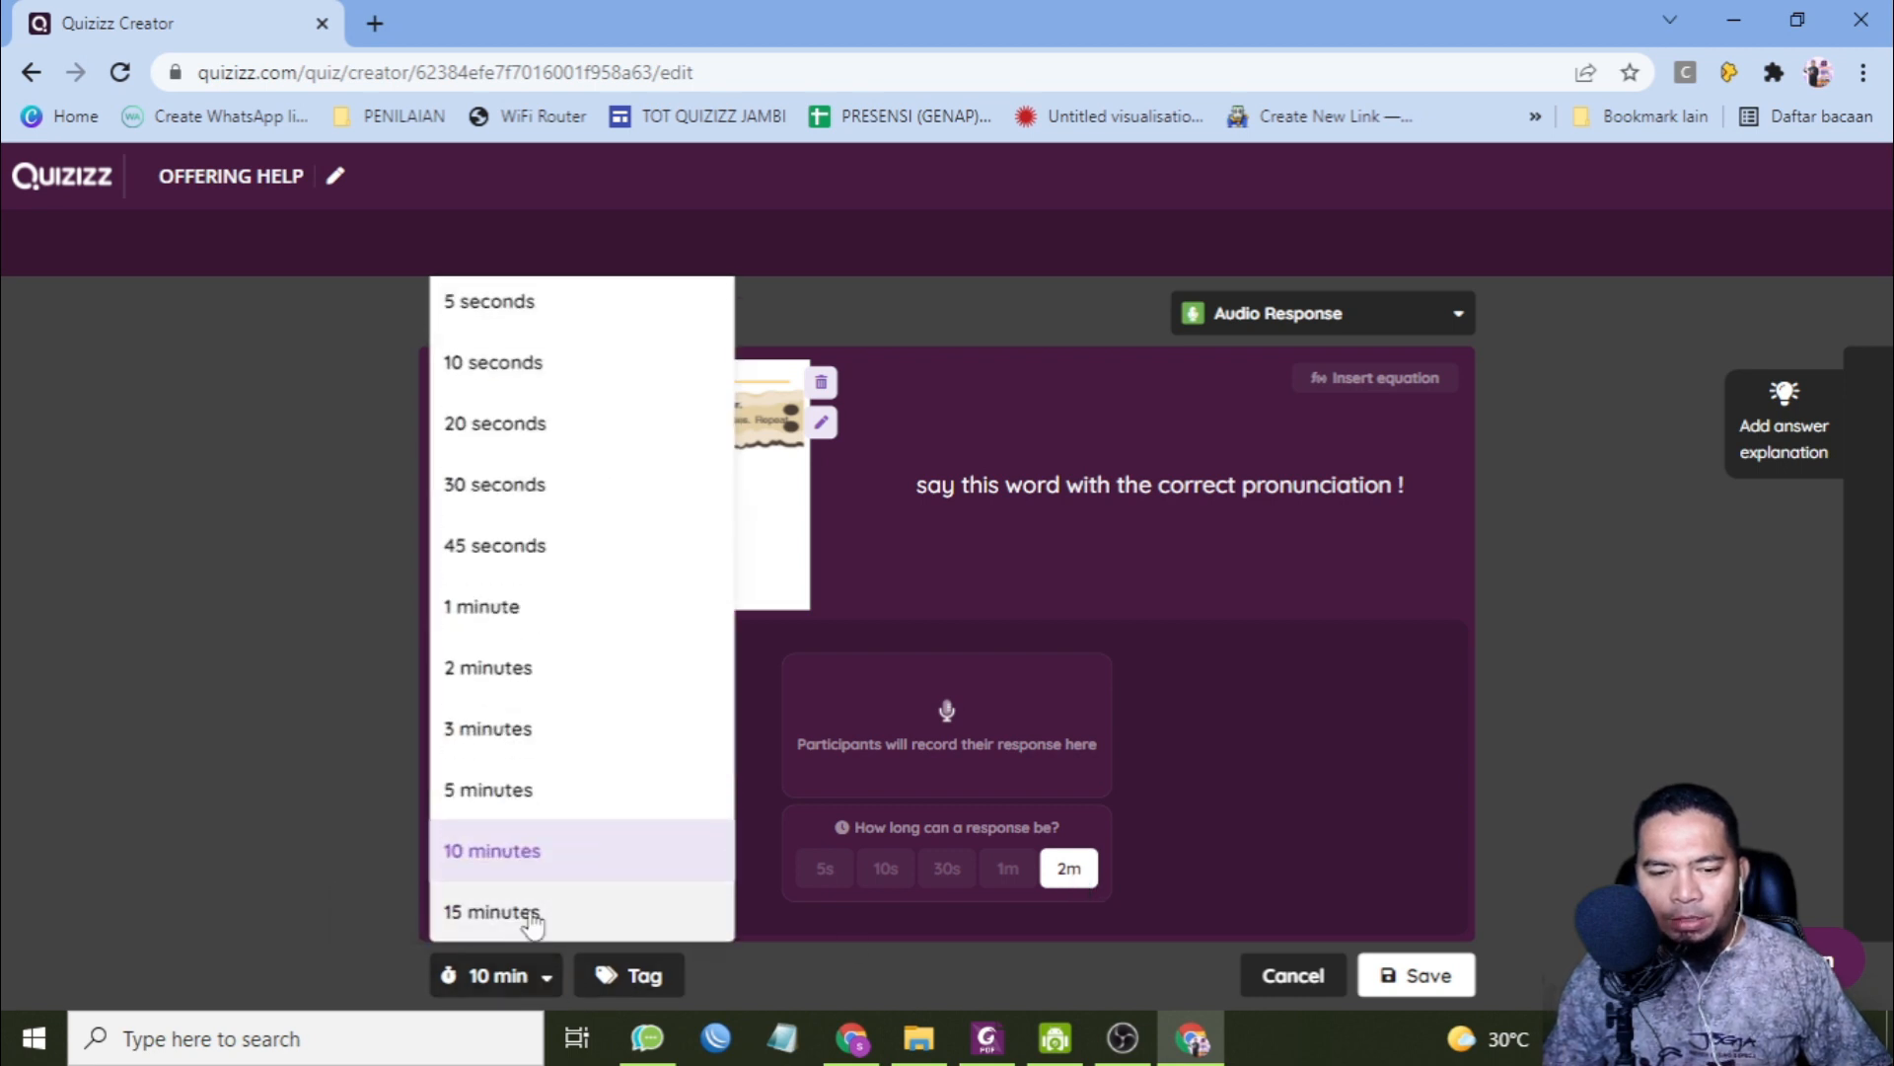
{"action": "left_click", "coordinate": [511, 856]}
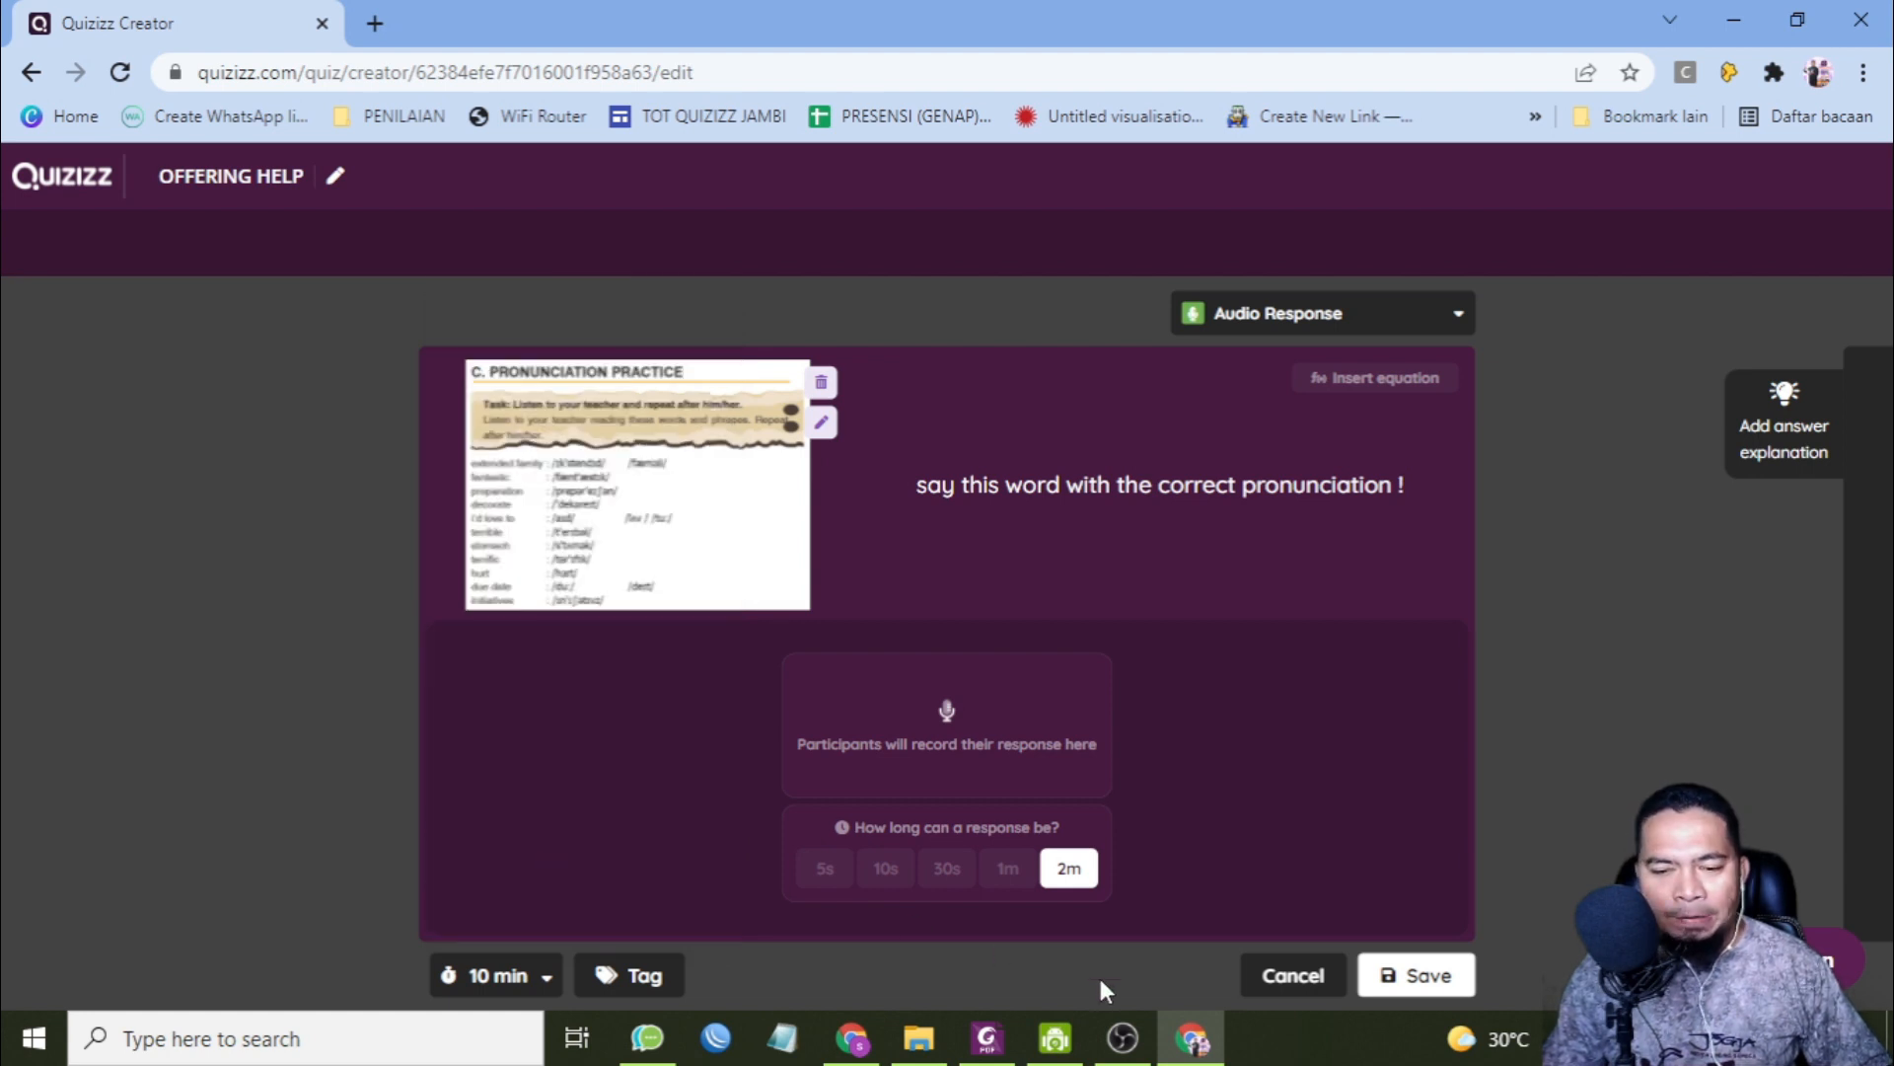
{"action": "left_click", "coordinate": [1424, 982]}
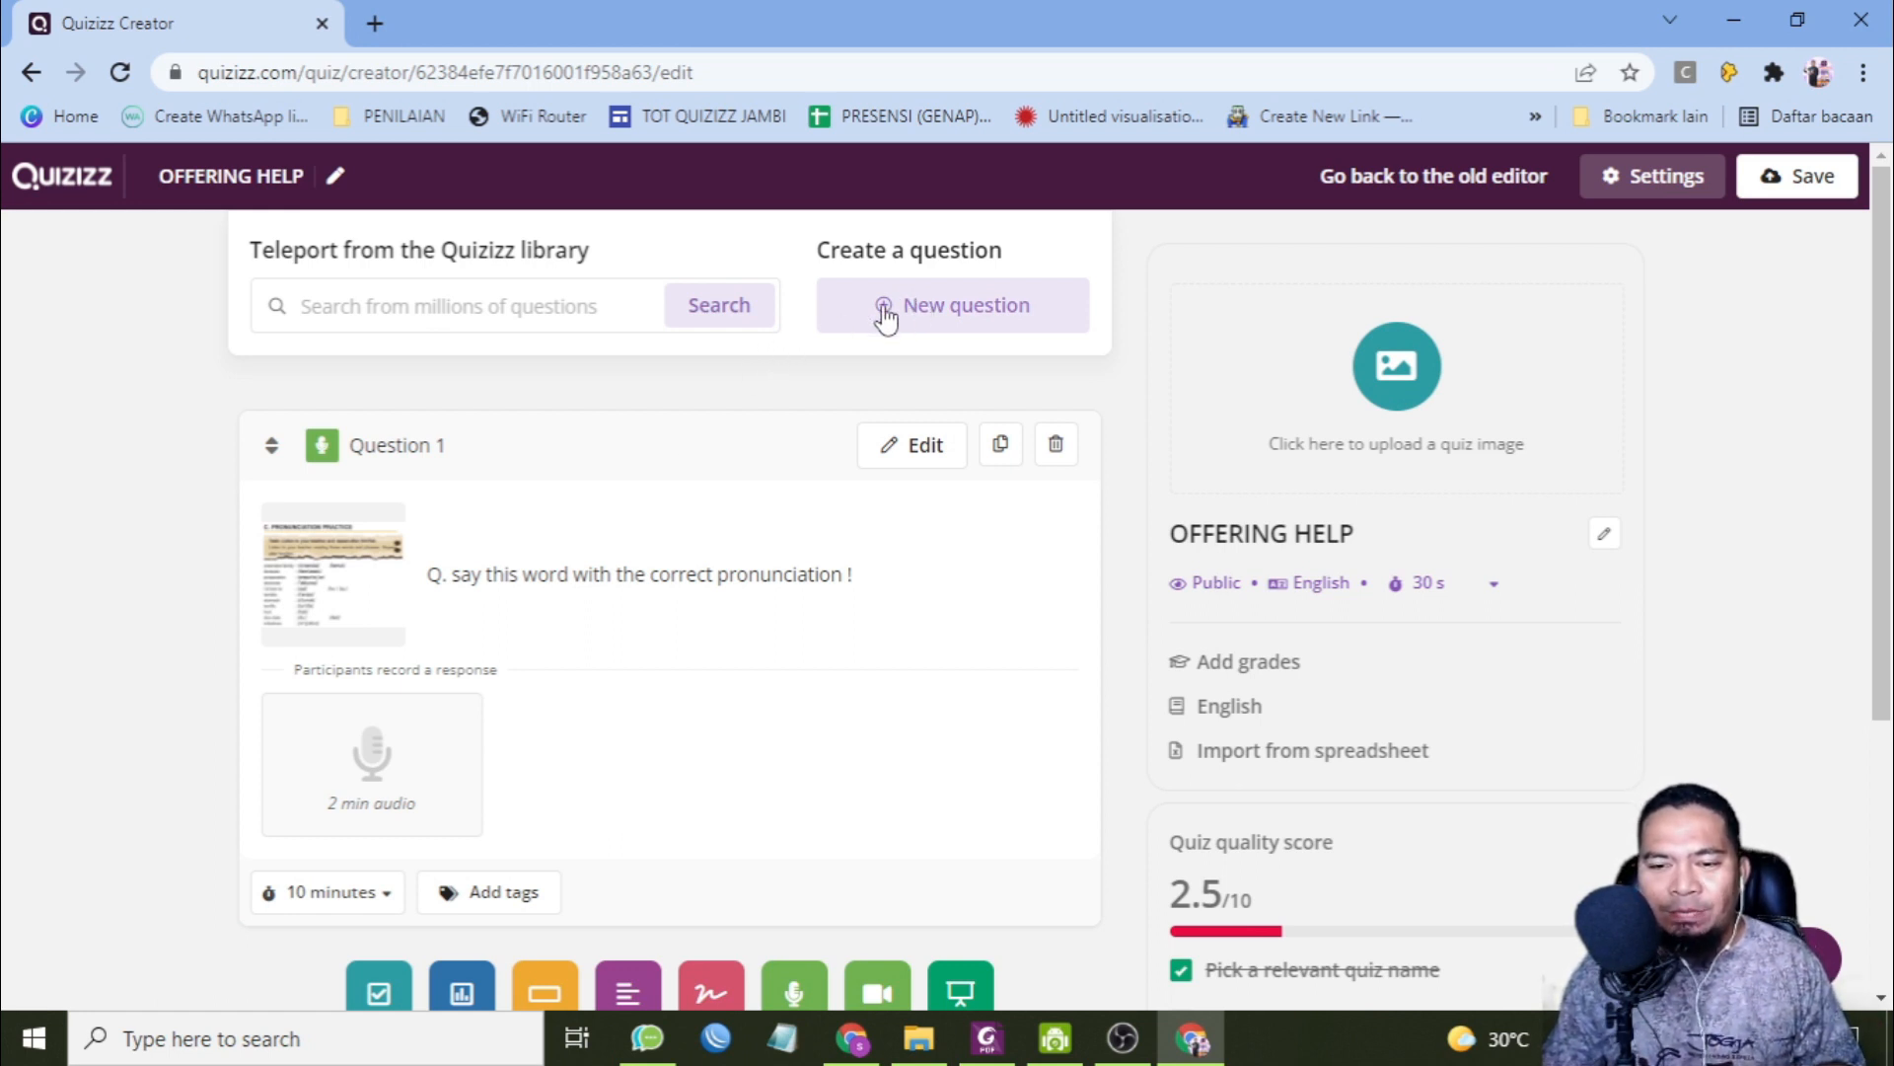
- Add a Video Response question and set its response length to 2m
{"action": "scroll", "coordinate": [977, 474], "scroll_direction": "down", "scroll_amount": 3}
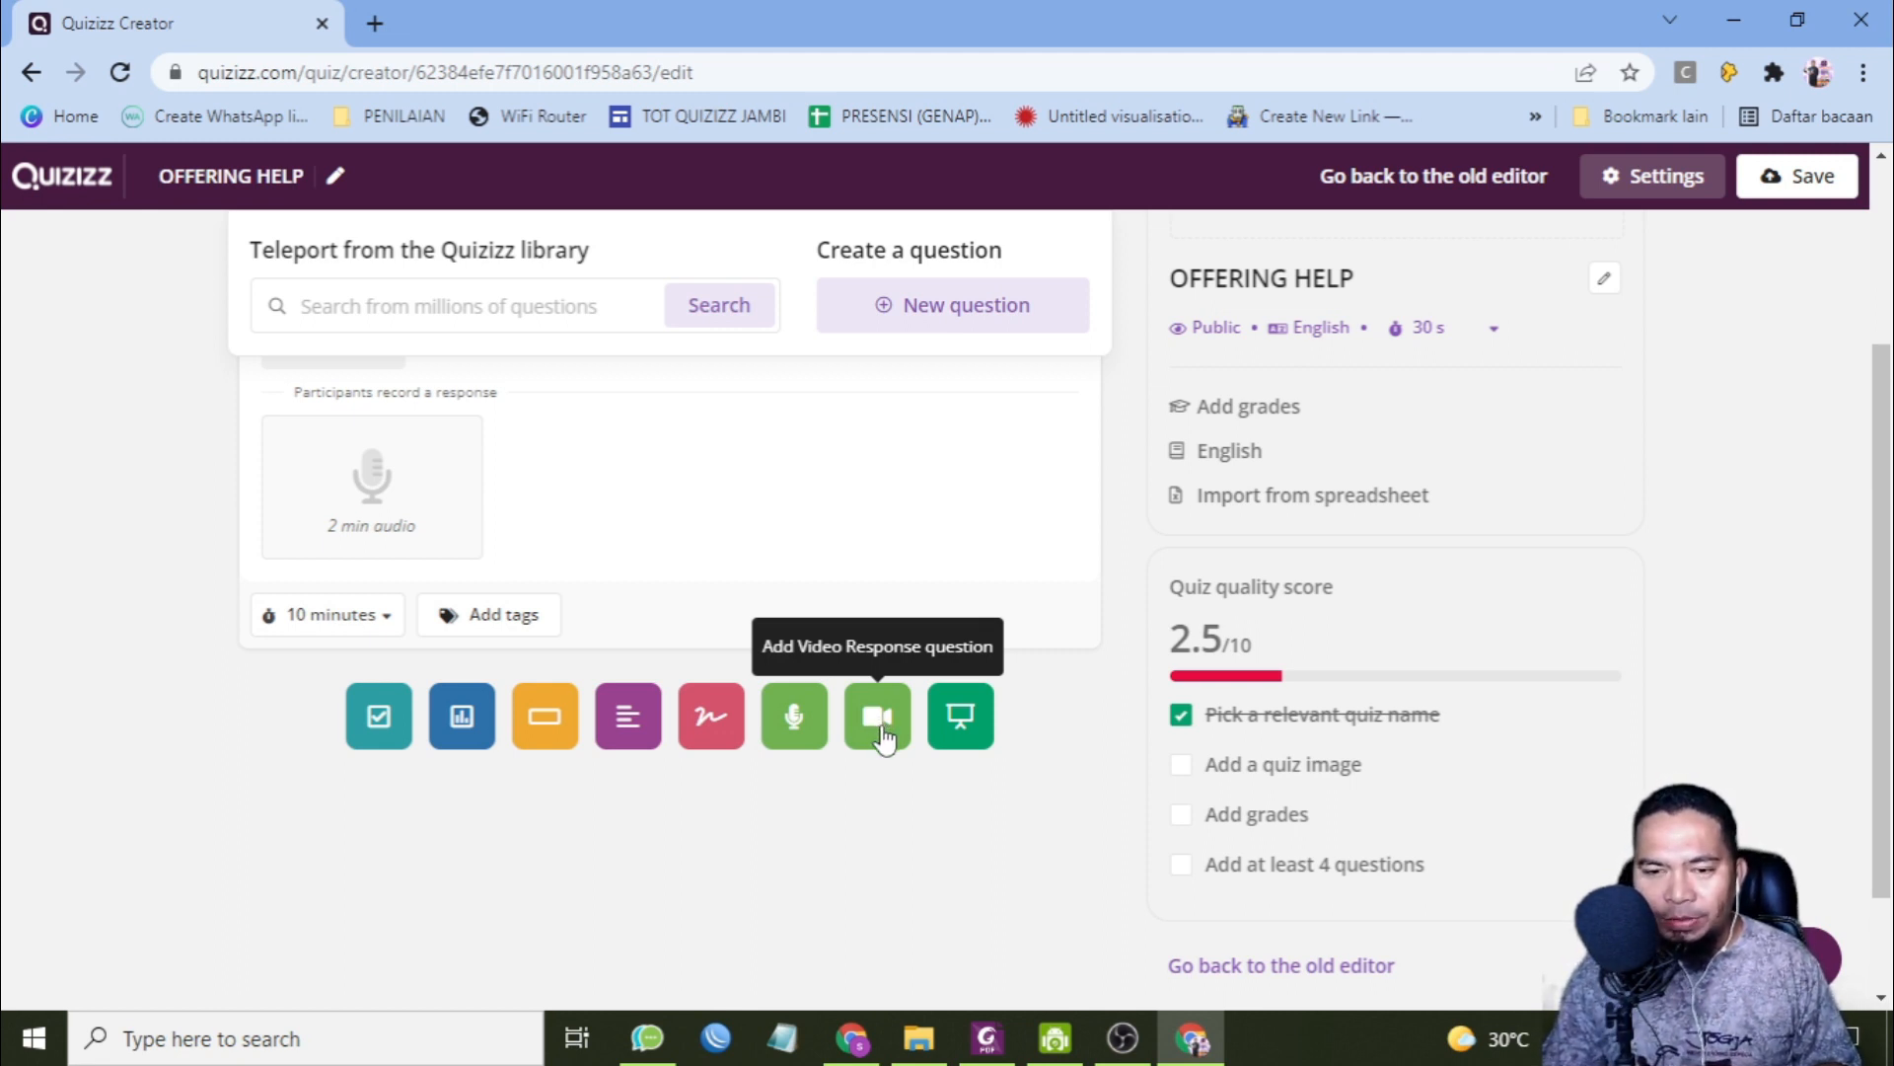
{"action": "left_click", "coordinate": [881, 730]}
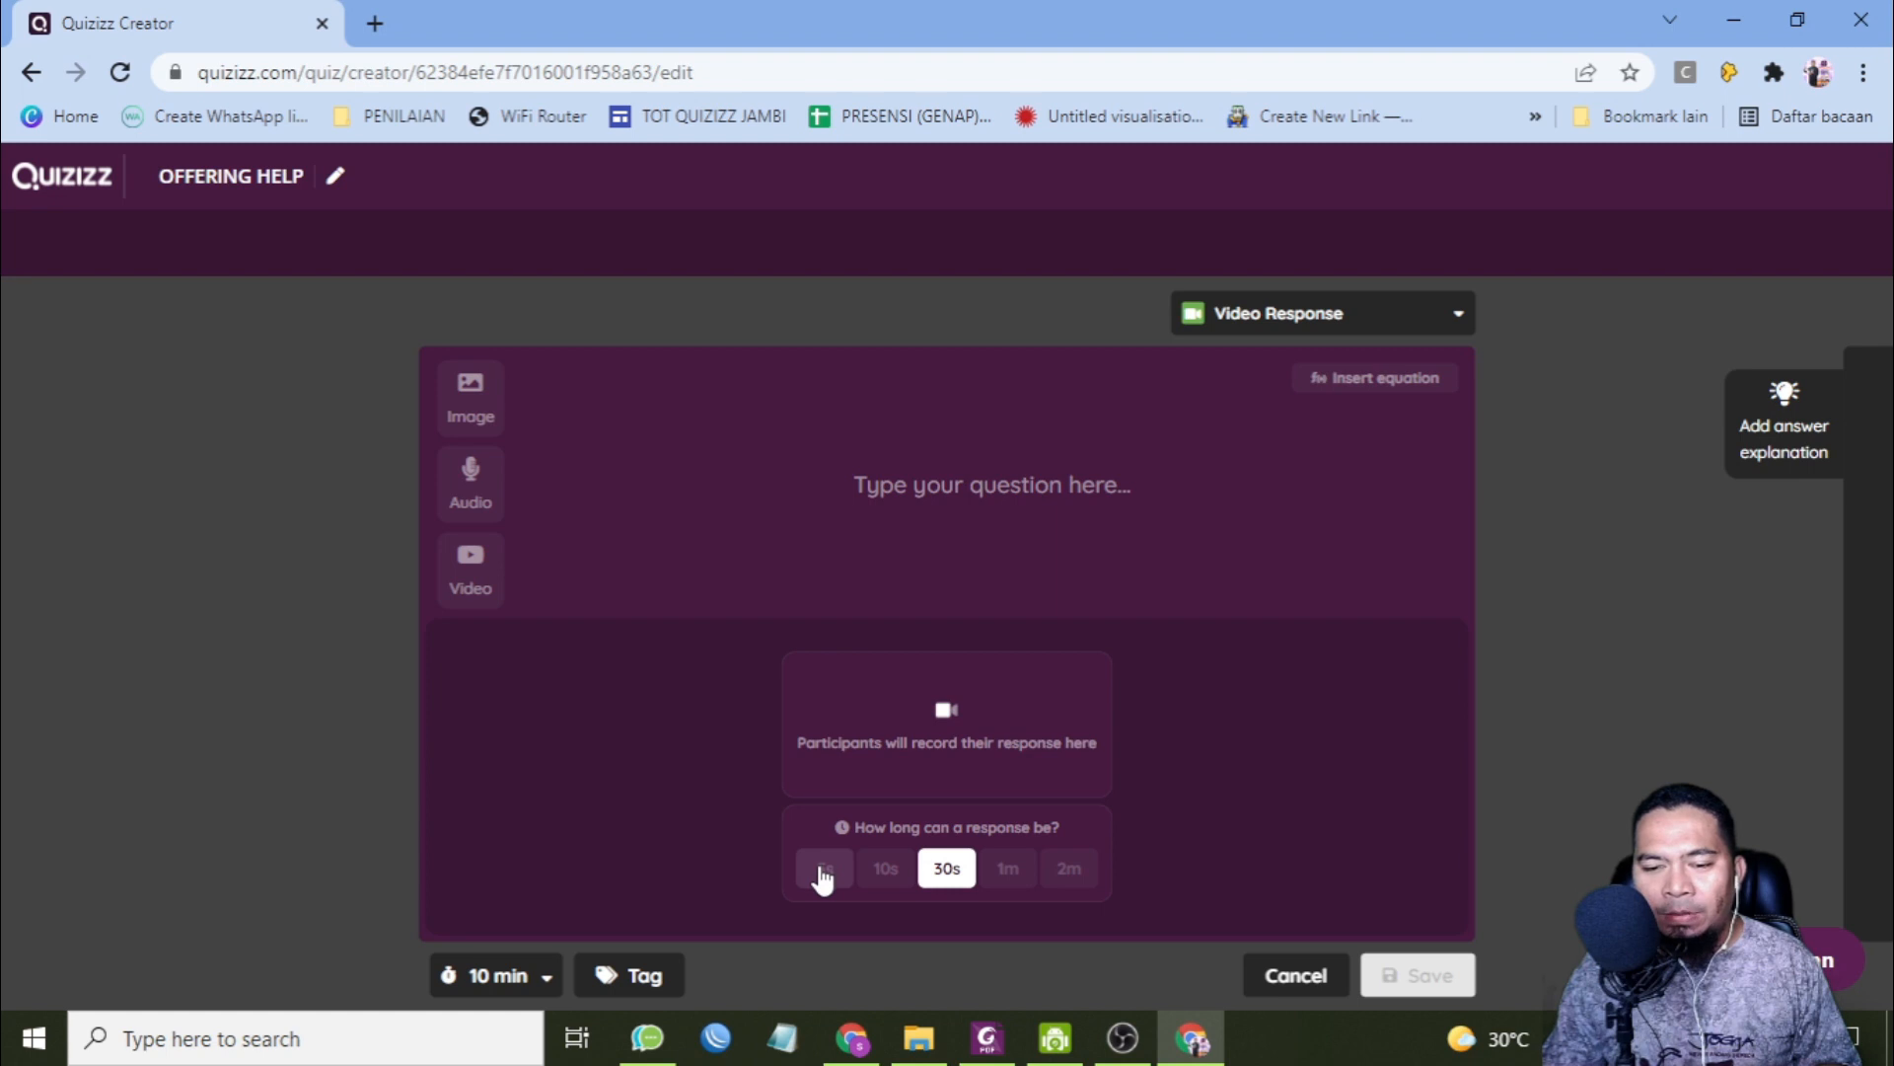
{"action": "left_click", "coordinate": [1072, 884]}
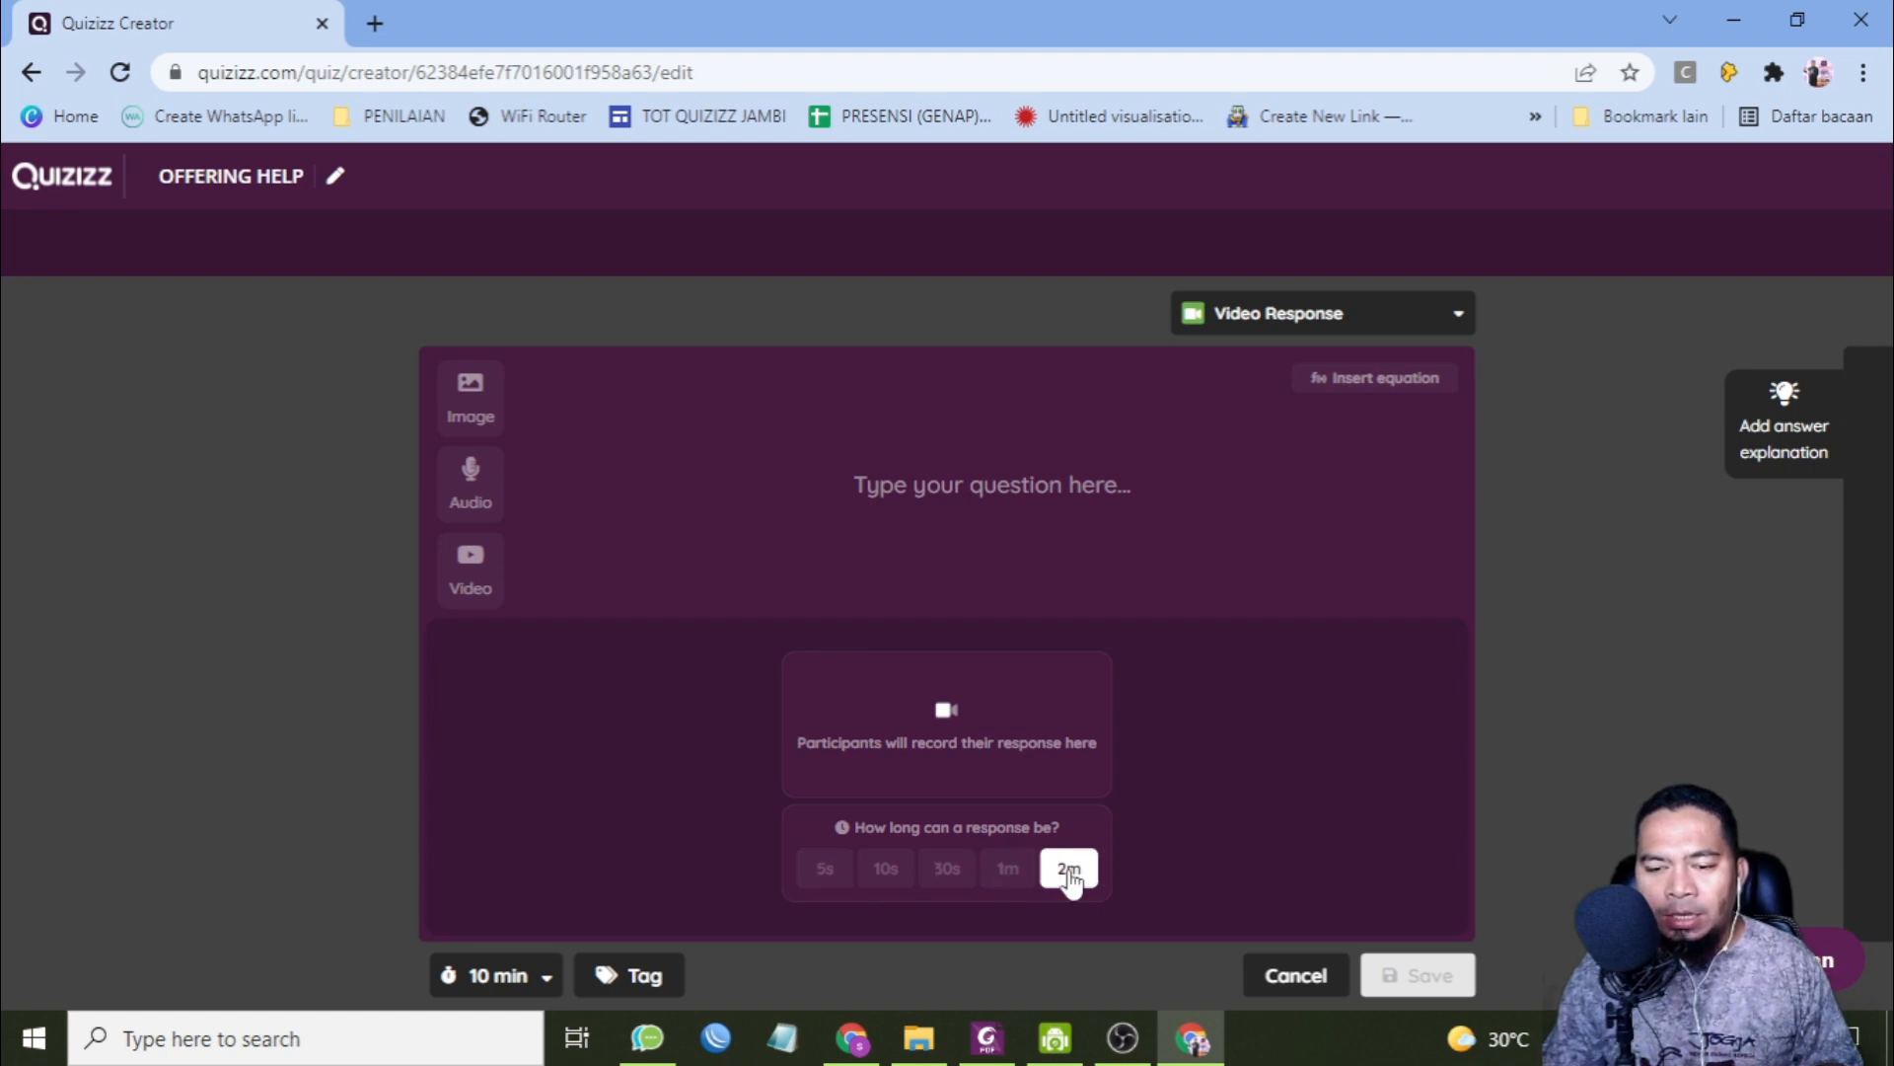
- Switch to the textbook in Foxit PDF Editor and go to Dialog 3 on page 5
{"action": "key", "text": "alt+Tab"}
{"action": "scroll", "coordinate": [1006, 846], "scroll_direction": "down", "scroll_amount": 20}
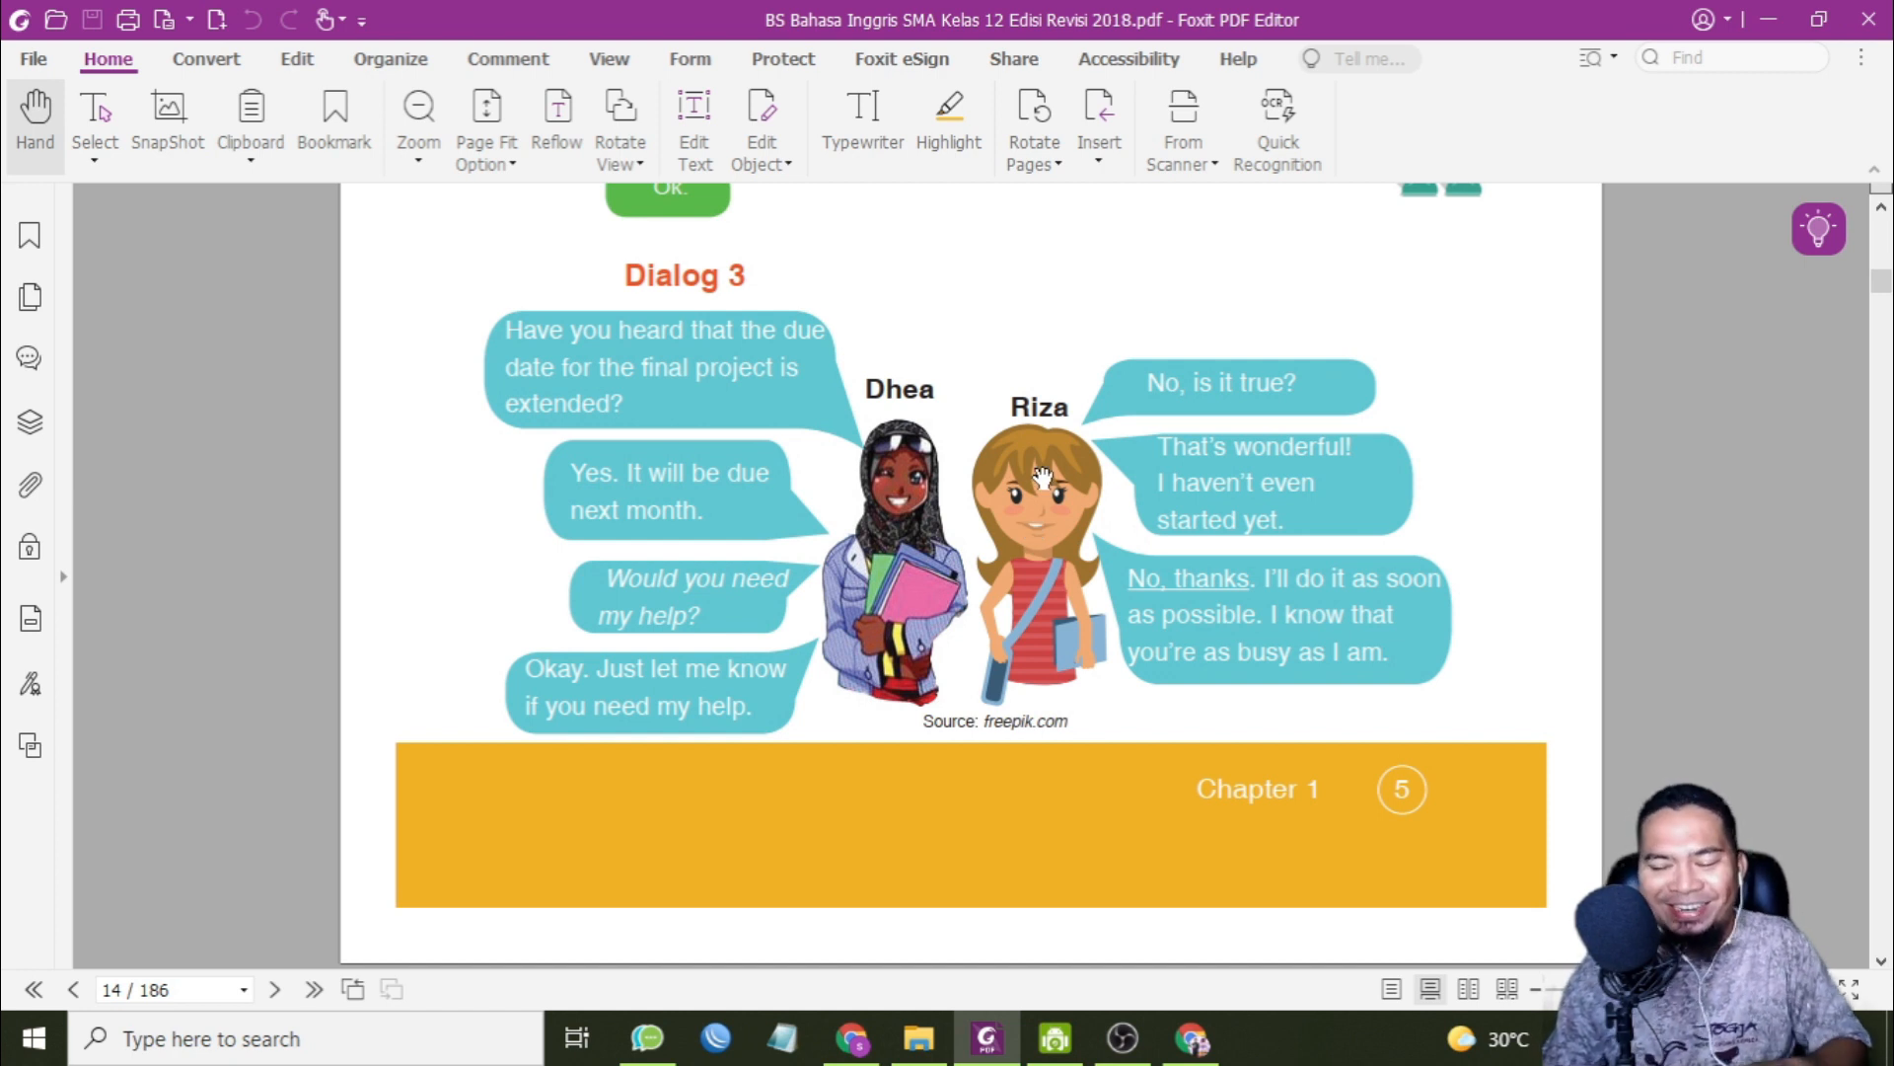
{"action": "key", "text": "Print"}
{"action": "left_click_drag", "start_coordinate": [470, 298], "coordinate": [1475, 745]}
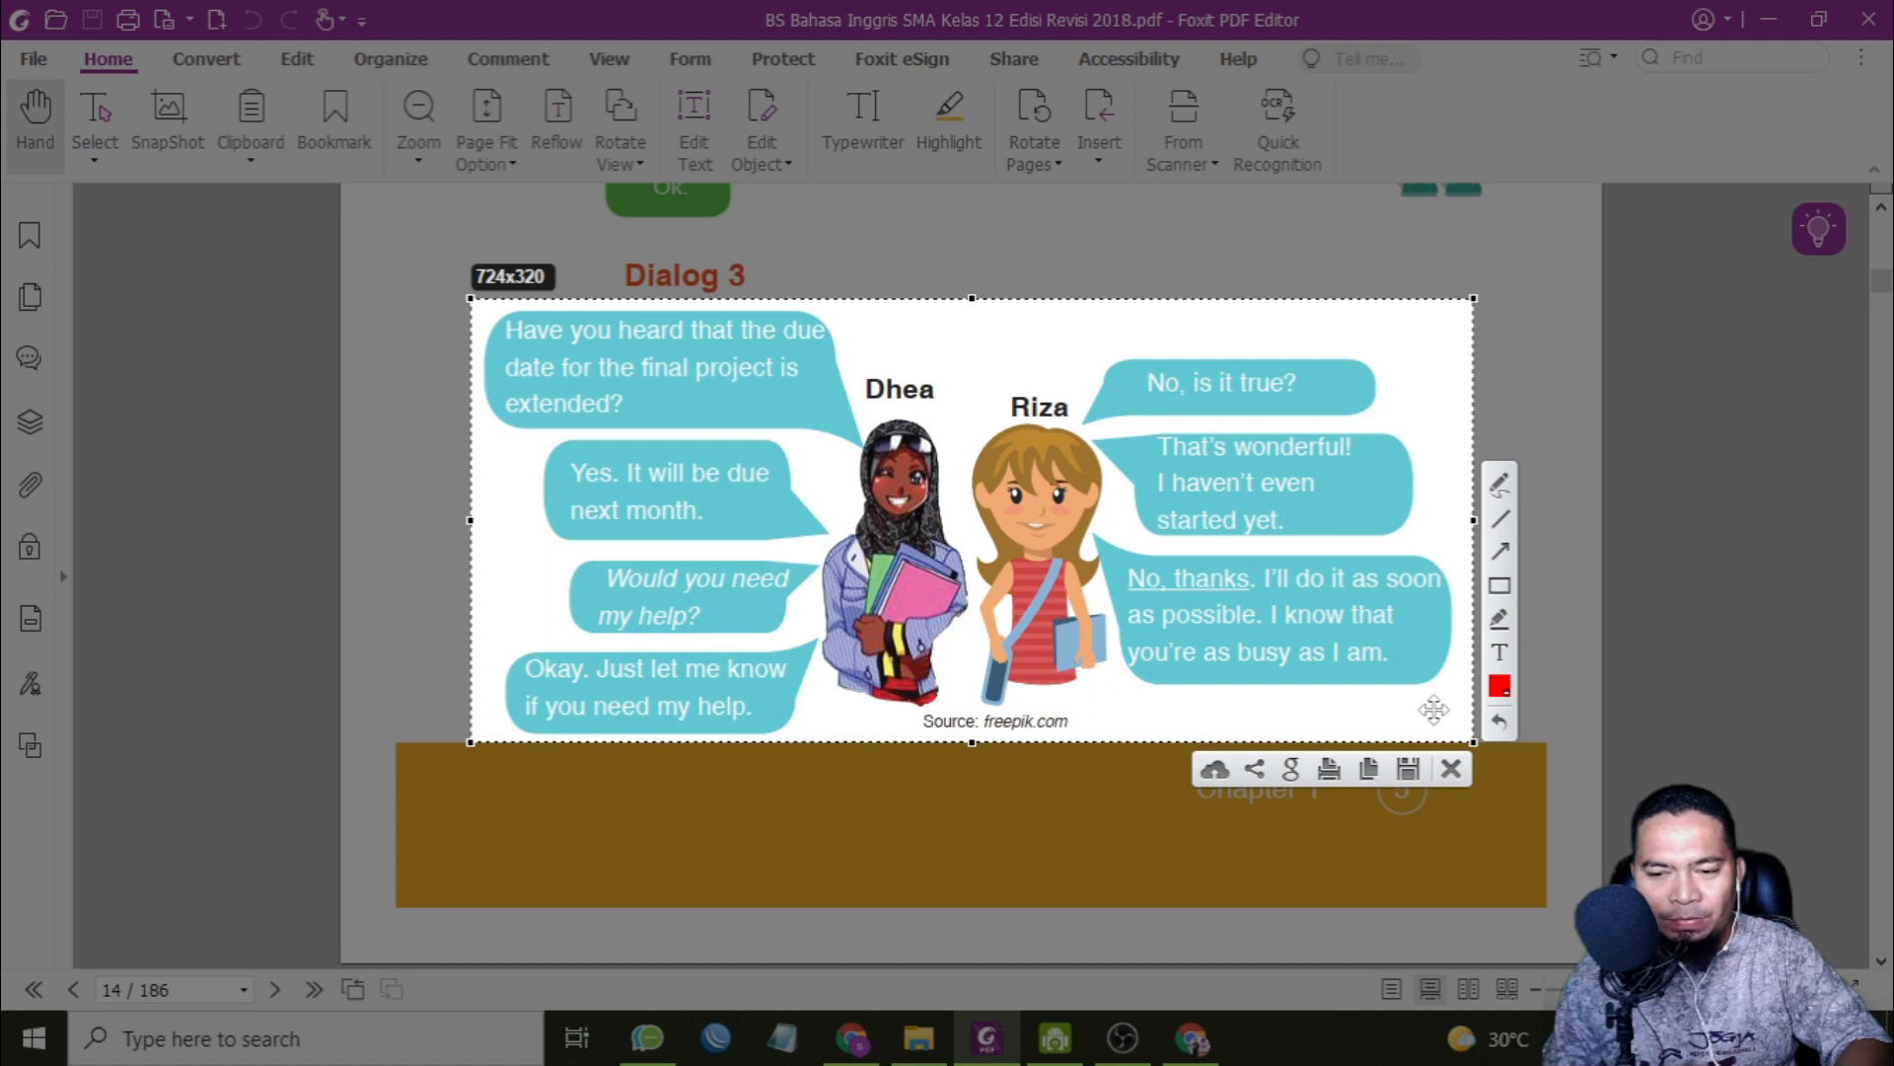
{"action": "key", "text": "ctrl+c"}
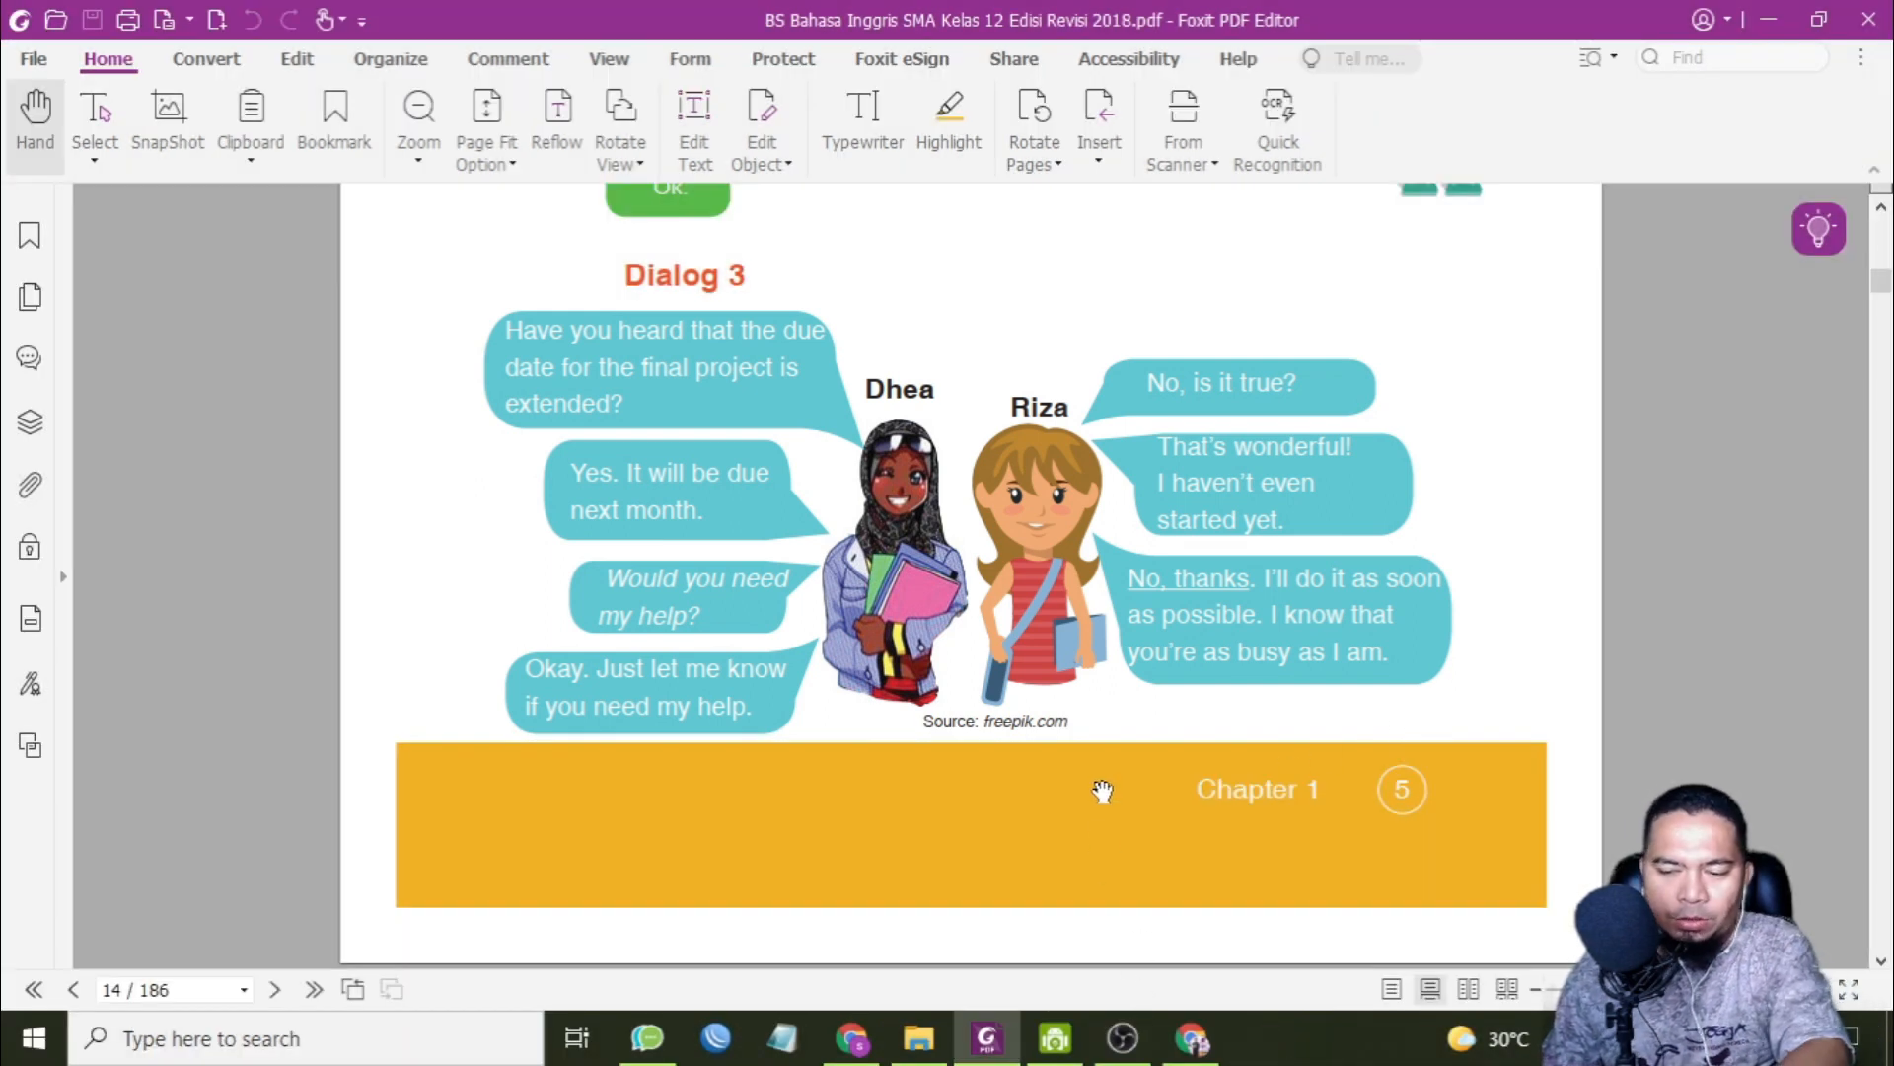
- Capture the Dialog 3 conversation between the two characters and save it as a PNG in Downloads
{"action": "key", "text": "Print"}
{"action": "left_click_drag", "start_coordinate": [442, 281], "coordinate": [1490, 743]}
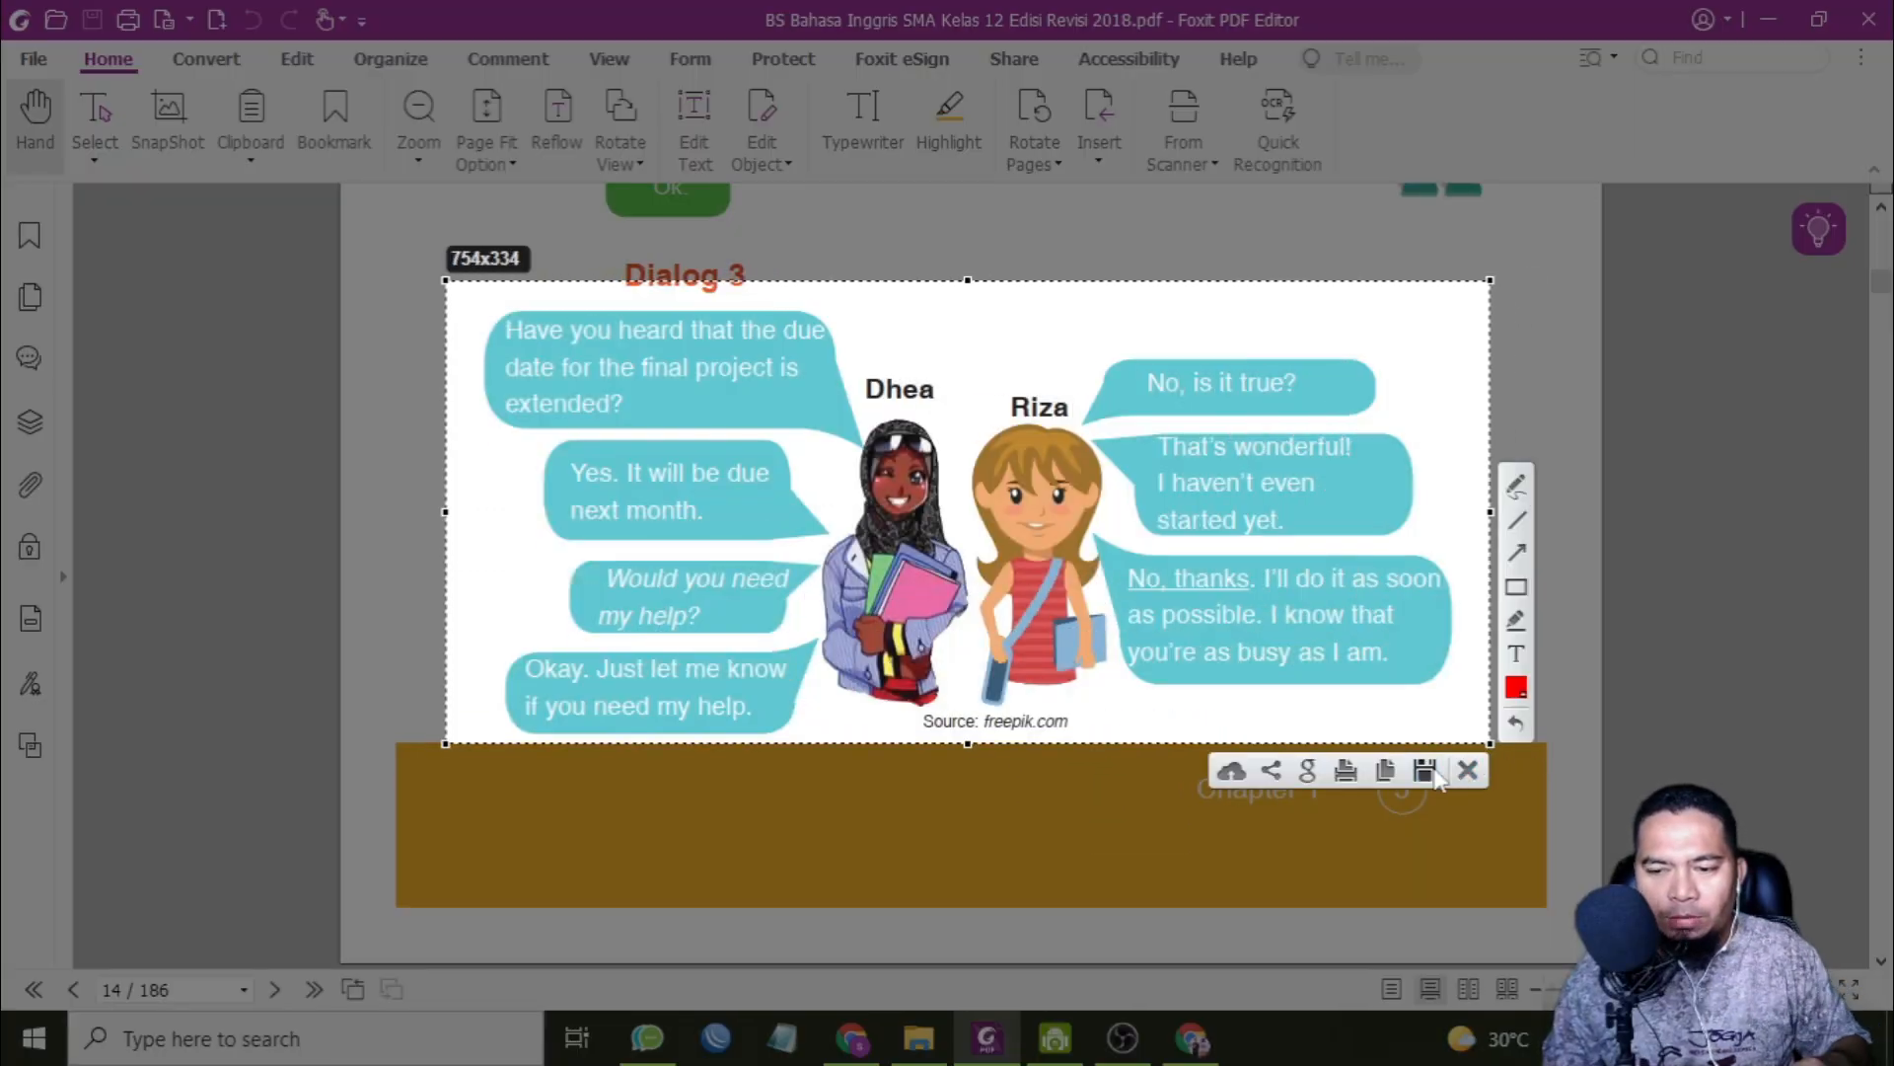
{"action": "left_click", "coordinate": [1425, 769]}
{"action": "left_click", "coordinate": [984, 684]}
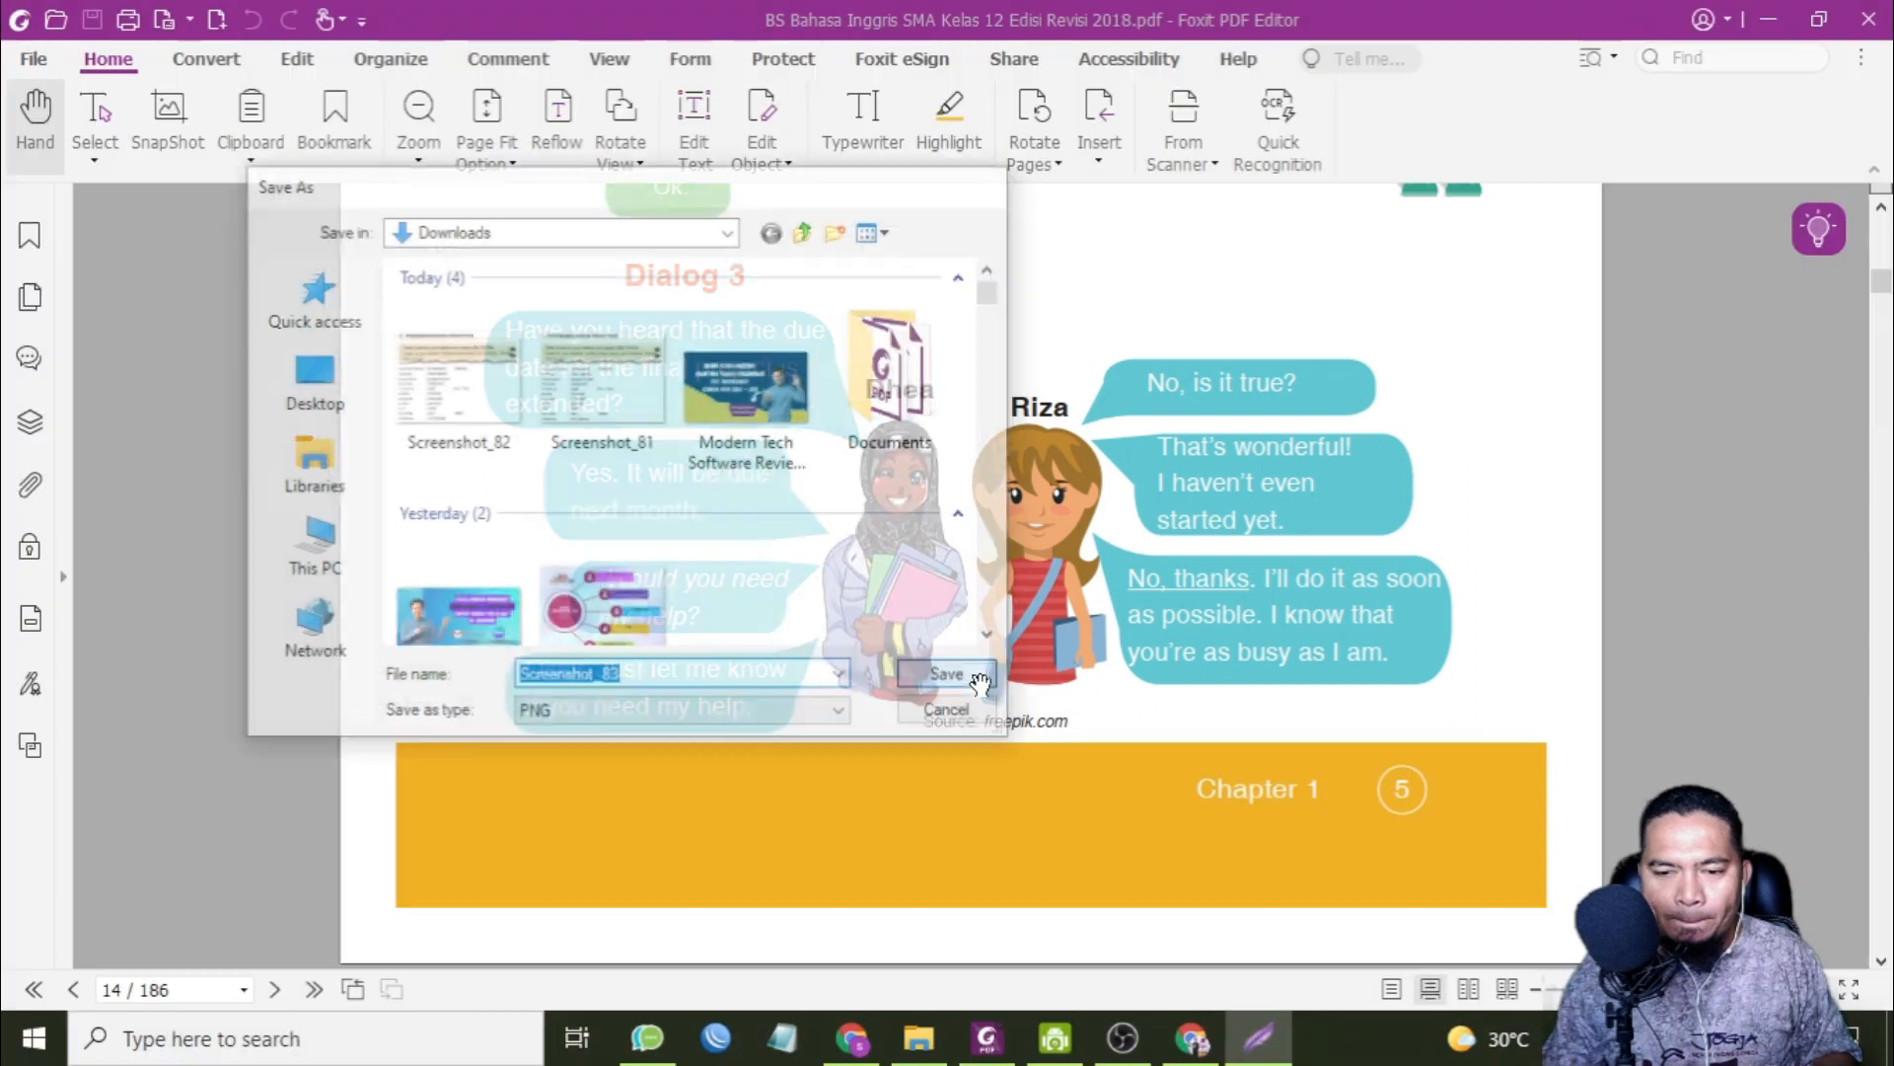
- Switch to Quizizz in the browser and insert Screenshot_83 from Downloads as the Video Response question's image
{"action": "left_click", "coordinate": [1192, 1038]}
{"action": "left_click", "coordinate": [993, 480]}
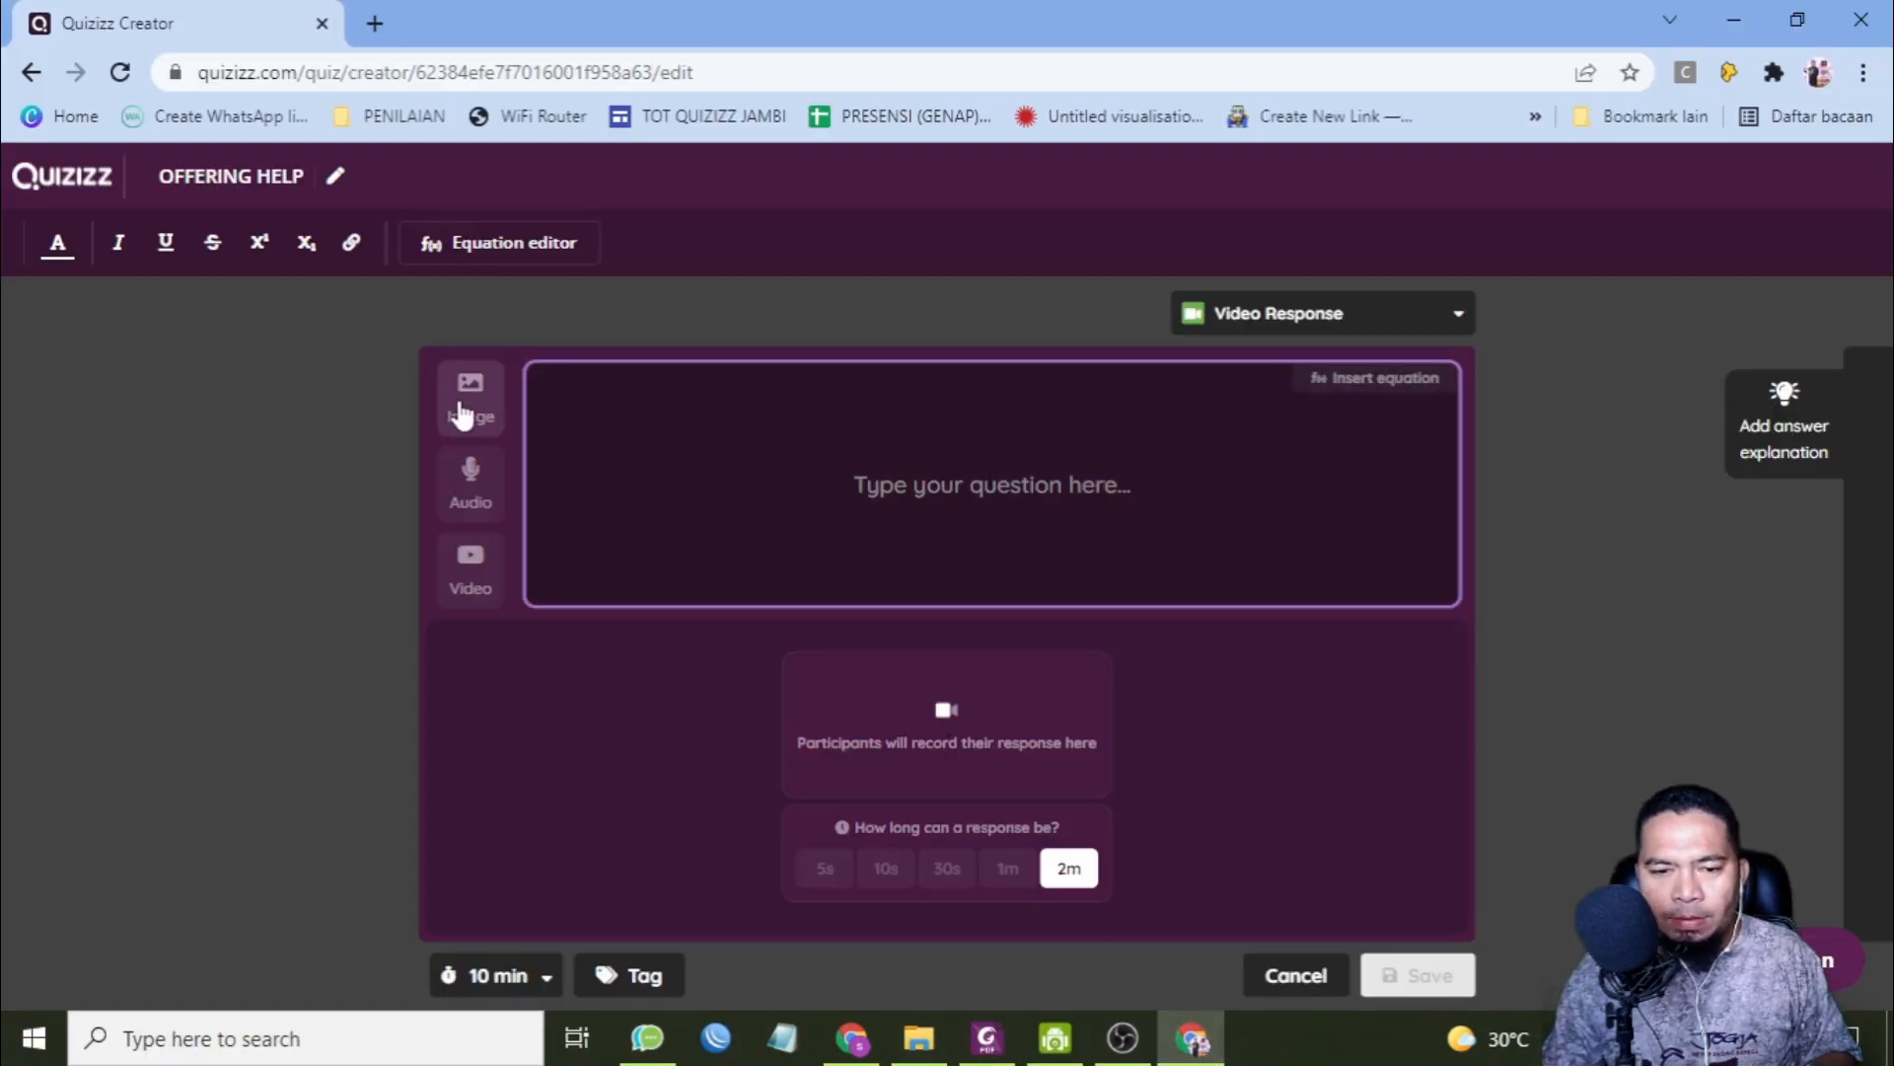
{"action": "left_click", "coordinate": [482, 410]}
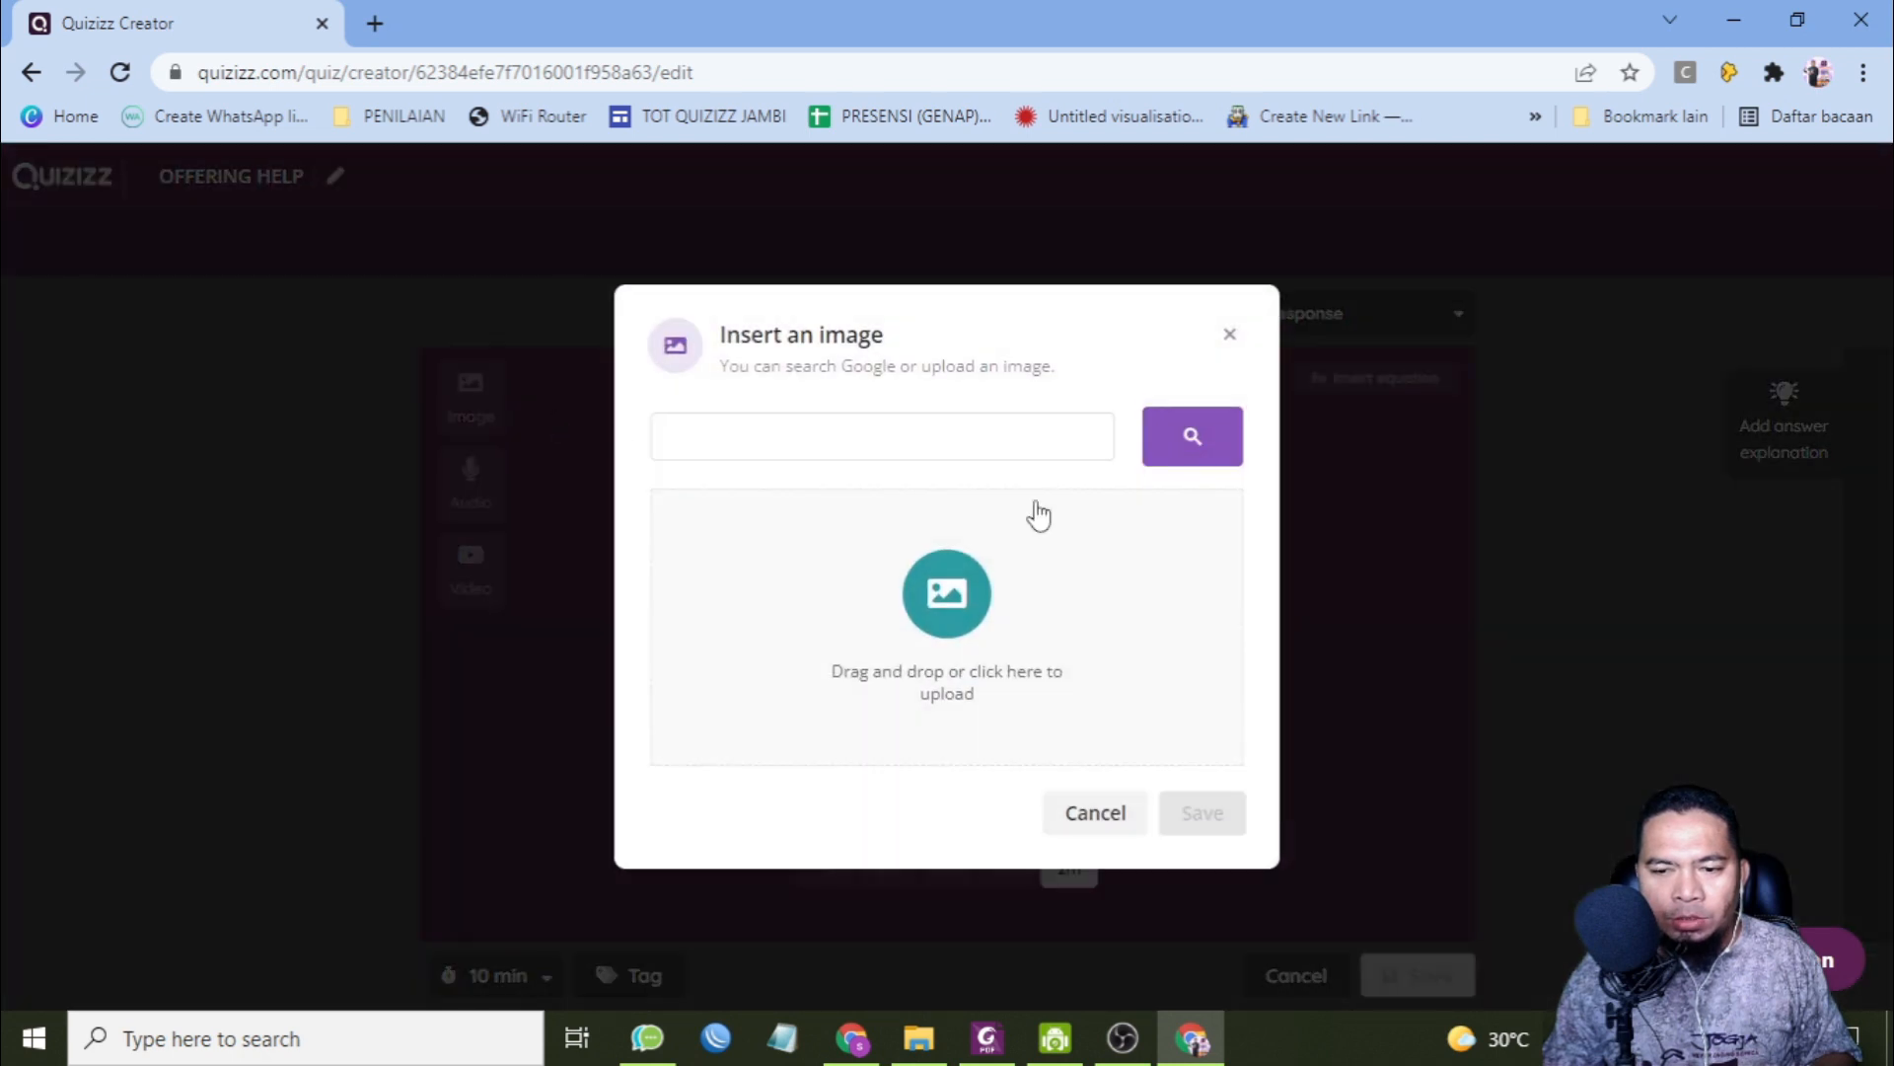
{"action": "left_click", "coordinate": [949, 627]}
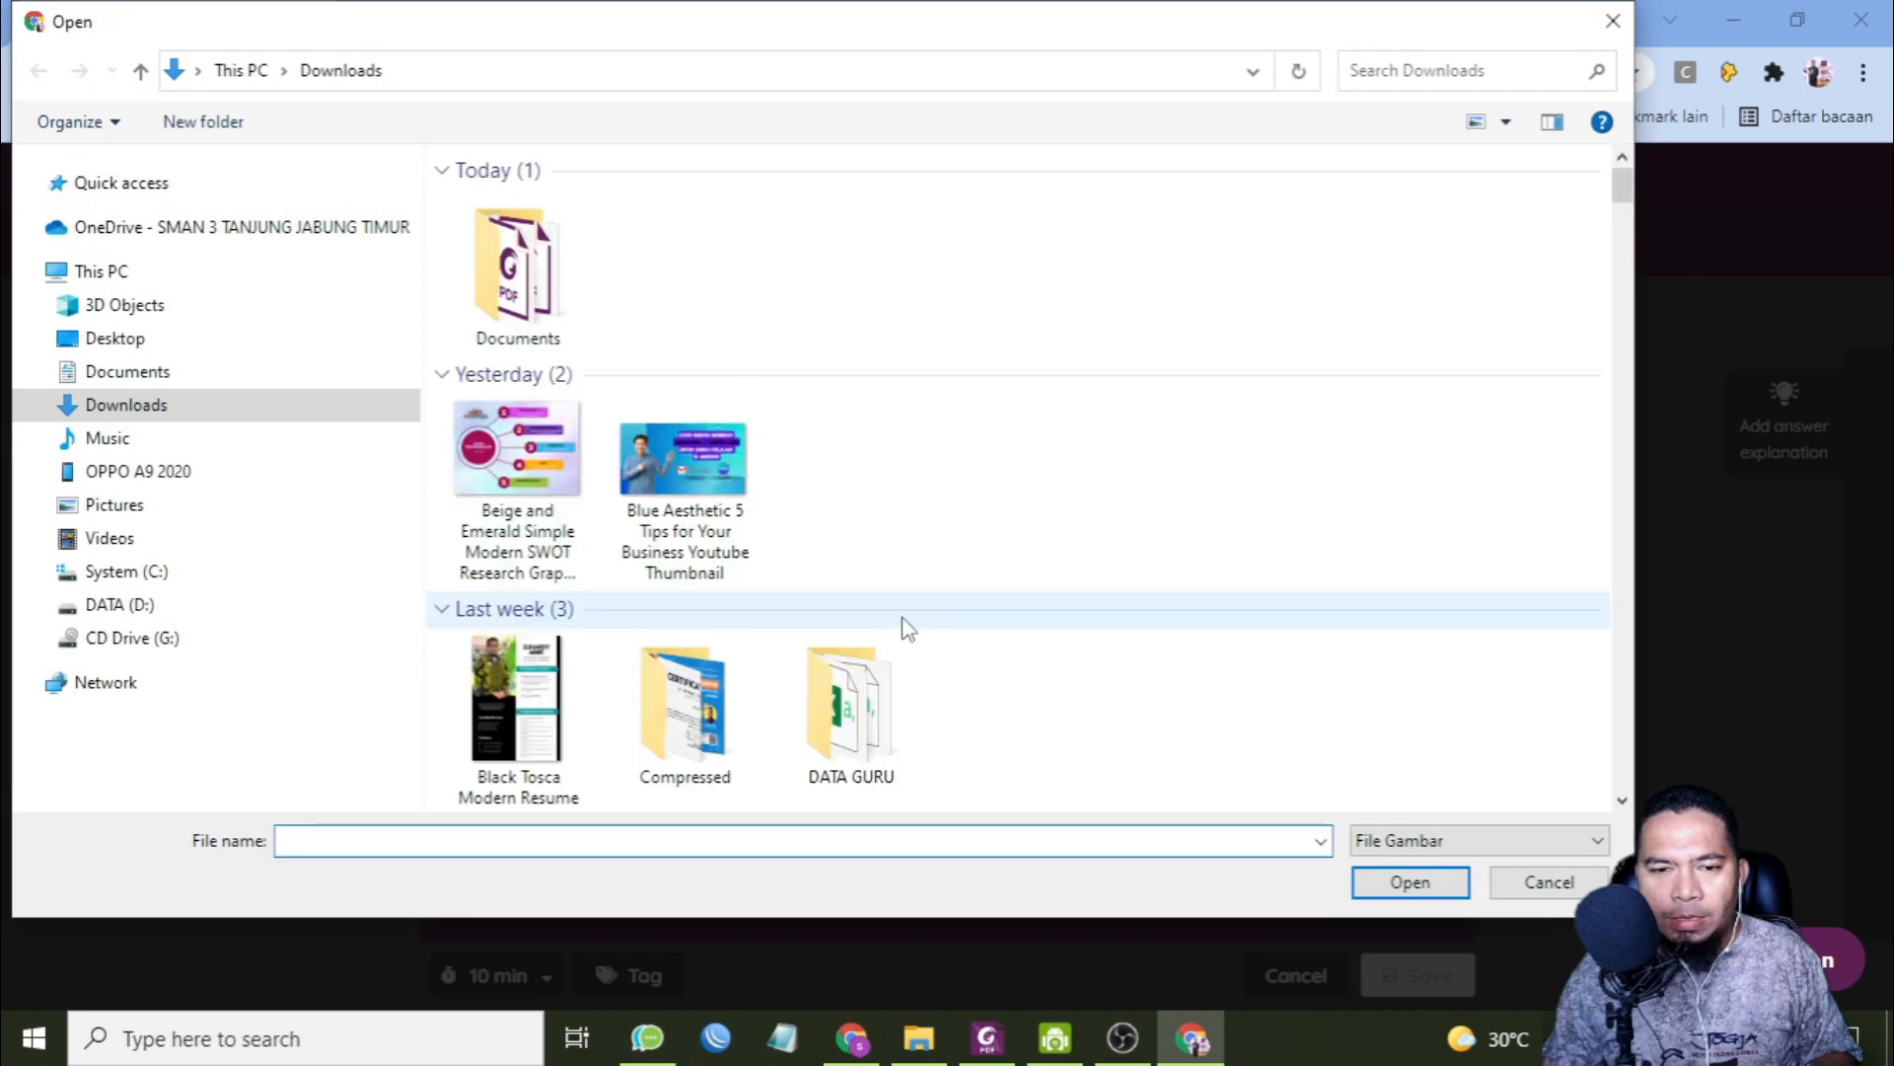
{"action": "double_click", "coordinate": [517, 339]}
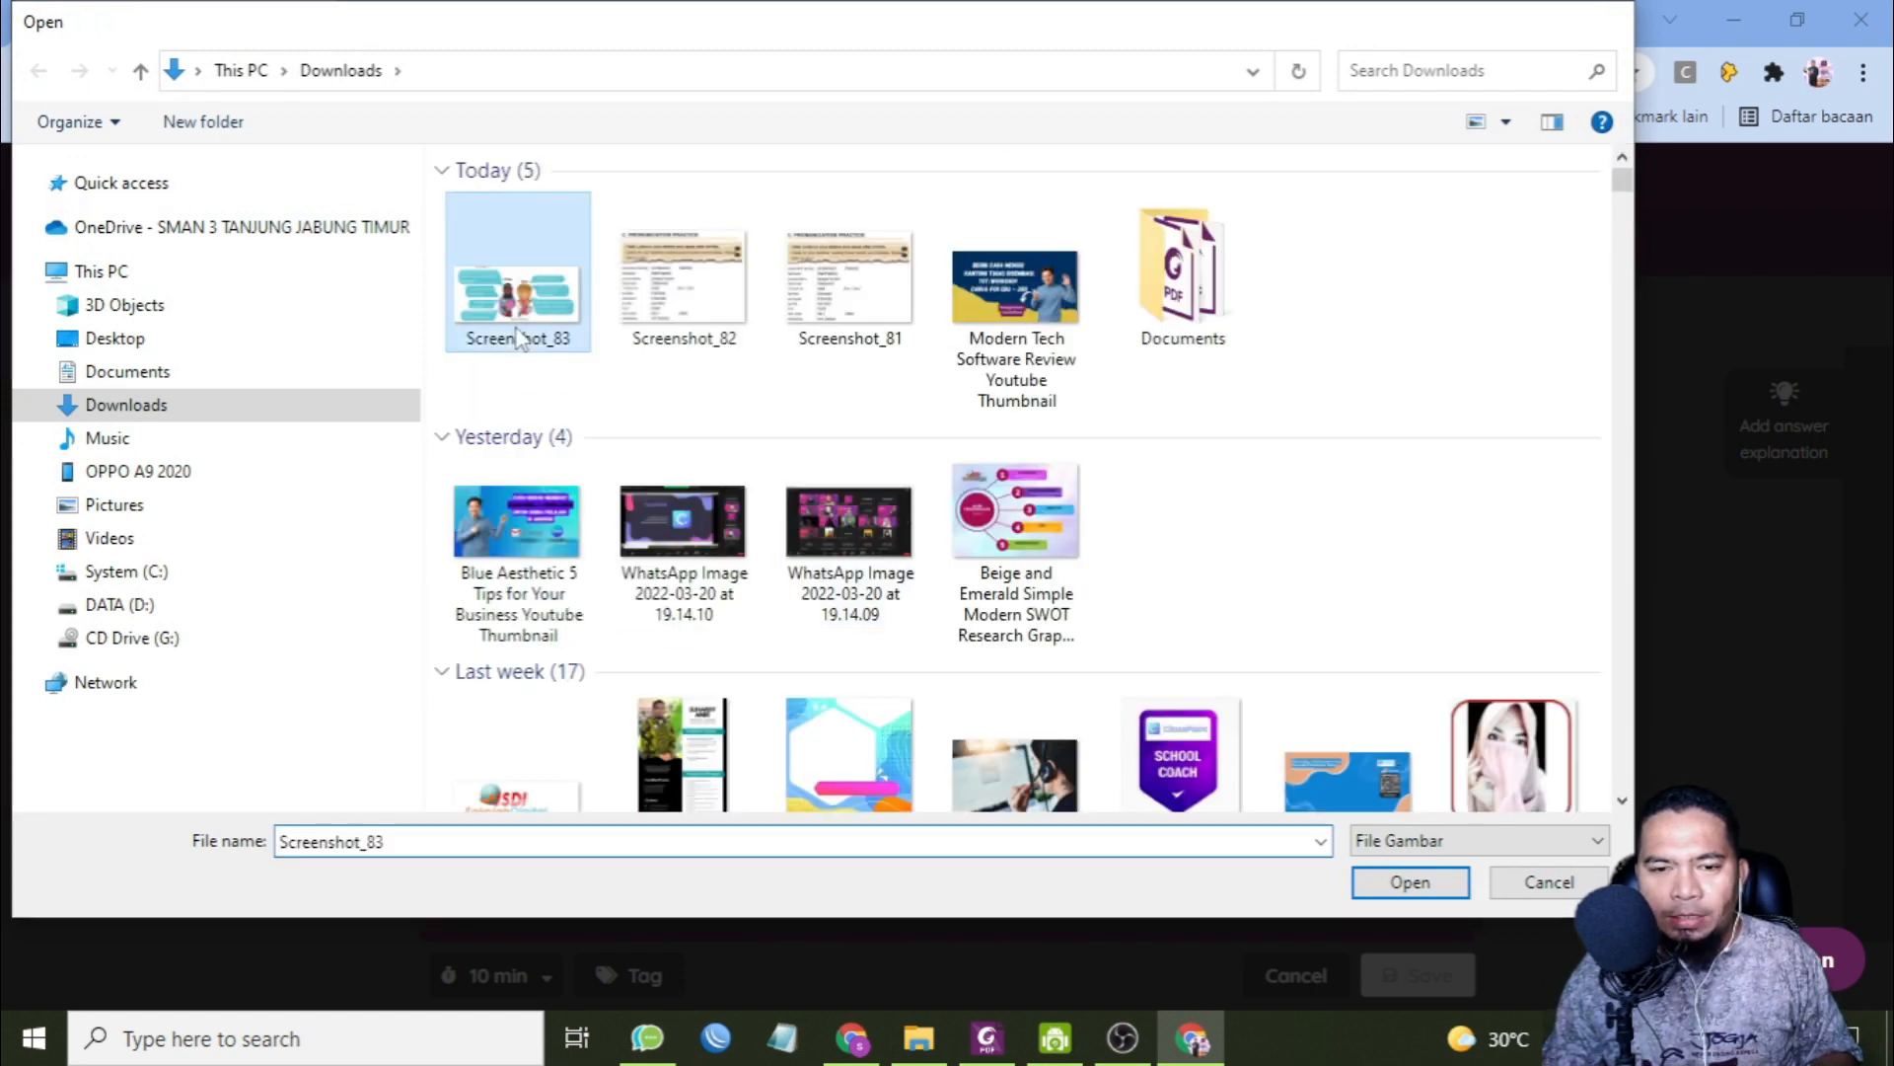
{"action": "left_click", "coordinate": [1218, 826]}
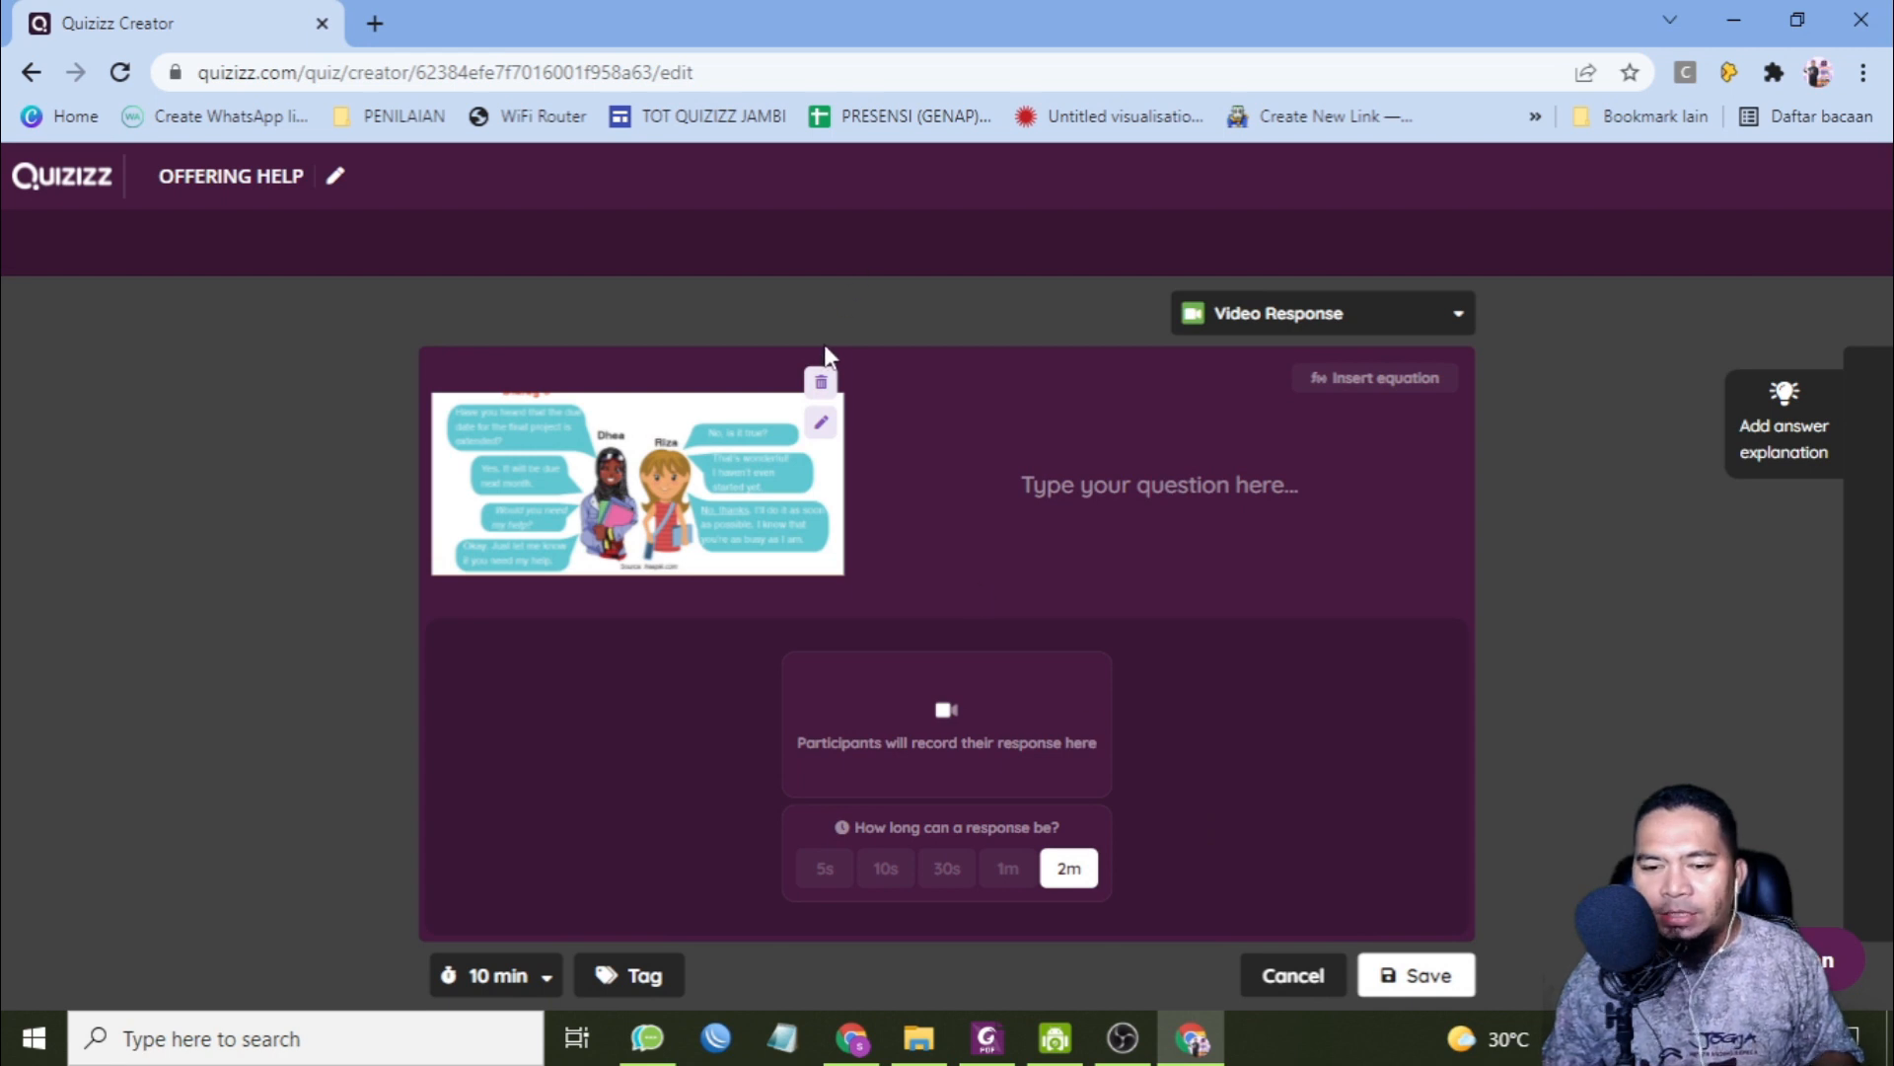
- Remove the dialogue image from the Video Response question and upload Screenshot_83 from Downloads again
{"action": "left_click", "coordinate": [821, 384]}
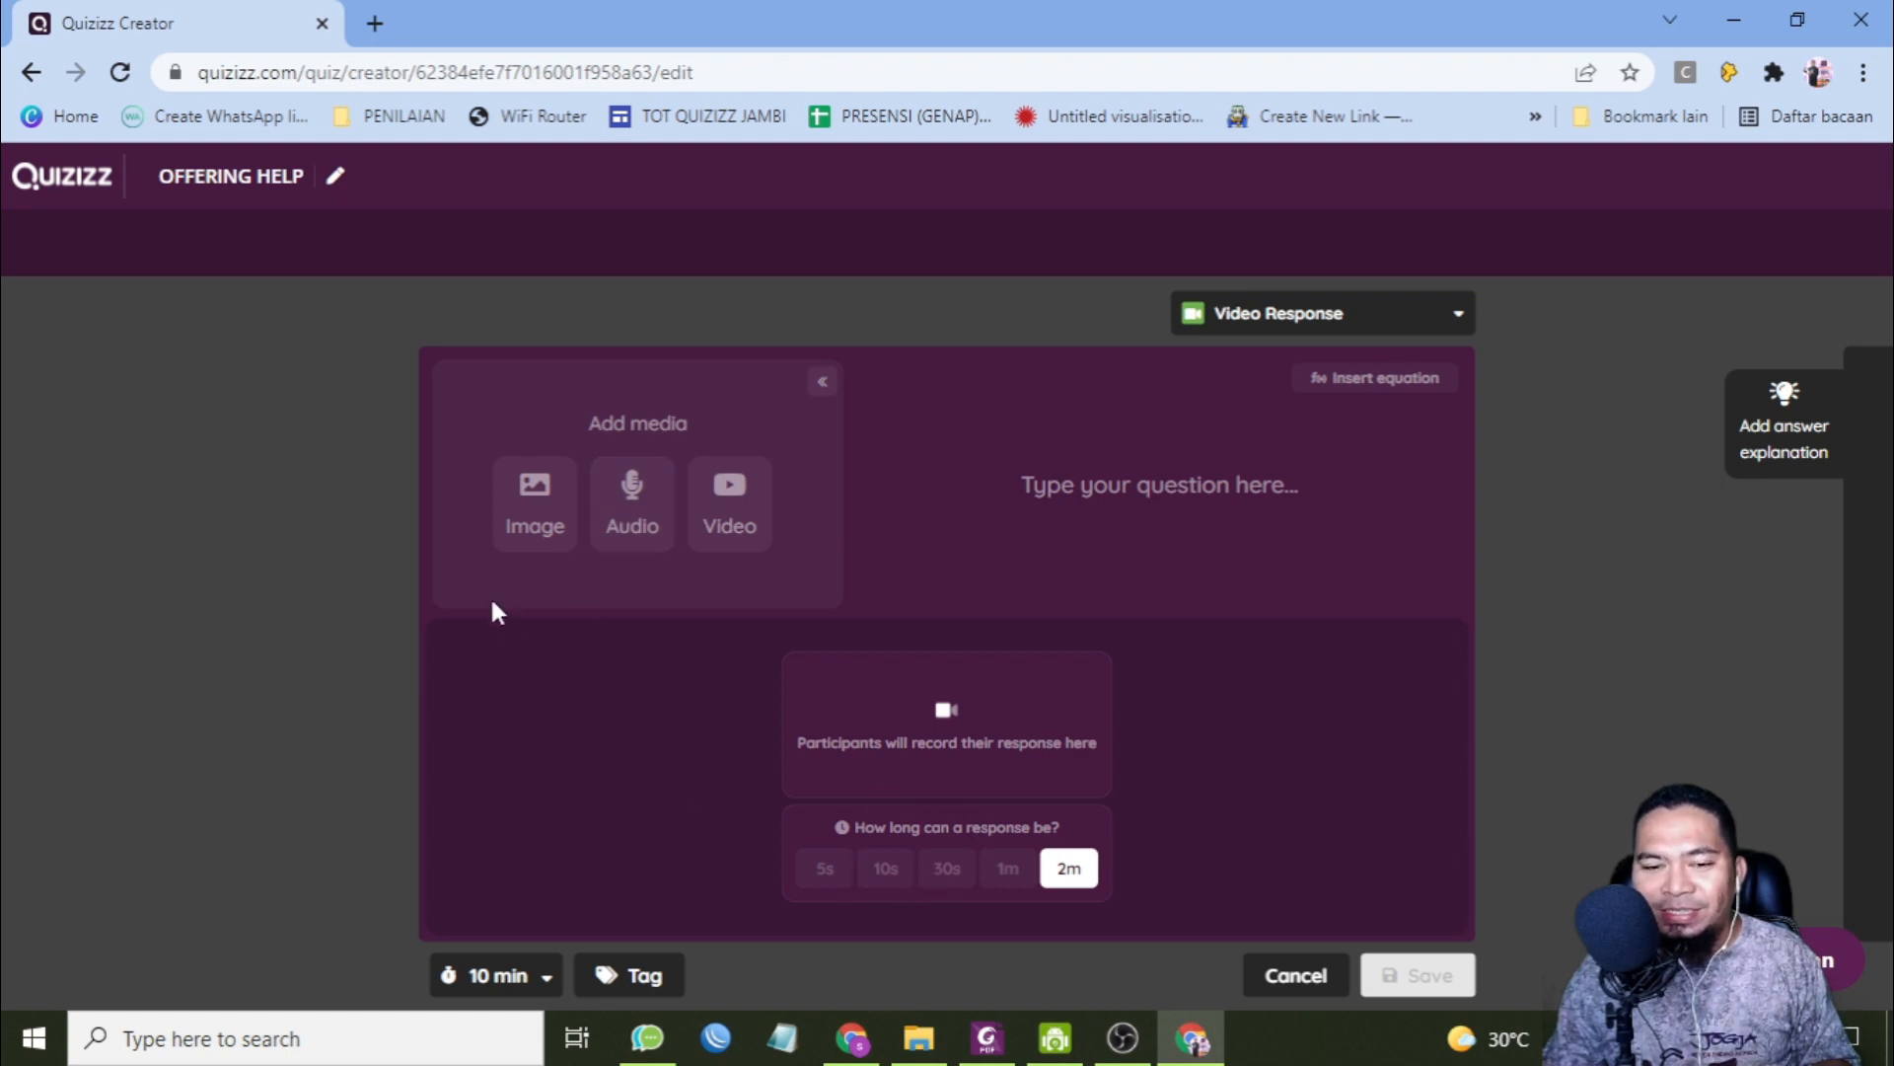
{"action": "left_click", "coordinate": [507, 516]}
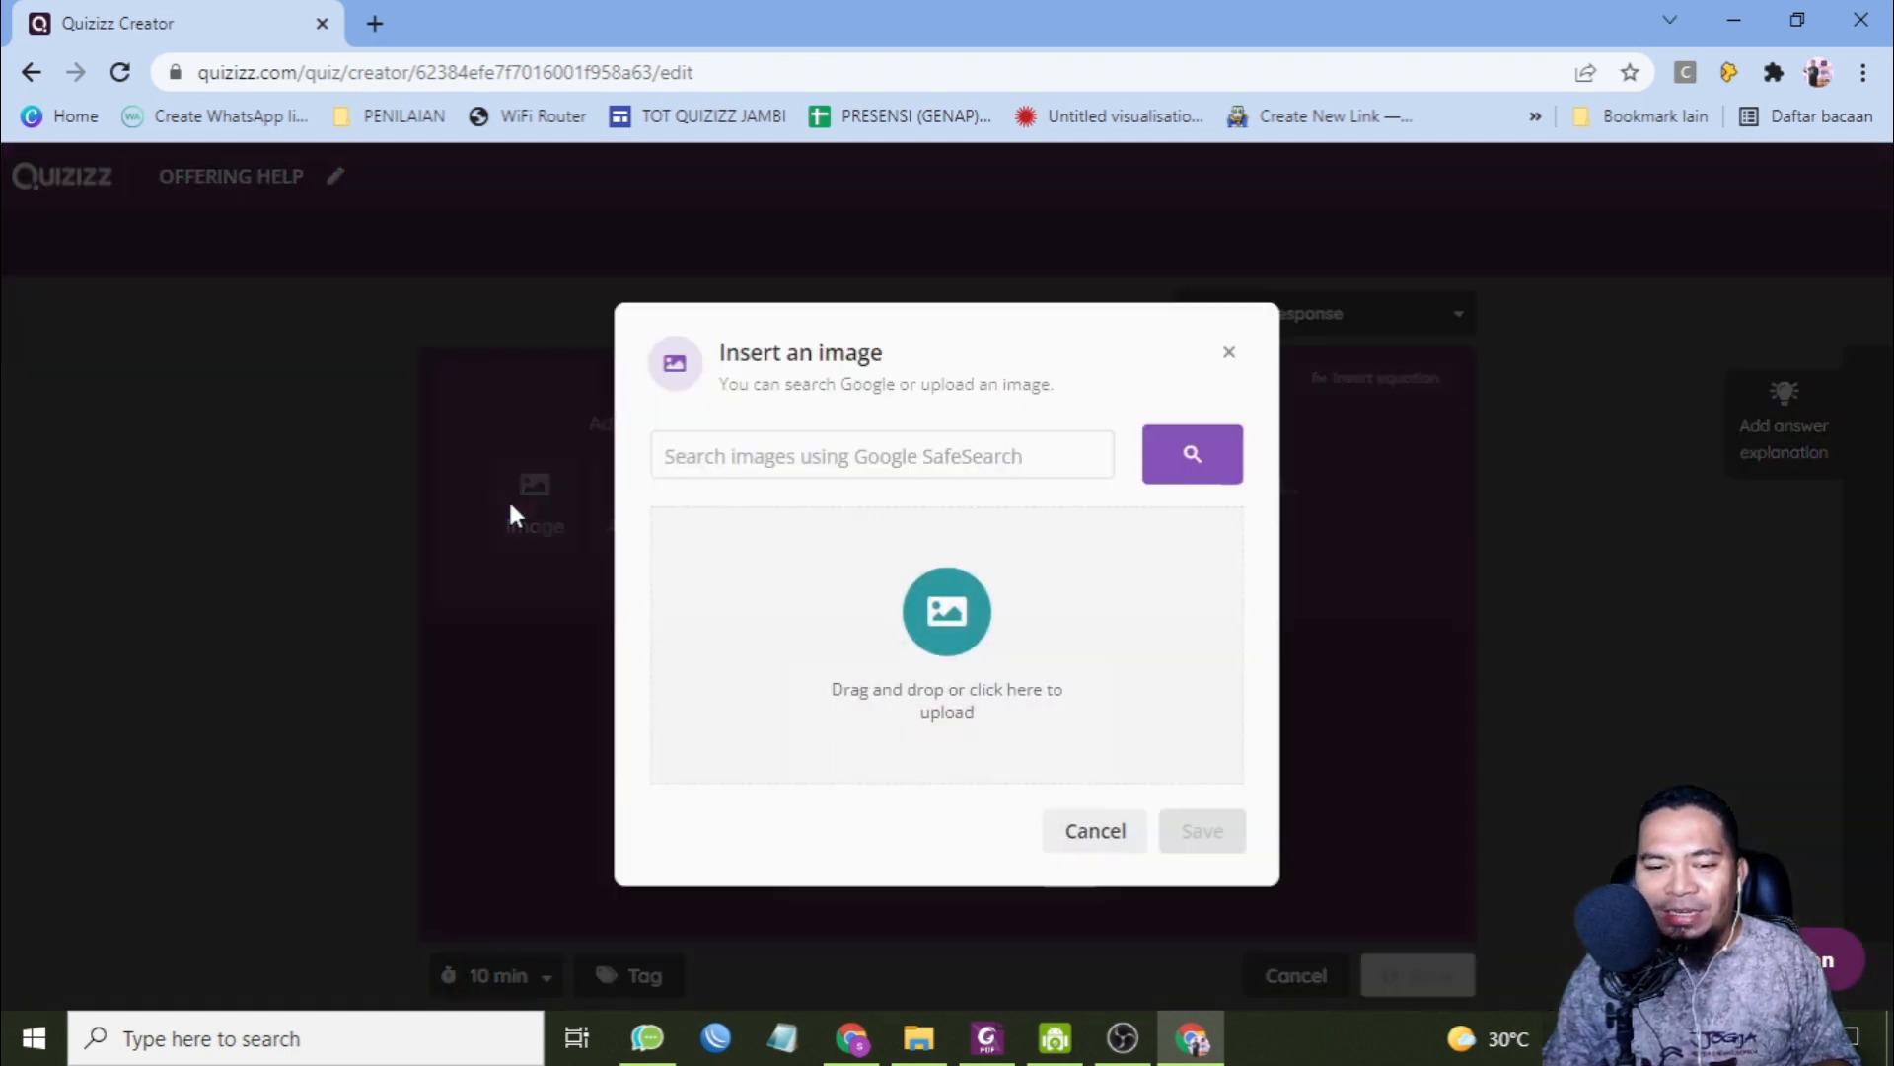
{"action": "left_click", "coordinate": [900, 603]}
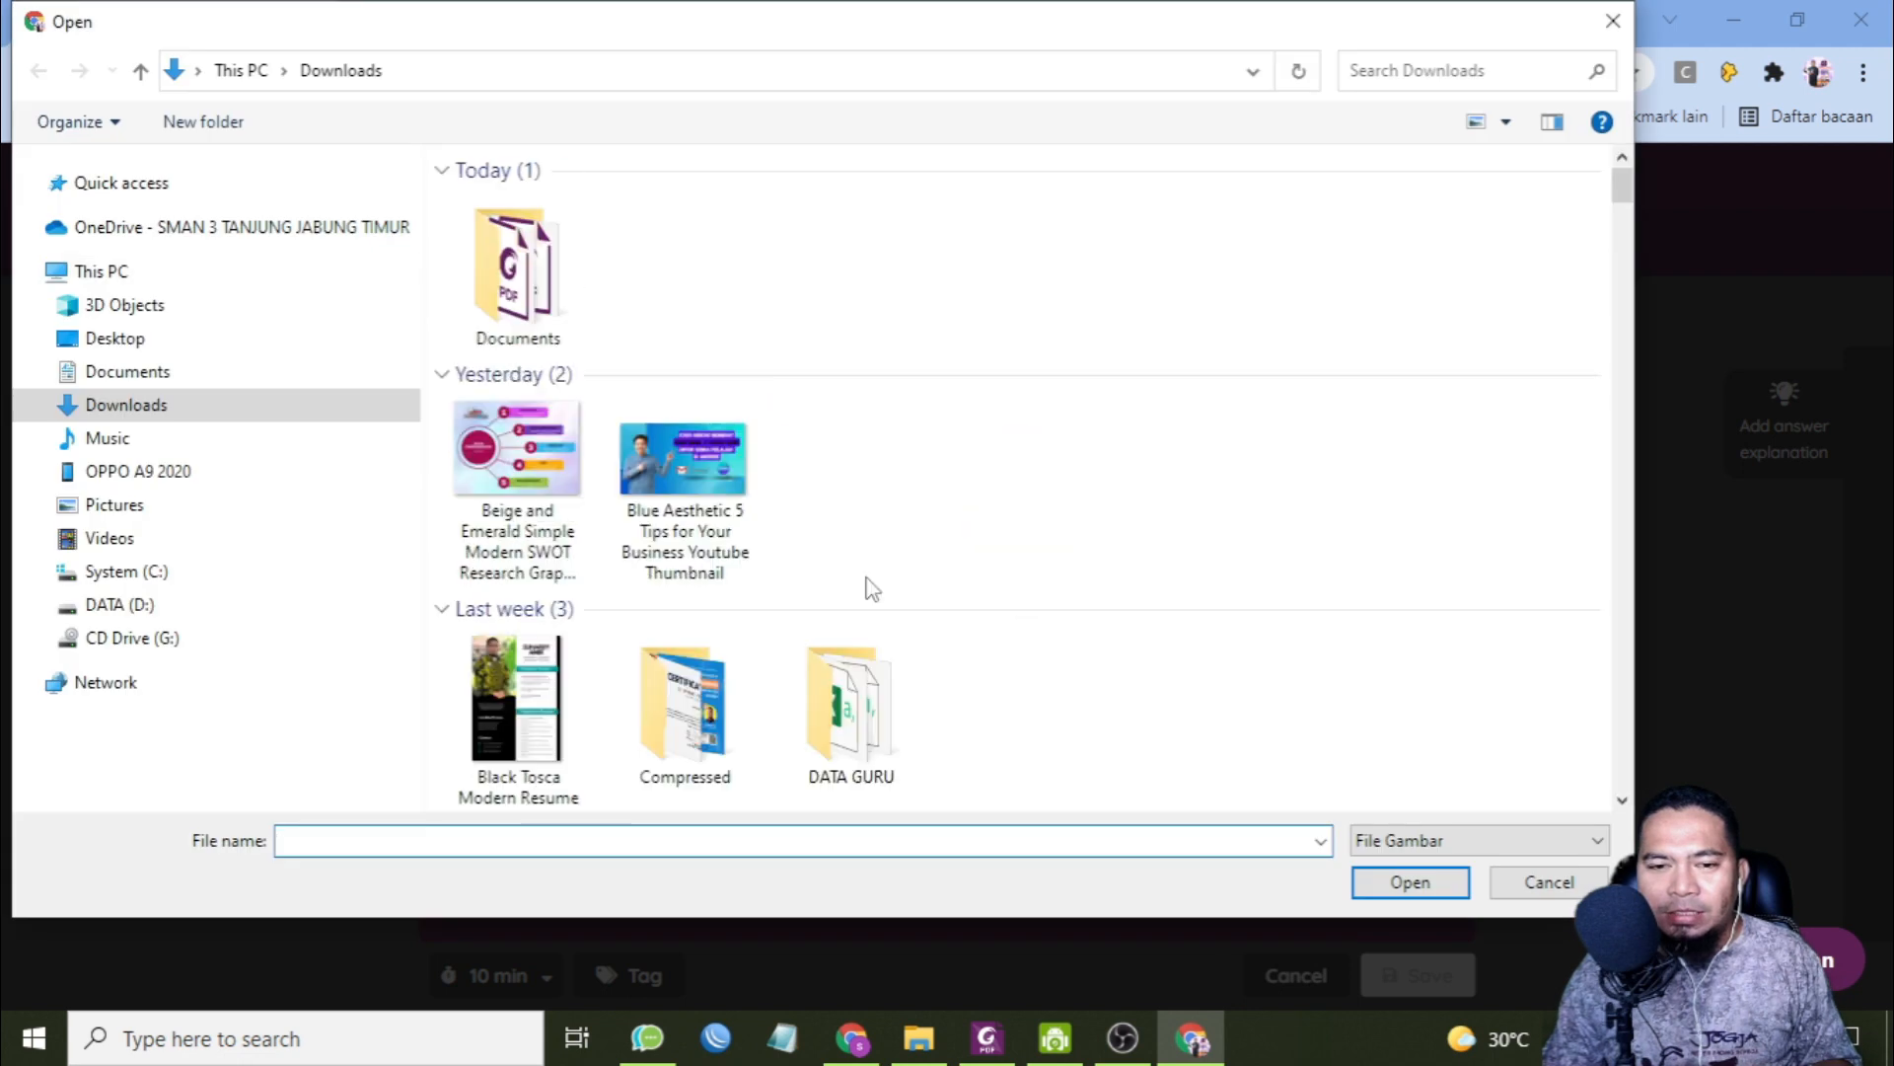
{"action": "double_click", "coordinate": [512, 329]}
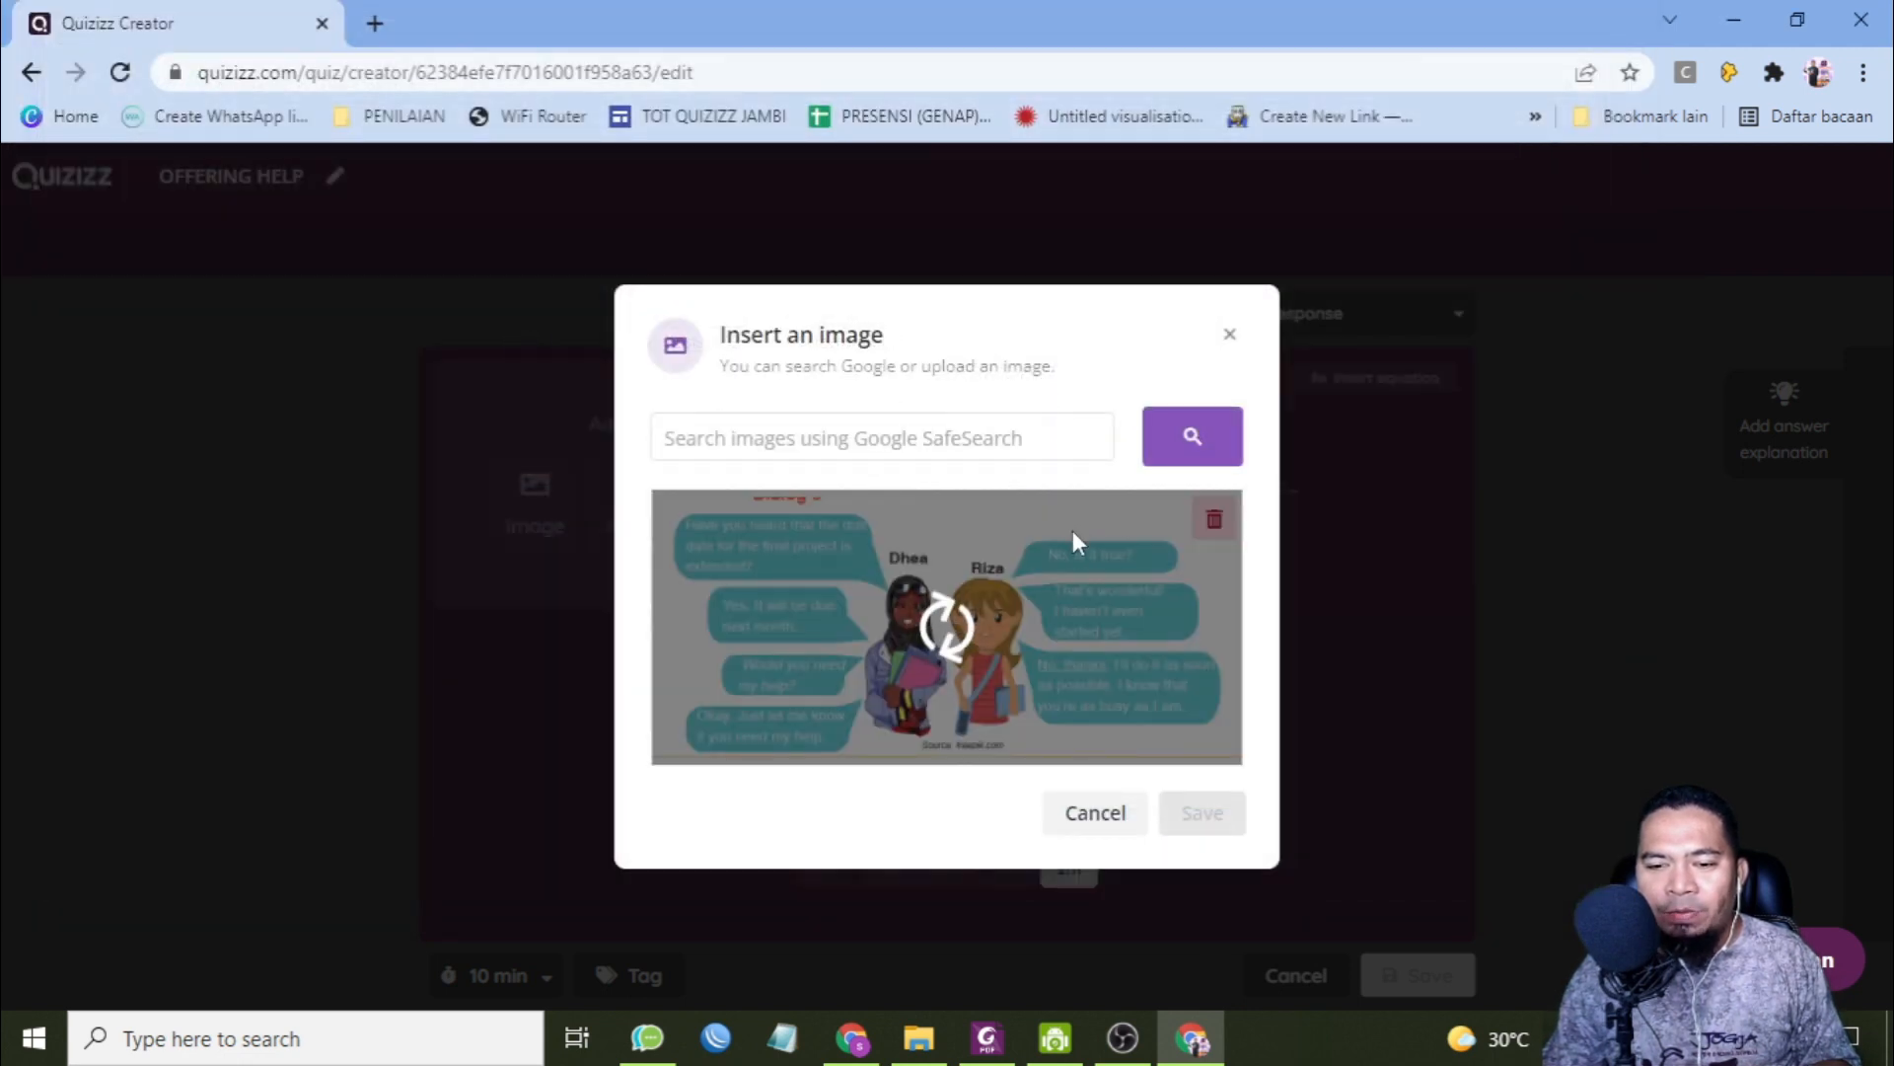
{"action": "left_click", "coordinate": [1200, 819]}
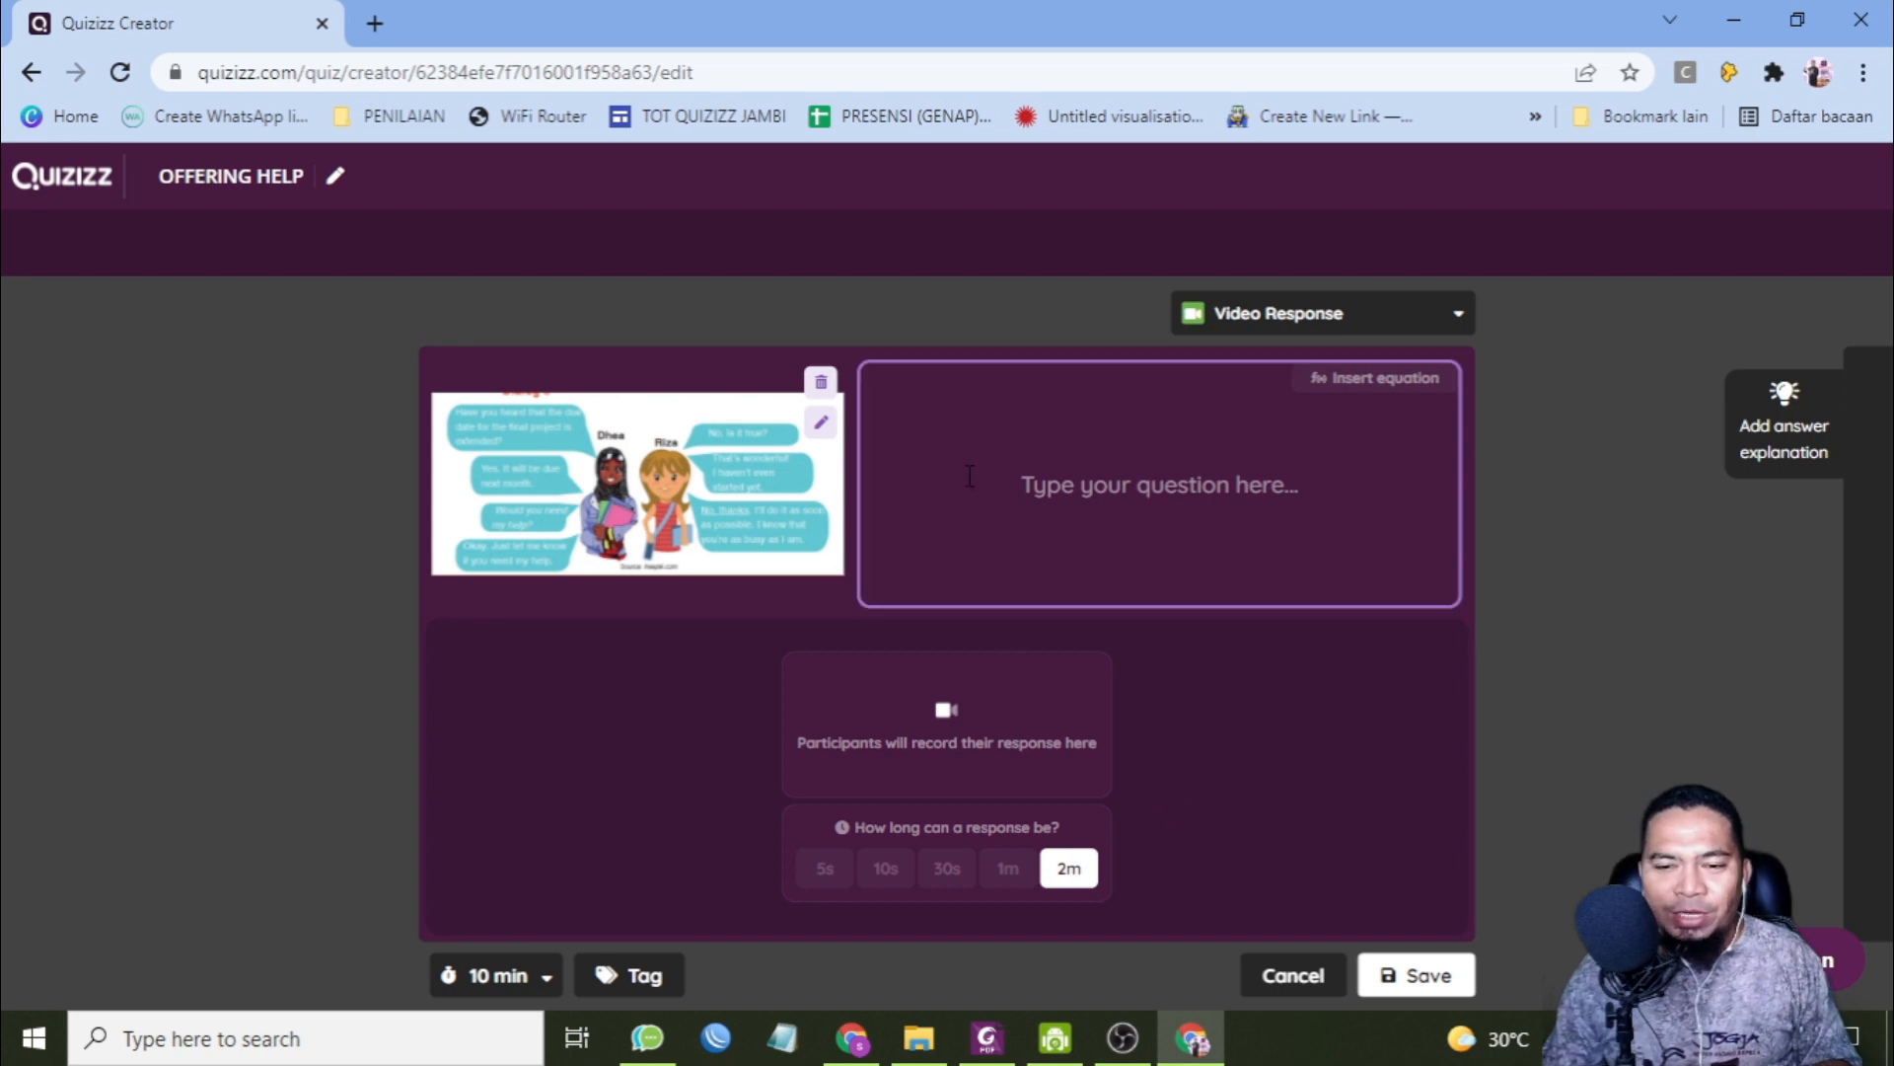
- Paste the question text, complete it as "please practice this dialogue with your classmate !", and save the question
{"action": "left_click", "coordinate": [1159, 464]}
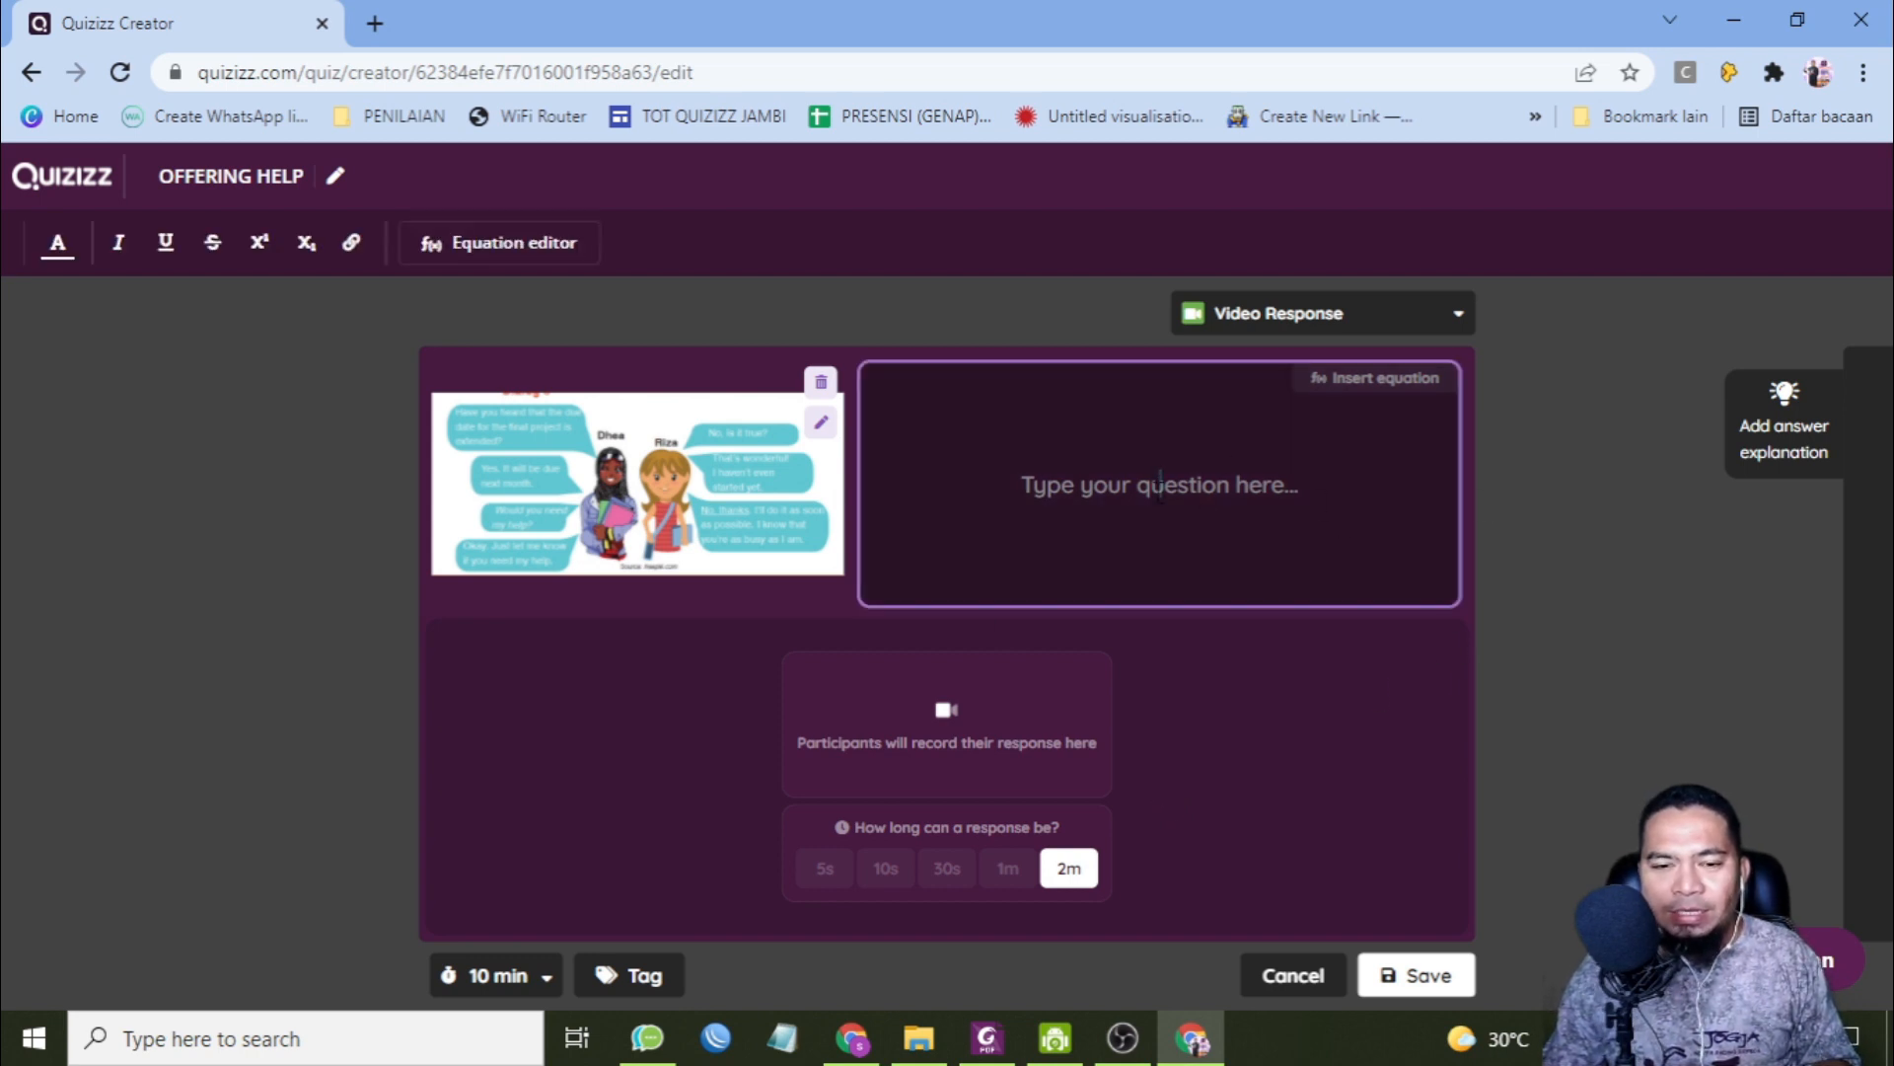
{"action": "right_click", "coordinate": [1166, 477]}
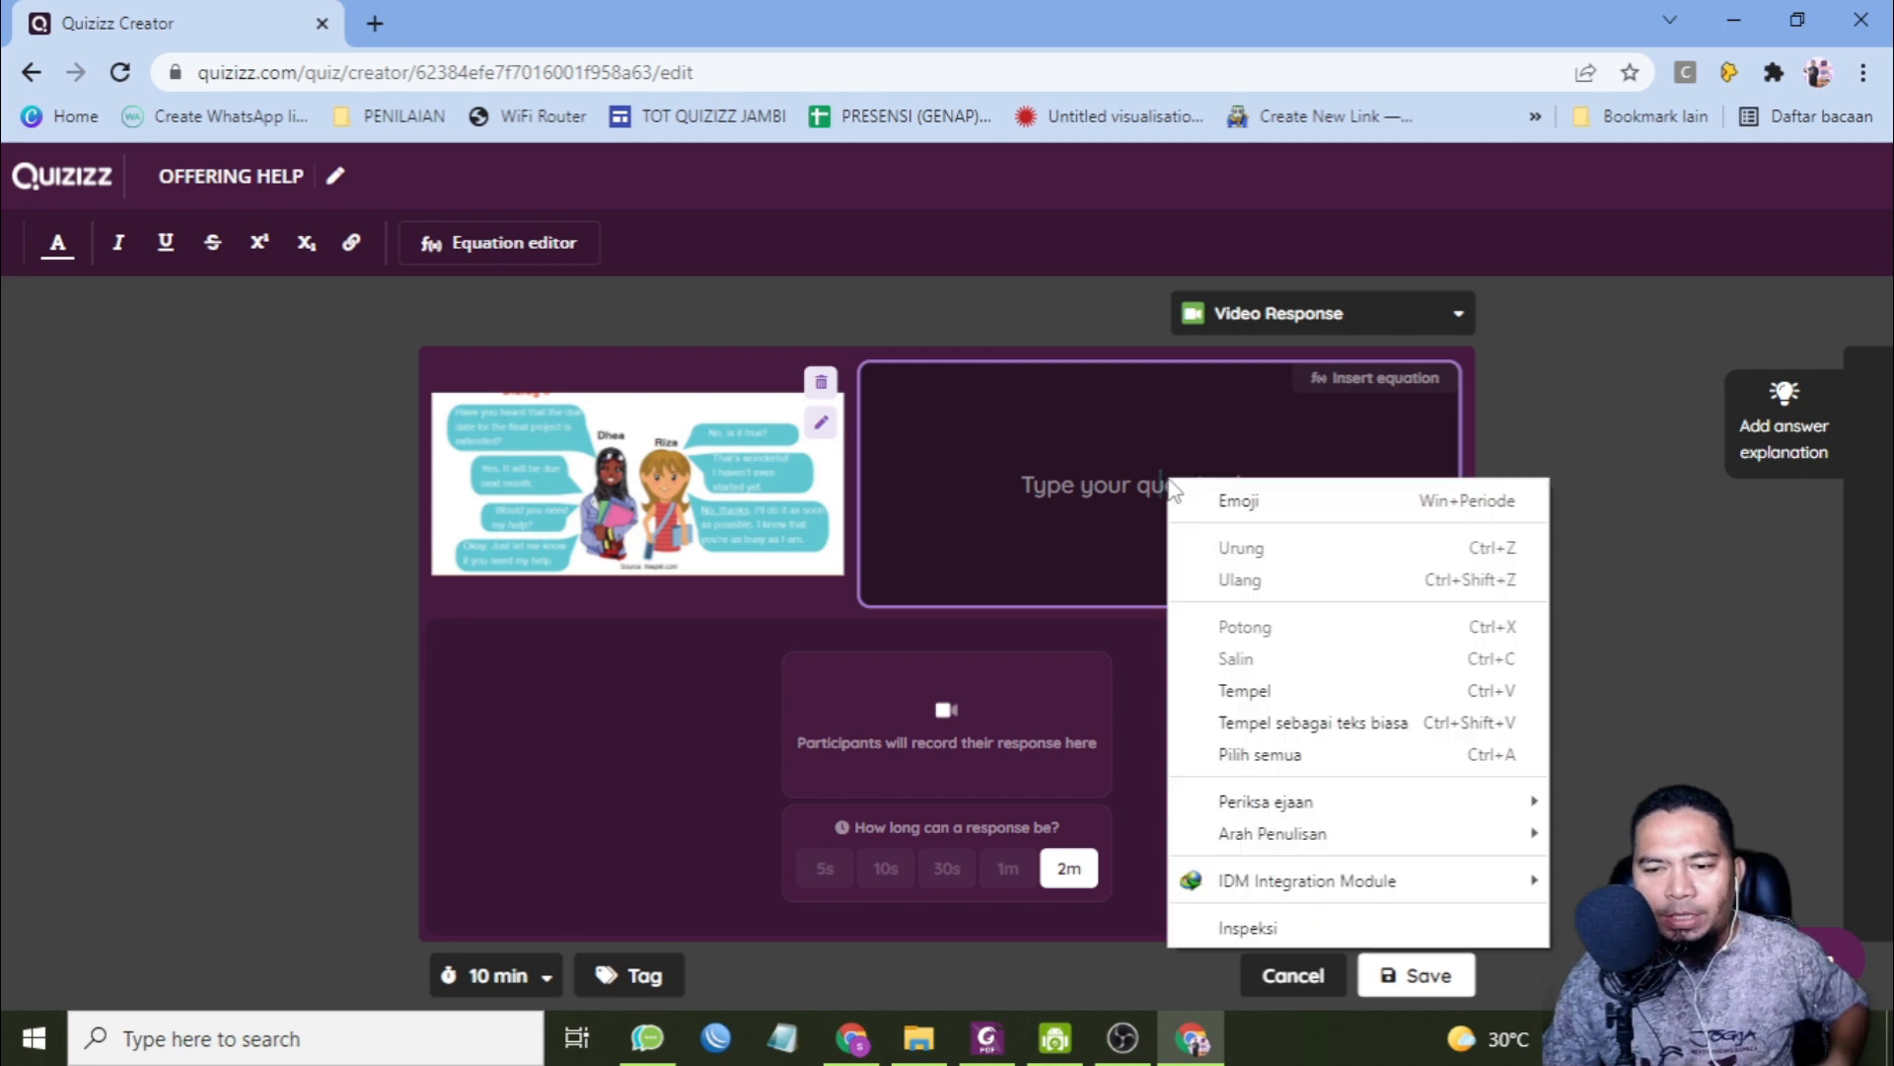
{"action": "left_click", "coordinate": [1239, 689]}
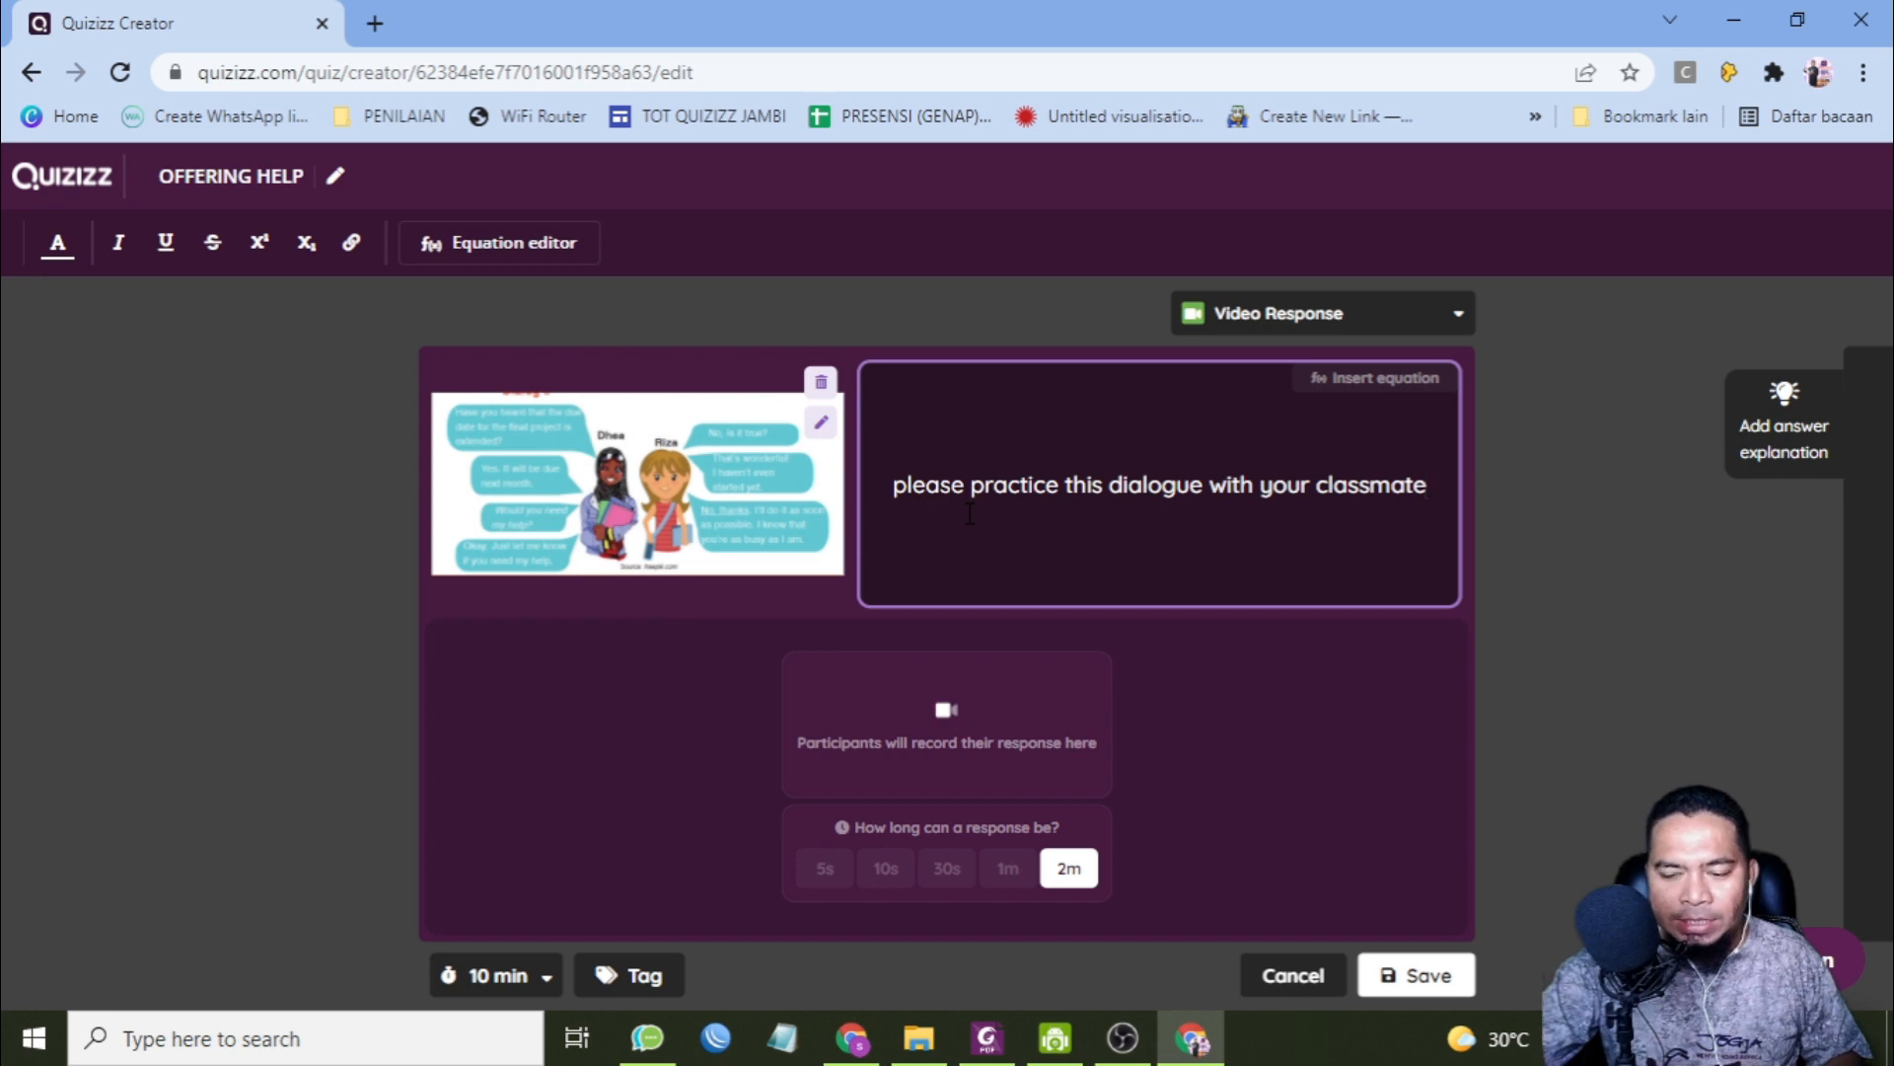
{"action": "type", "text": "!"}
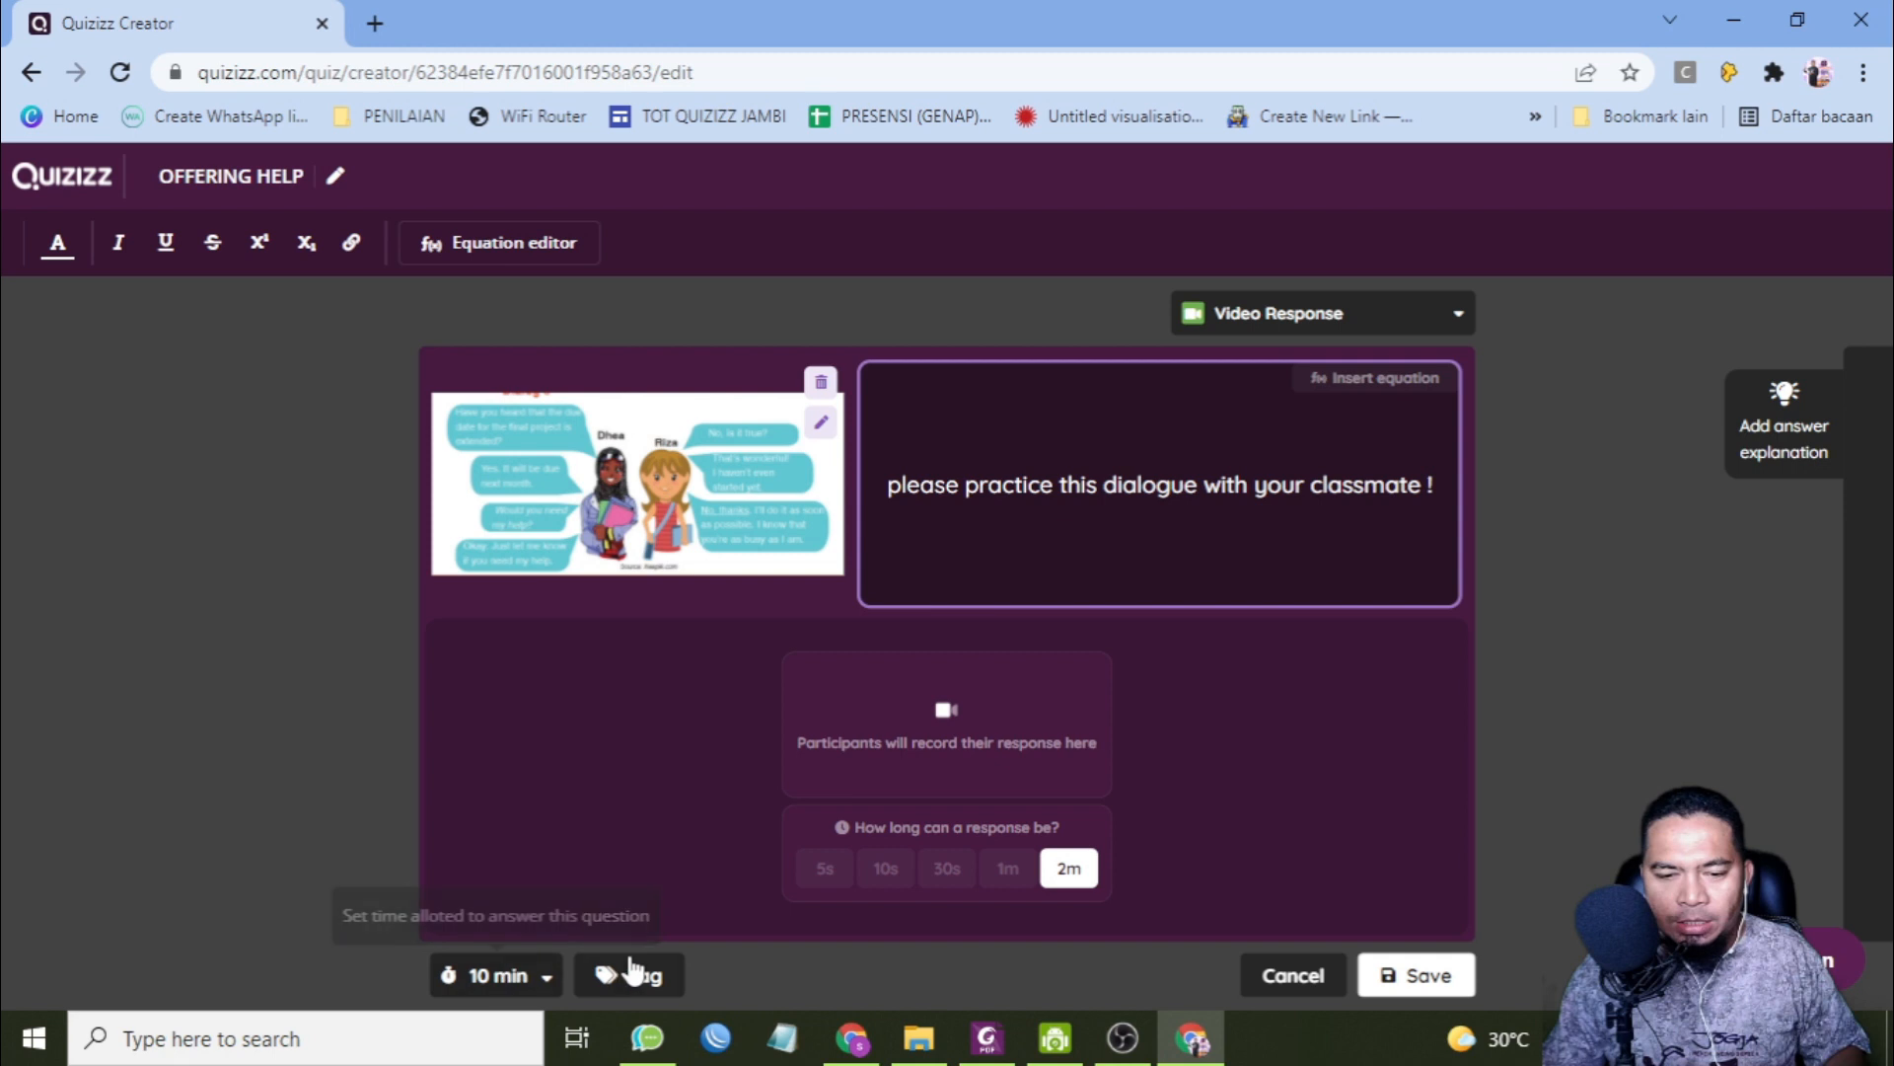
{"action": "left_click", "coordinate": [1426, 977]}
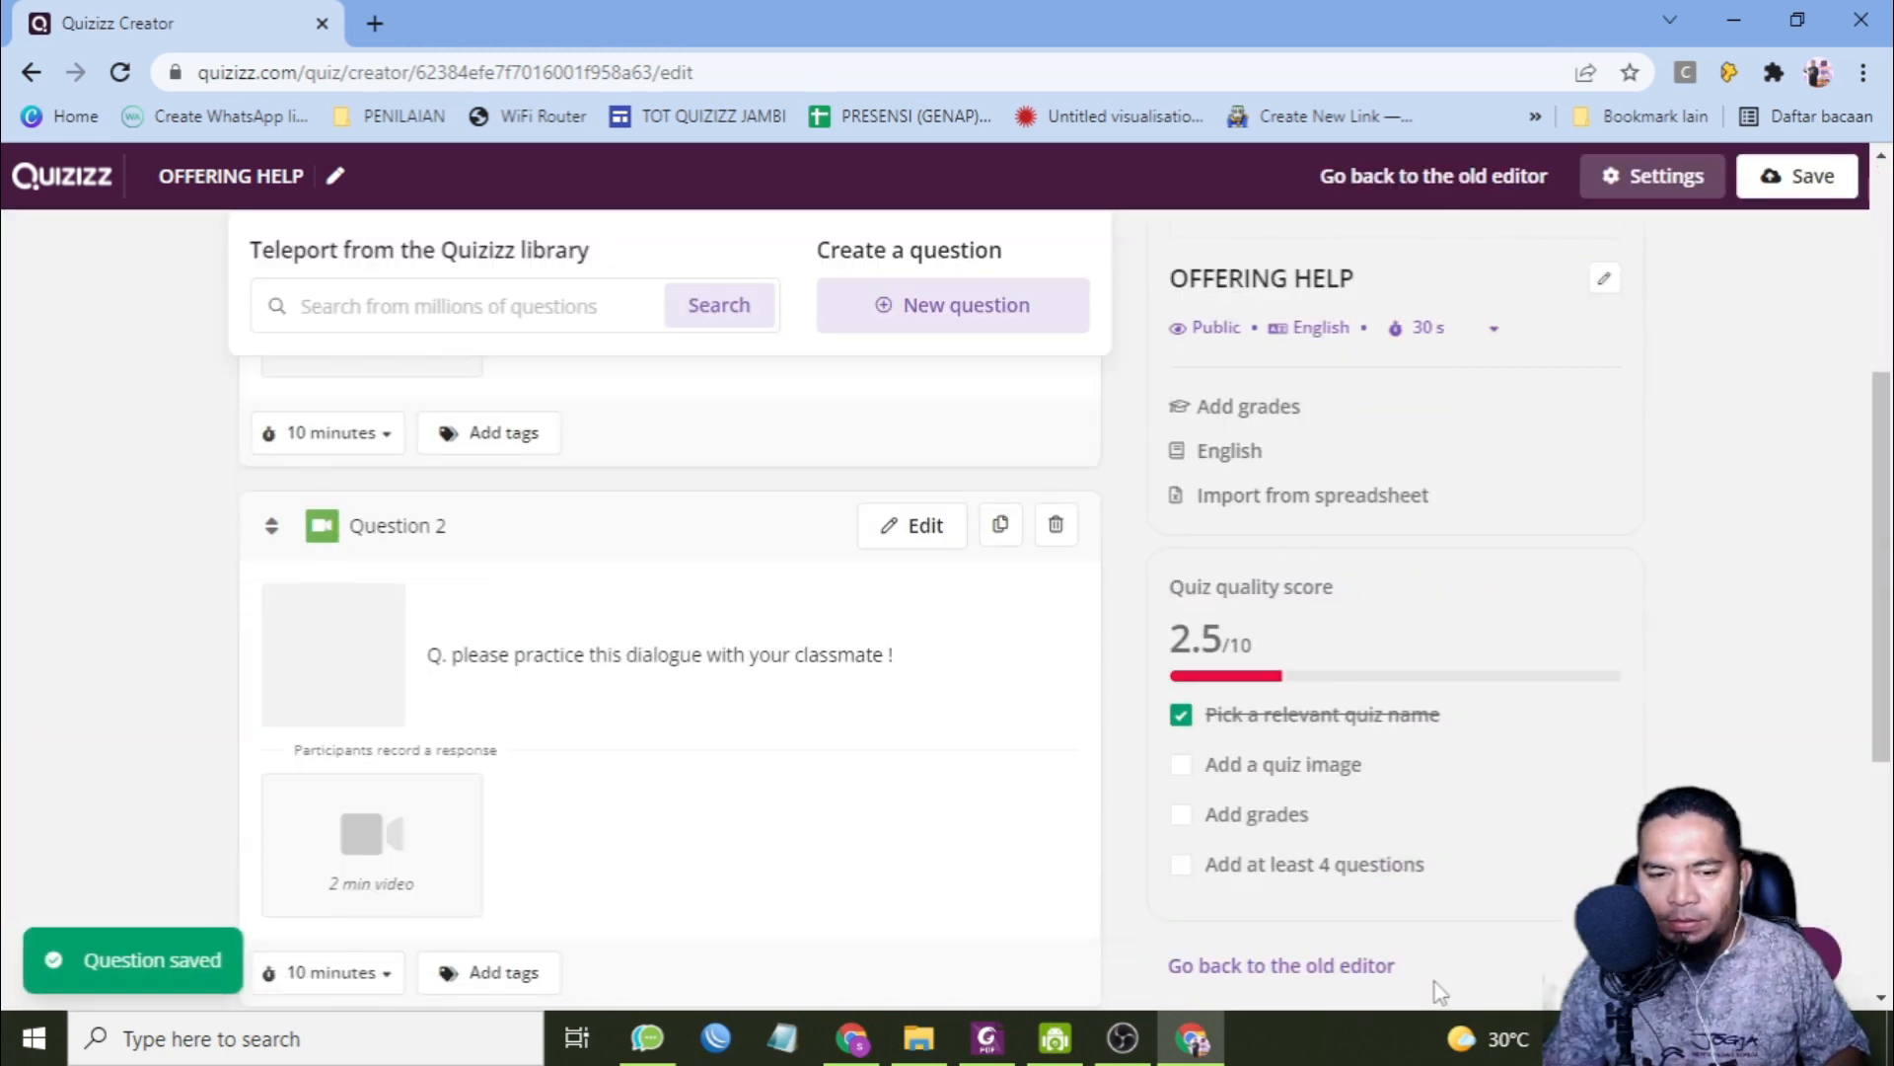
- Review both quiz questions, including the question reordering view, and save their existing order
{"action": "scroll", "coordinate": [855, 783], "scroll_direction": "down", "scroll_amount": 3}
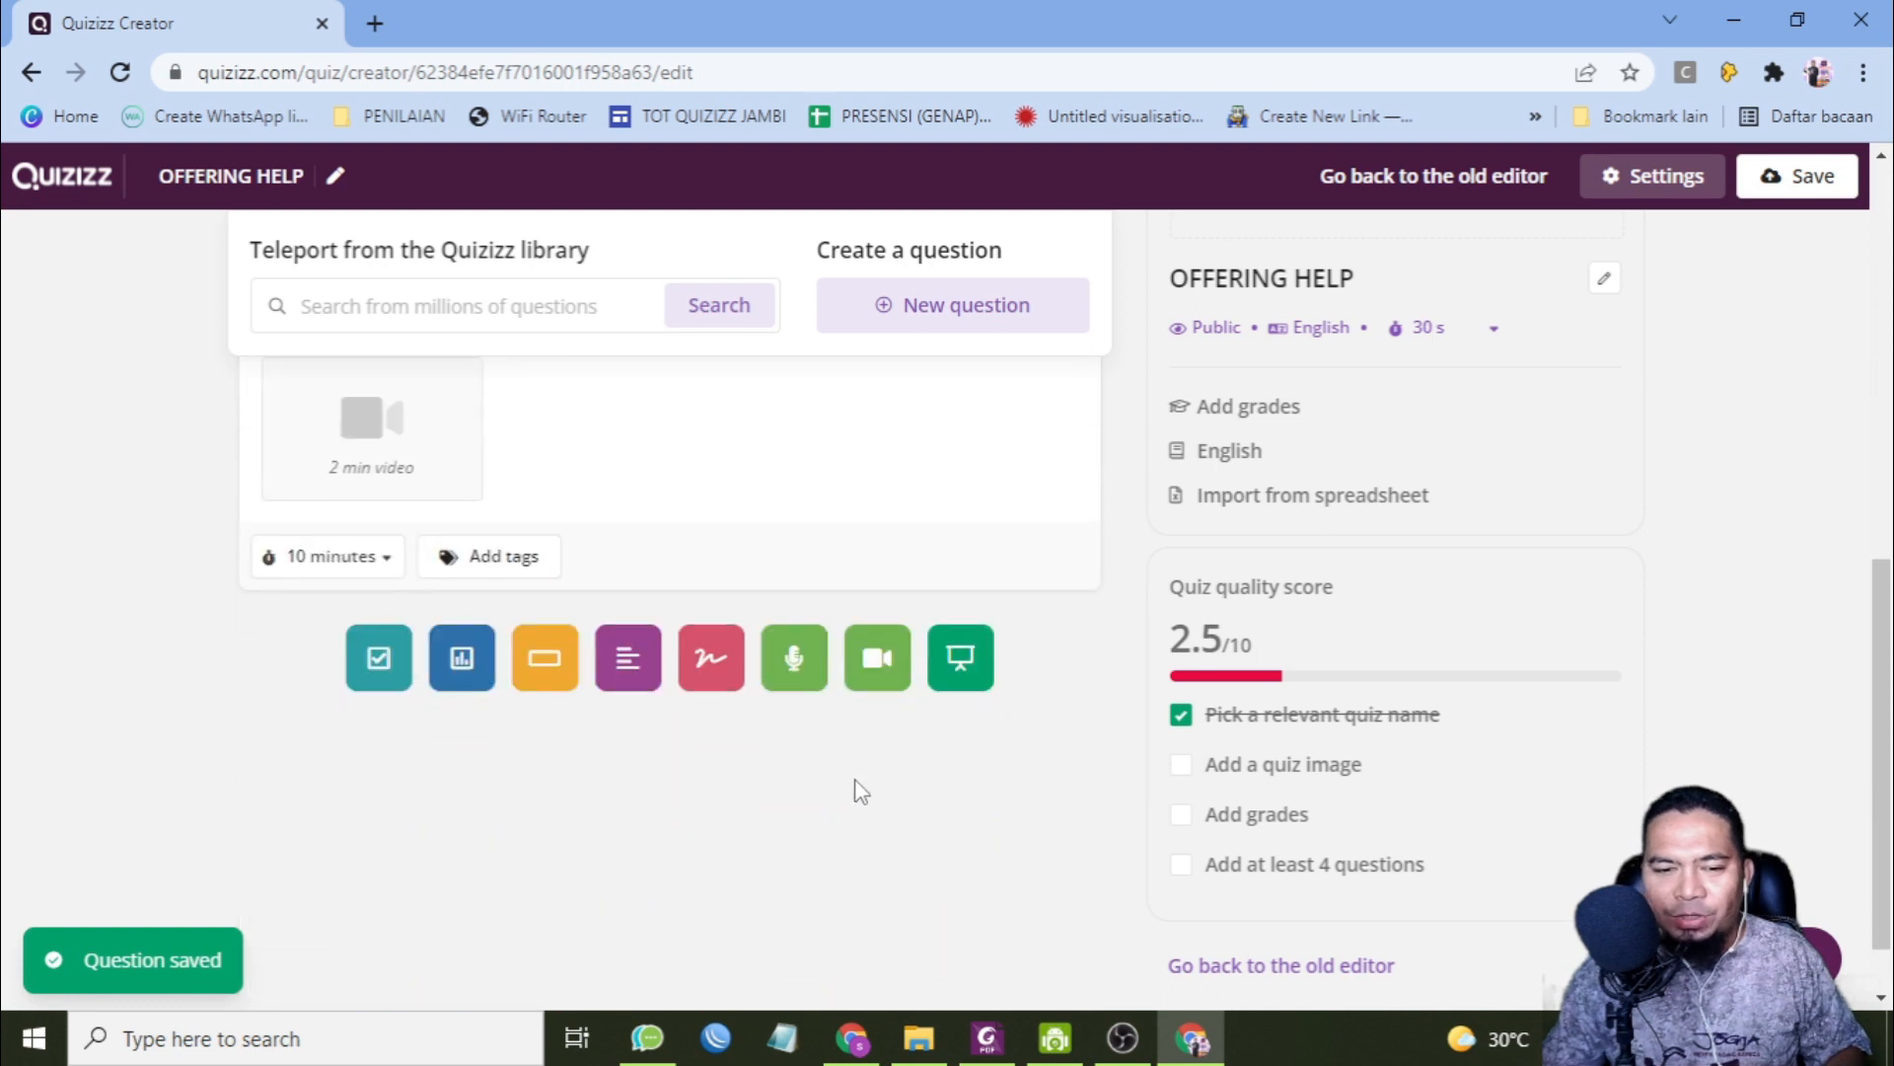
{"action": "scroll", "coordinate": [856, 781], "scroll_direction": "up", "scroll_amount": 4}
{"action": "scroll", "coordinate": [856, 789], "scroll_direction": "up", "scroll_amount": 1}
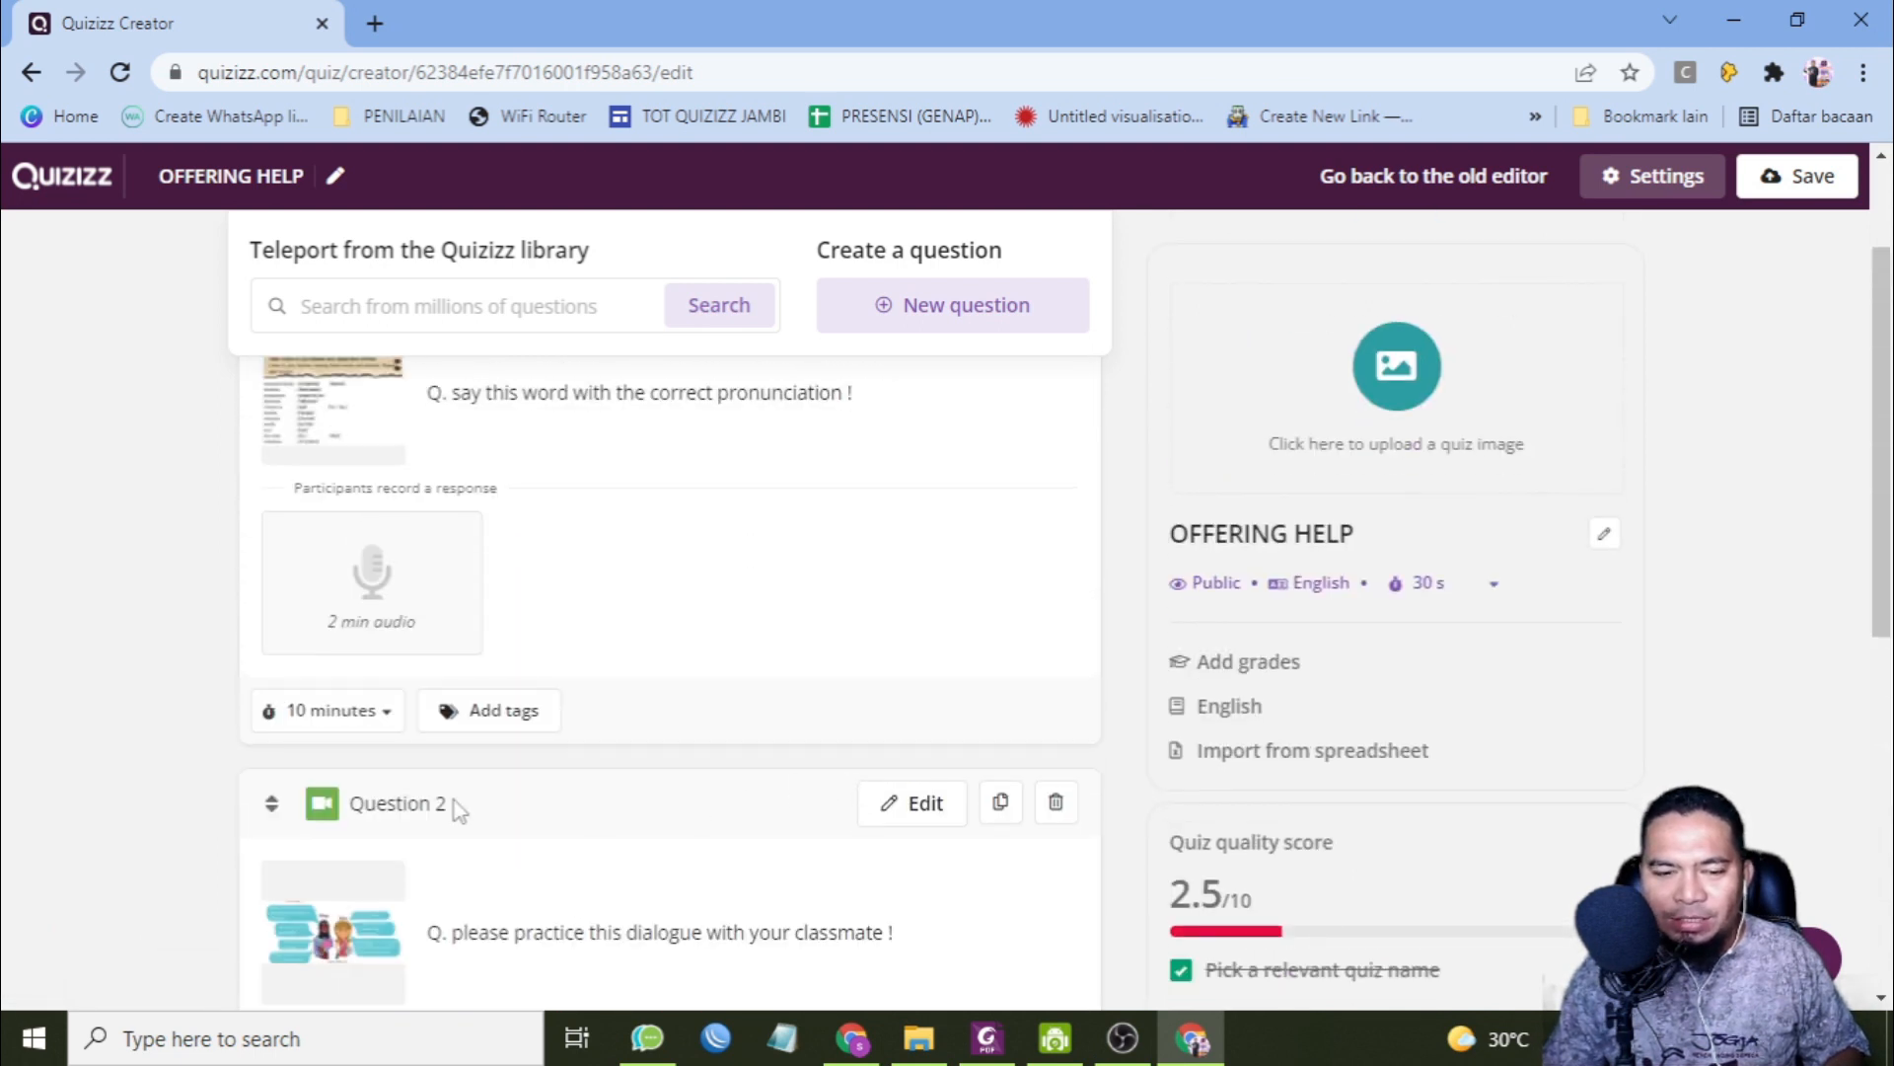
{"action": "left_click", "coordinate": [271, 804]}
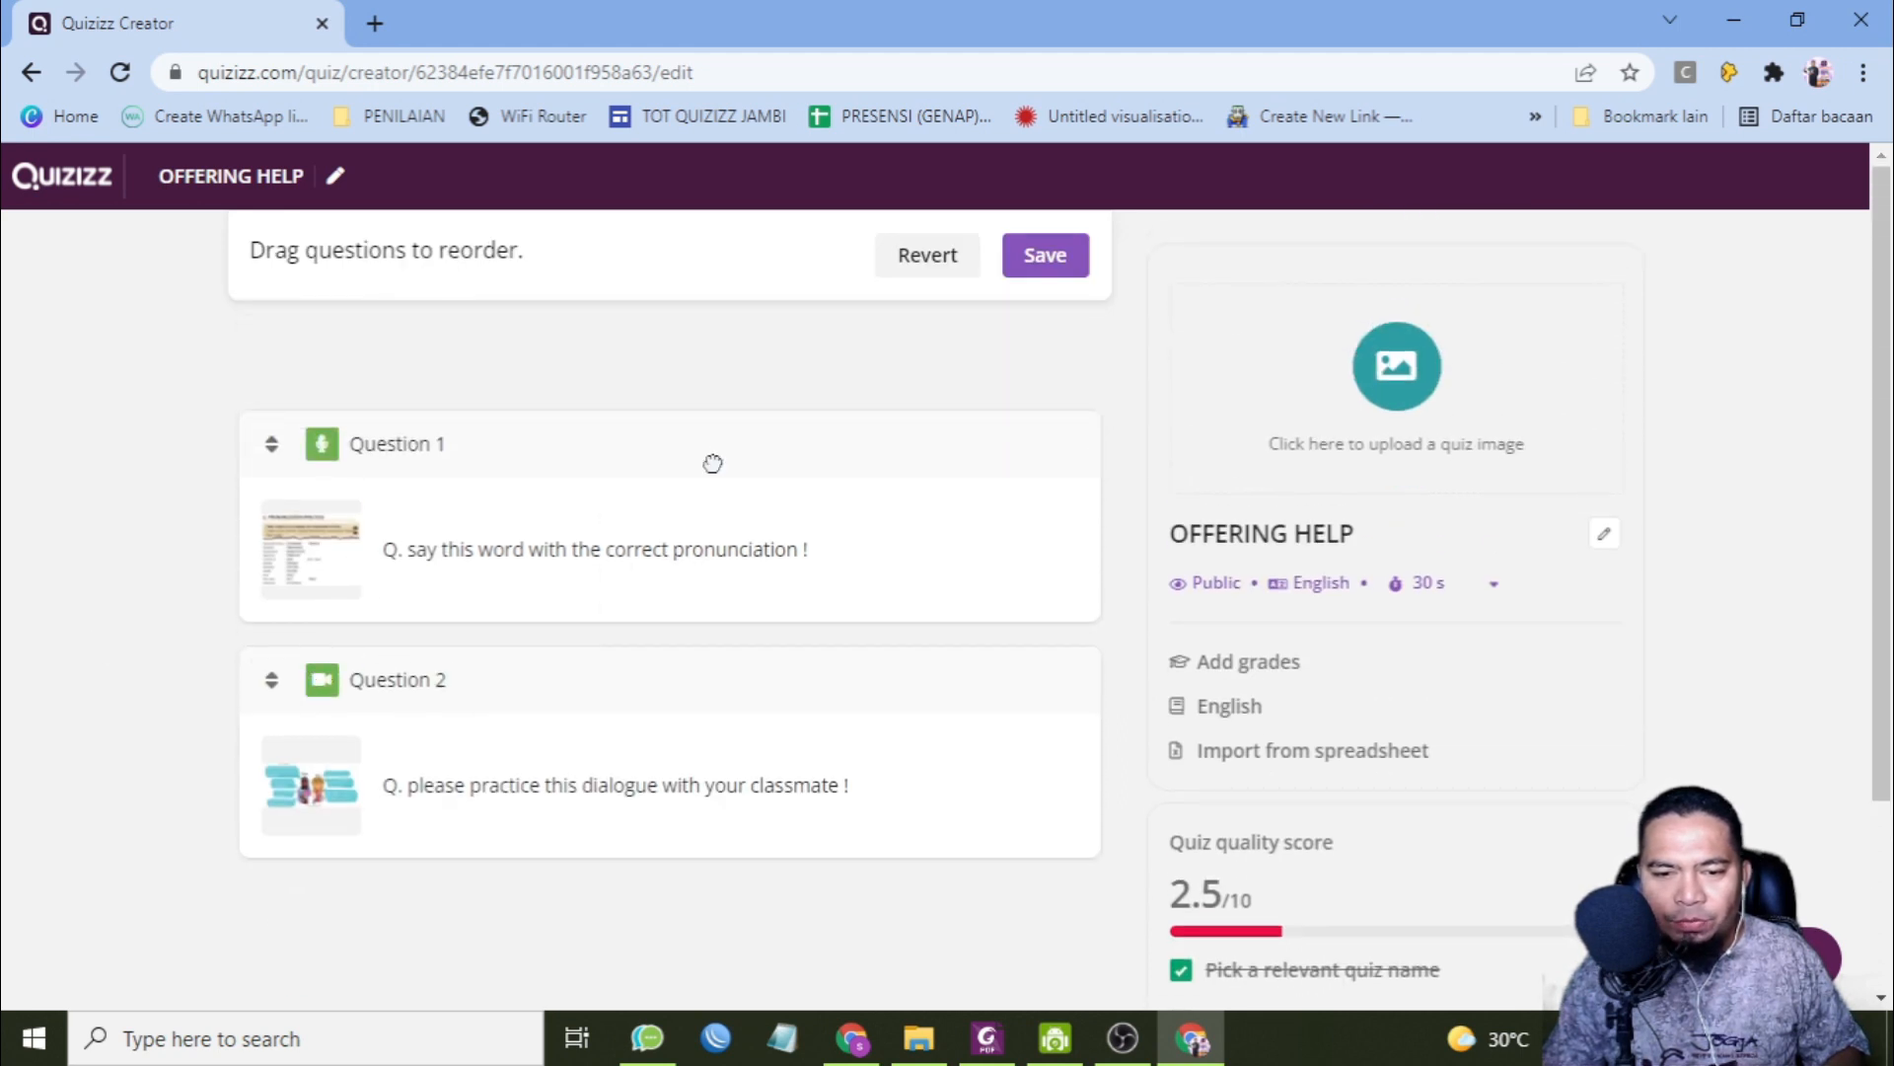
{"action": "left_click", "coordinate": [1046, 254]}
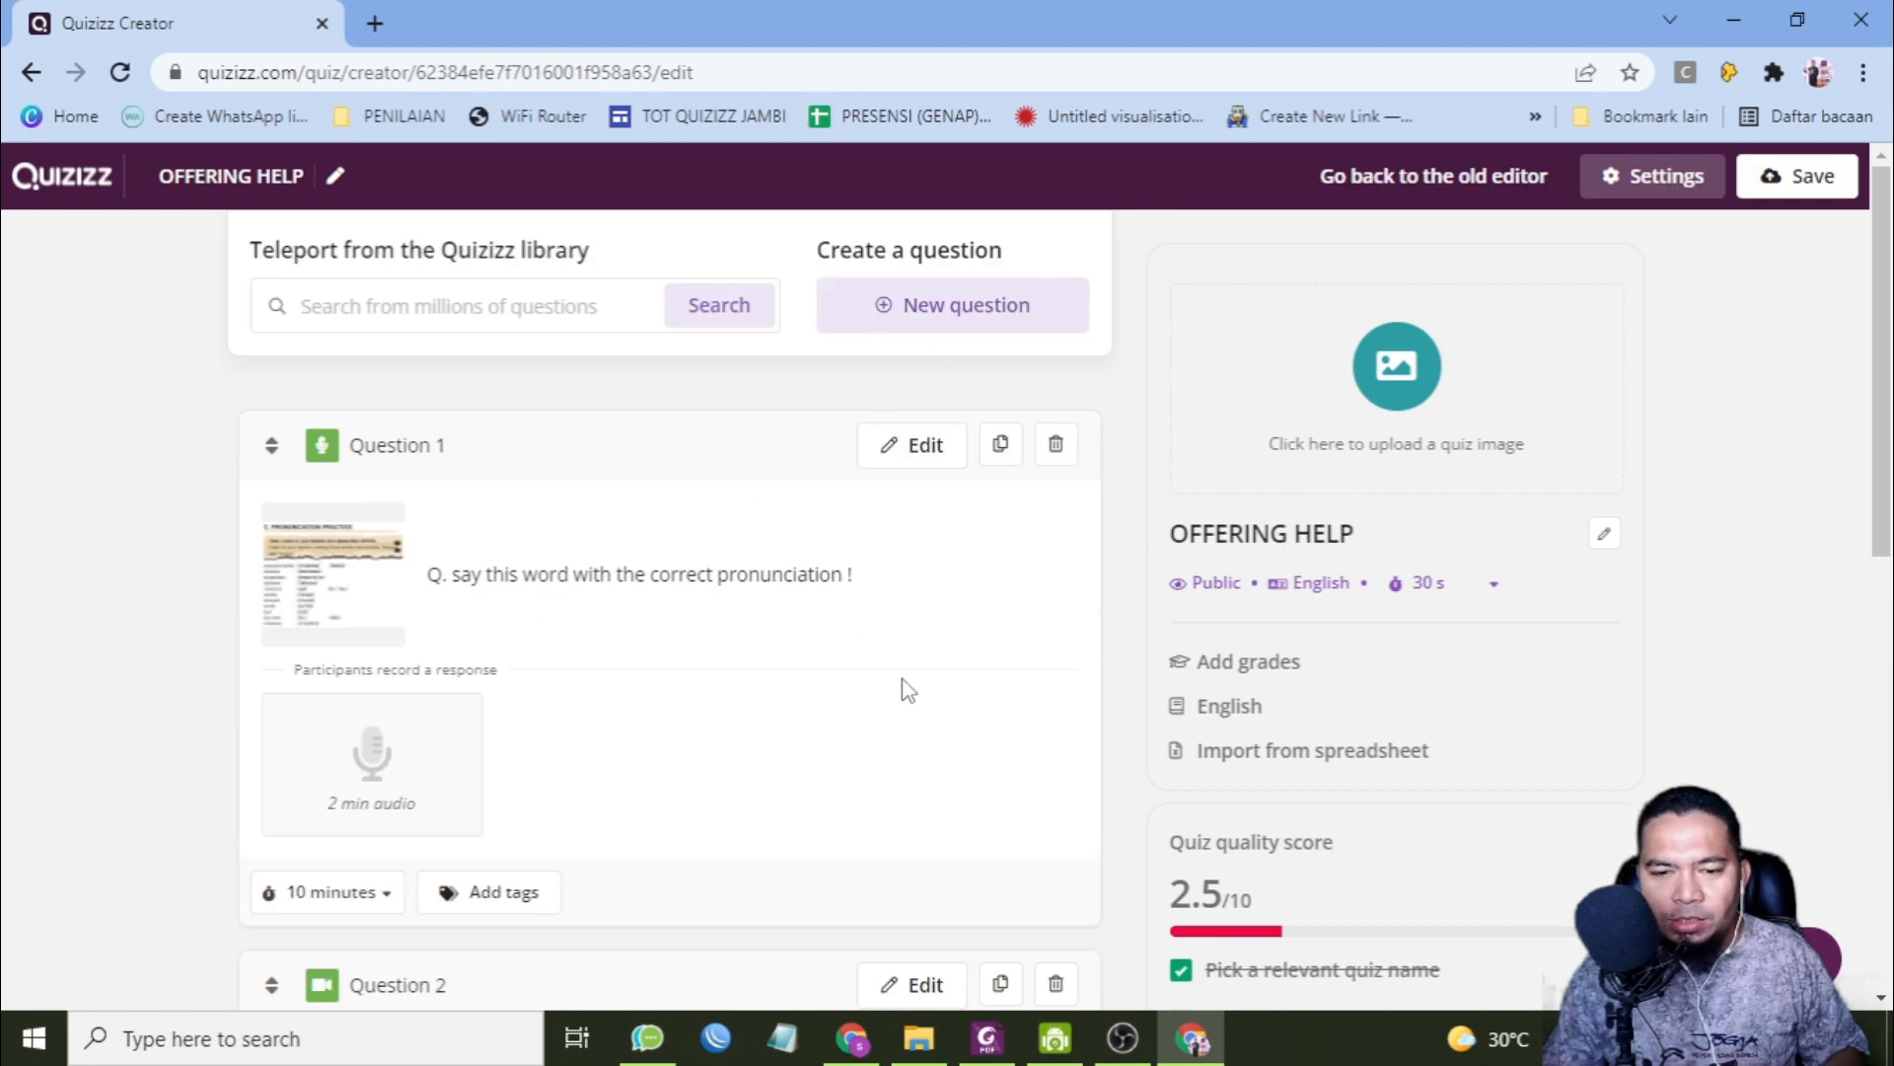
{"action": "scroll", "coordinate": [908, 689], "scroll_direction": "down", "scroll_amount": 3}
{"action": "scroll", "coordinate": [790, 799], "scroll_direction": "down", "scroll_amount": 3}
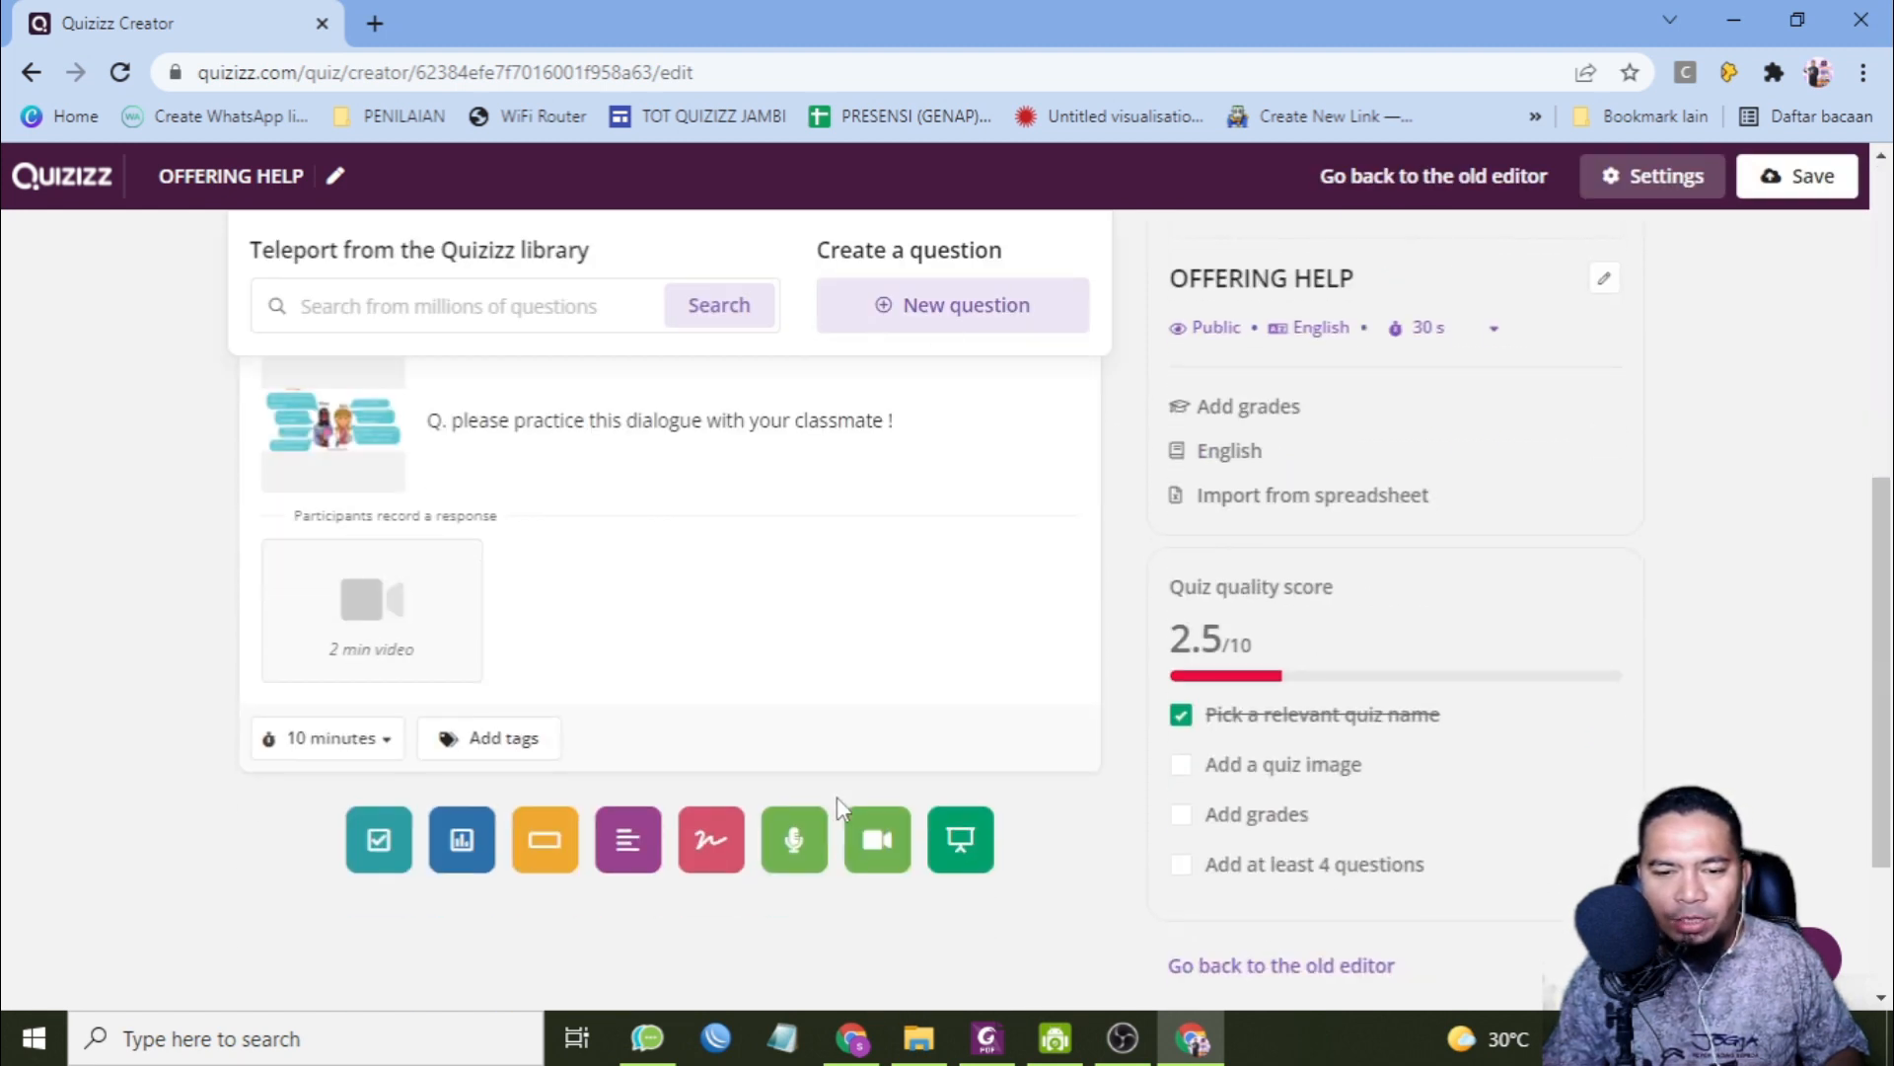
{"action": "scroll", "coordinate": [834, 799], "scroll_direction": "up", "scroll_amount": 6}
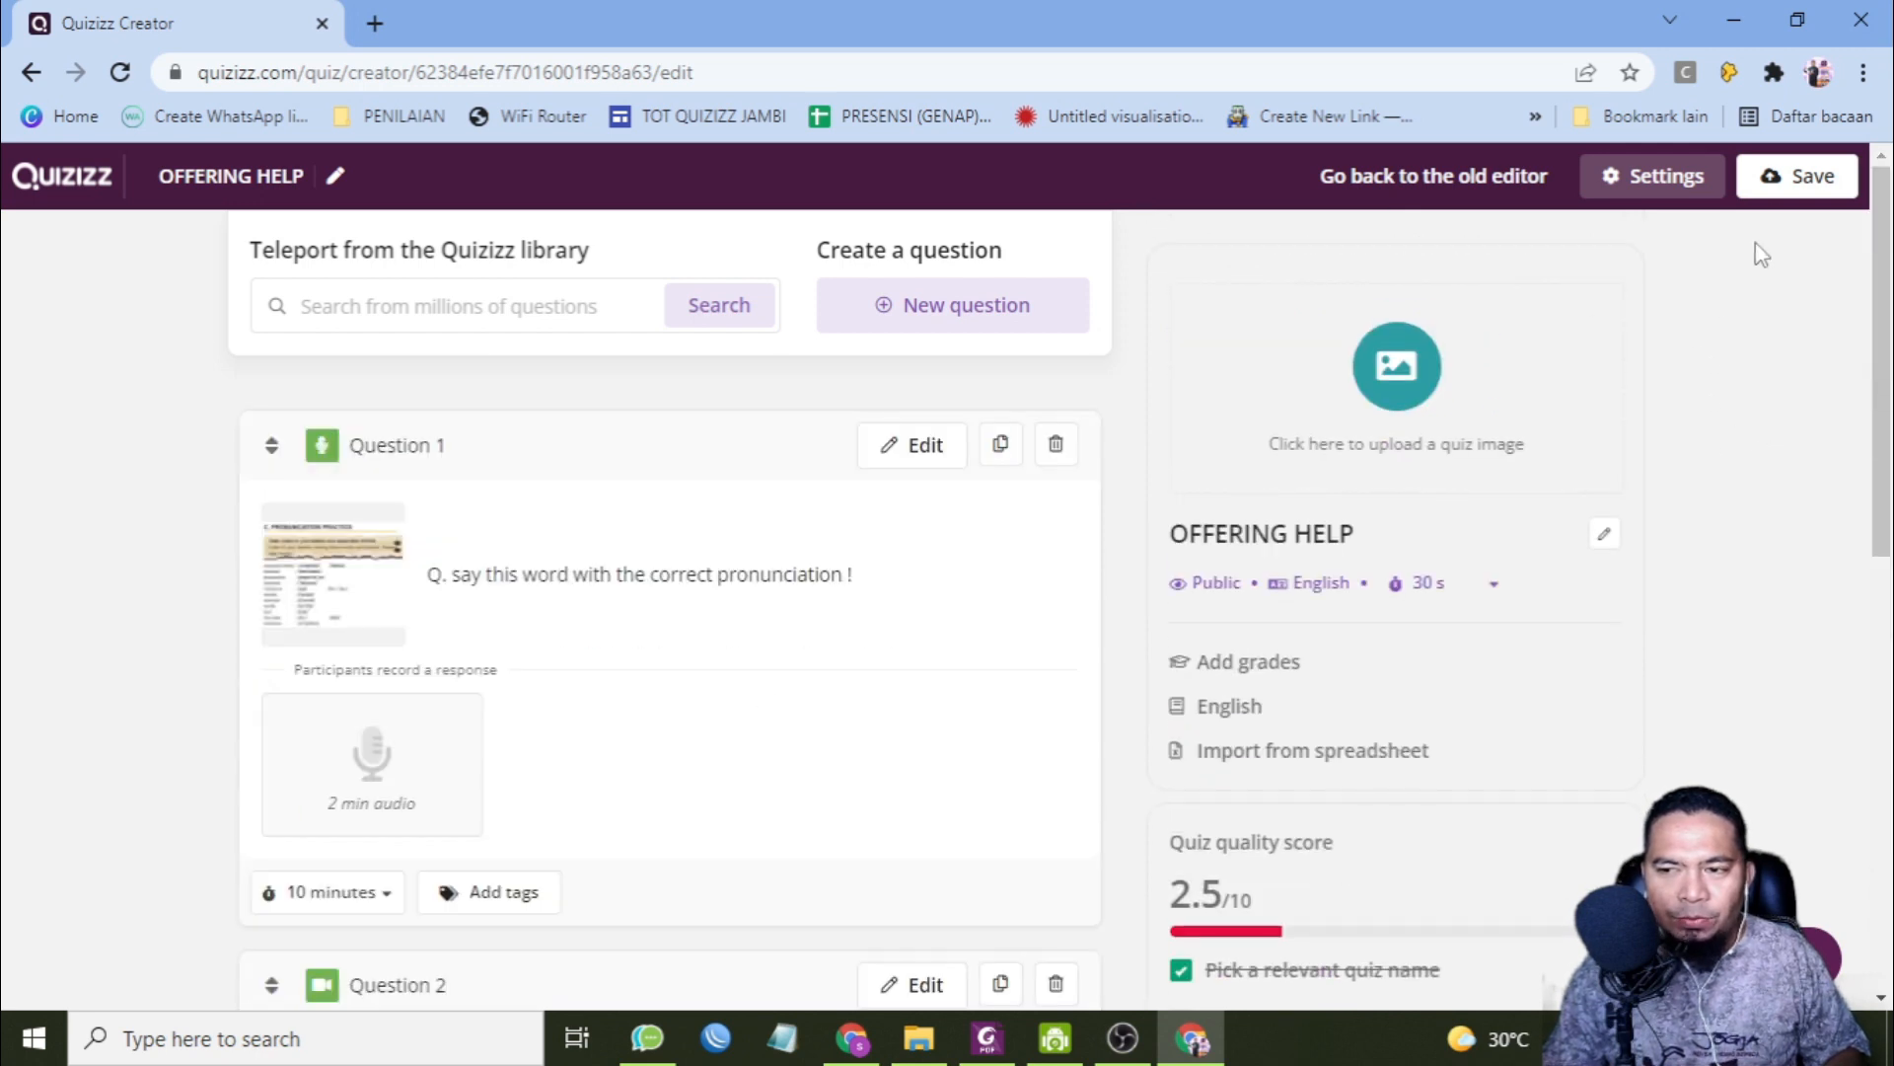
- Save the quiz with the grade range 12th to 12th and its visibility set to private
{"action": "left_click", "coordinate": [1811, 188]}
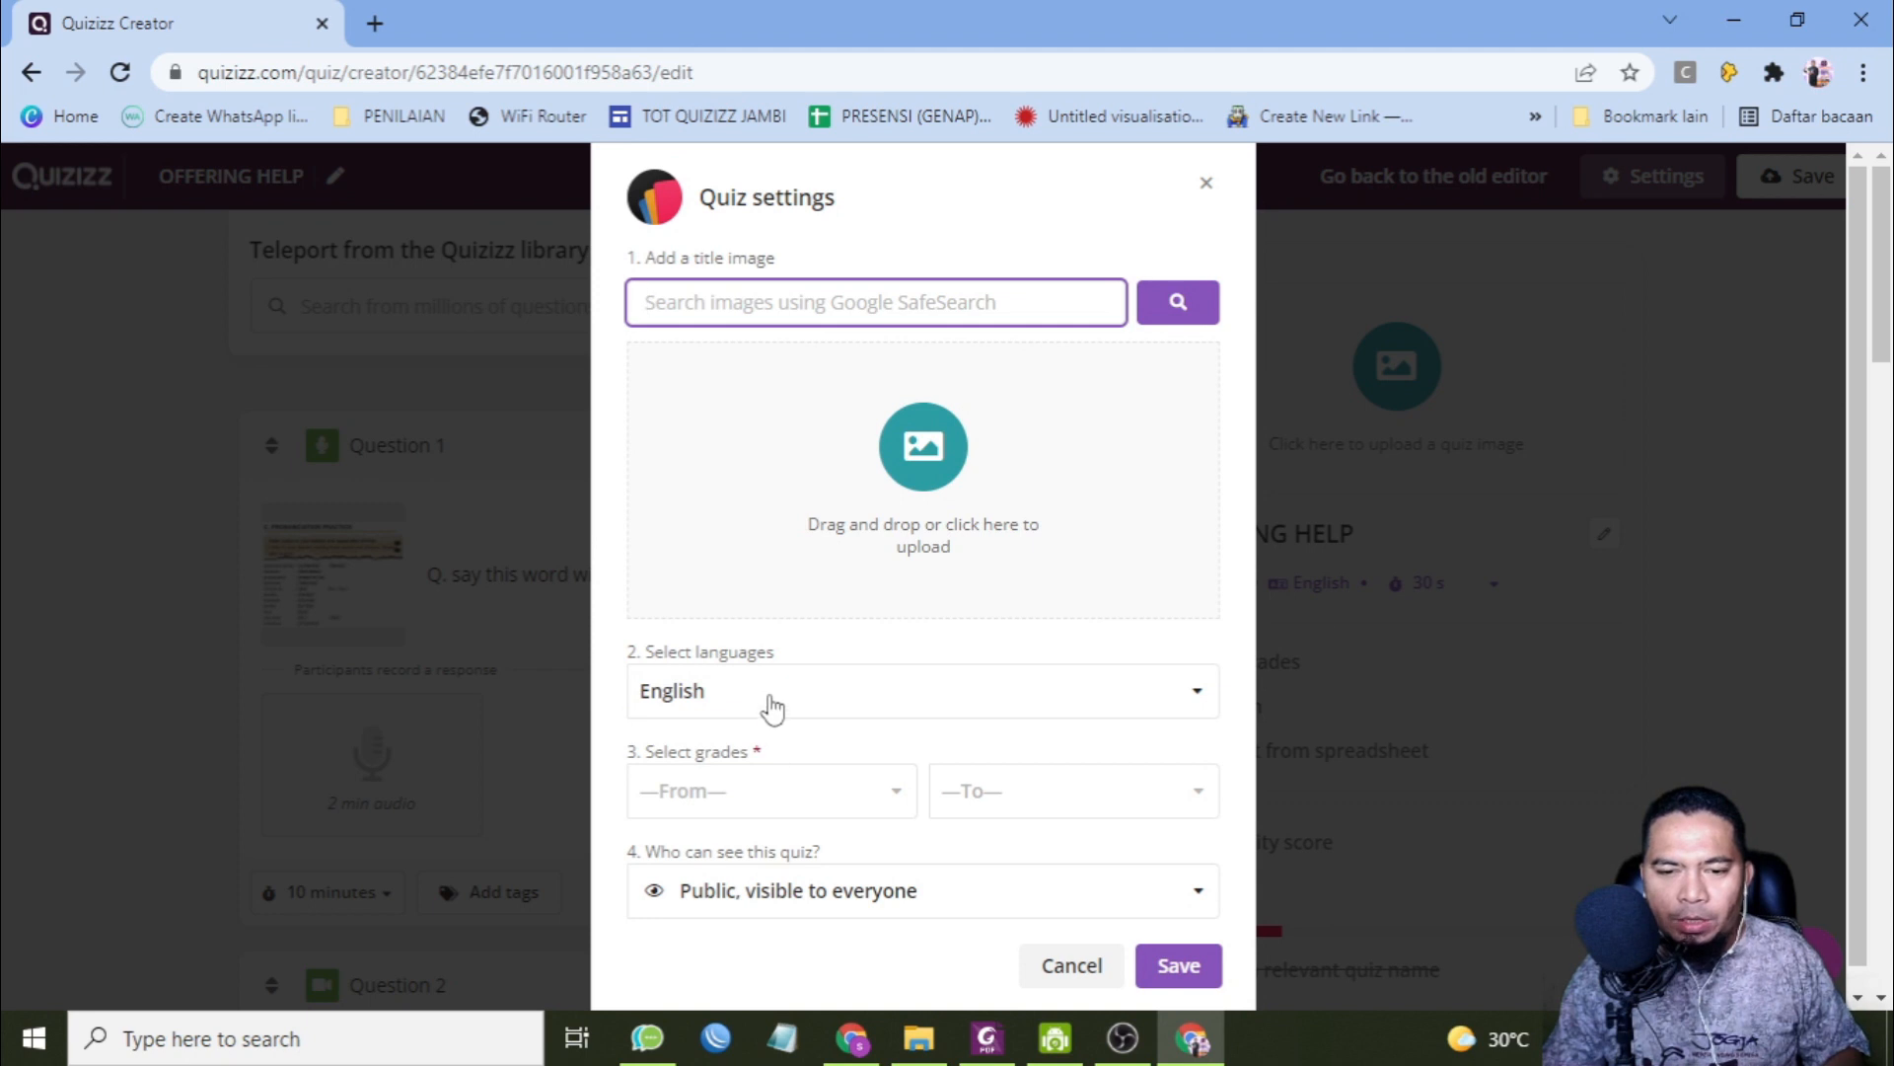
{"action": "left_click", "coordinate": [723, 811]}
{"action": "scroll", "coordinate": [876, 943], "scroll_direction": "down", "scroll_amount": 6}
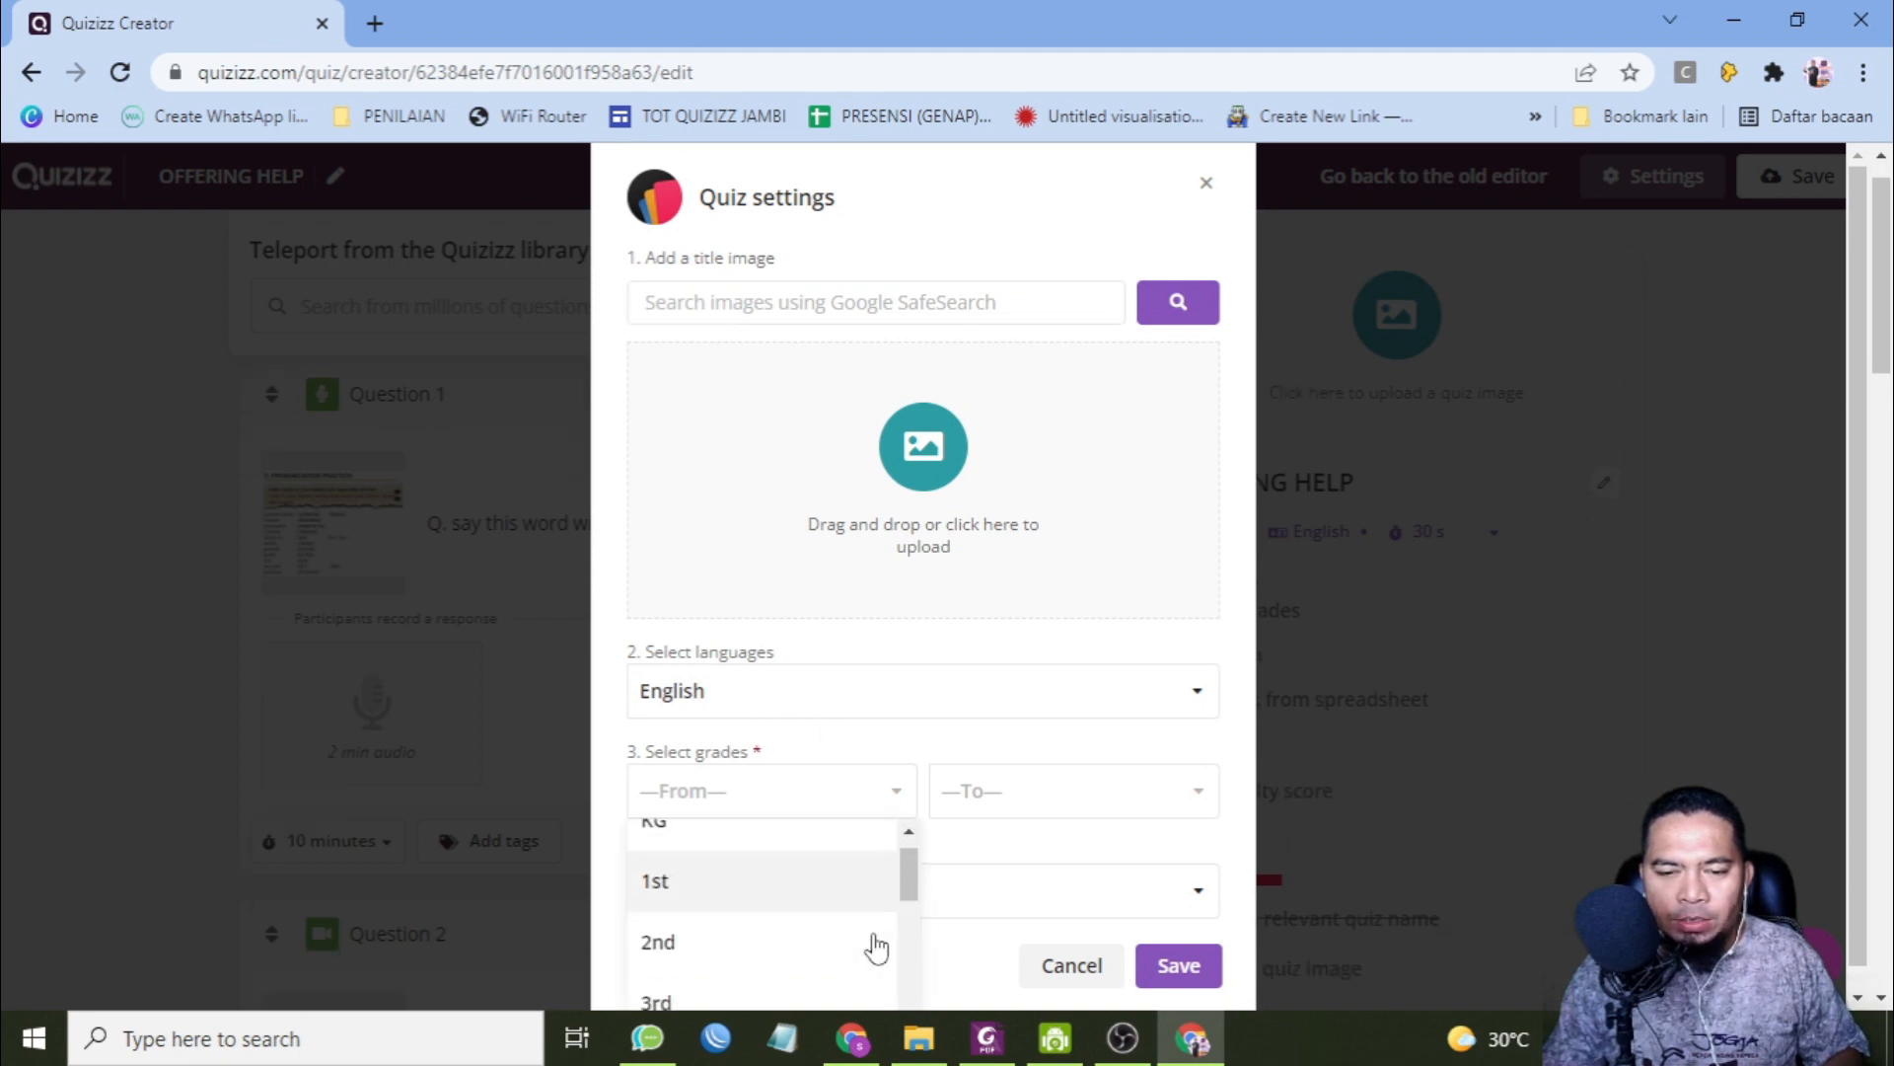
{"action": "left_click", "coordinate": [729, 909]}
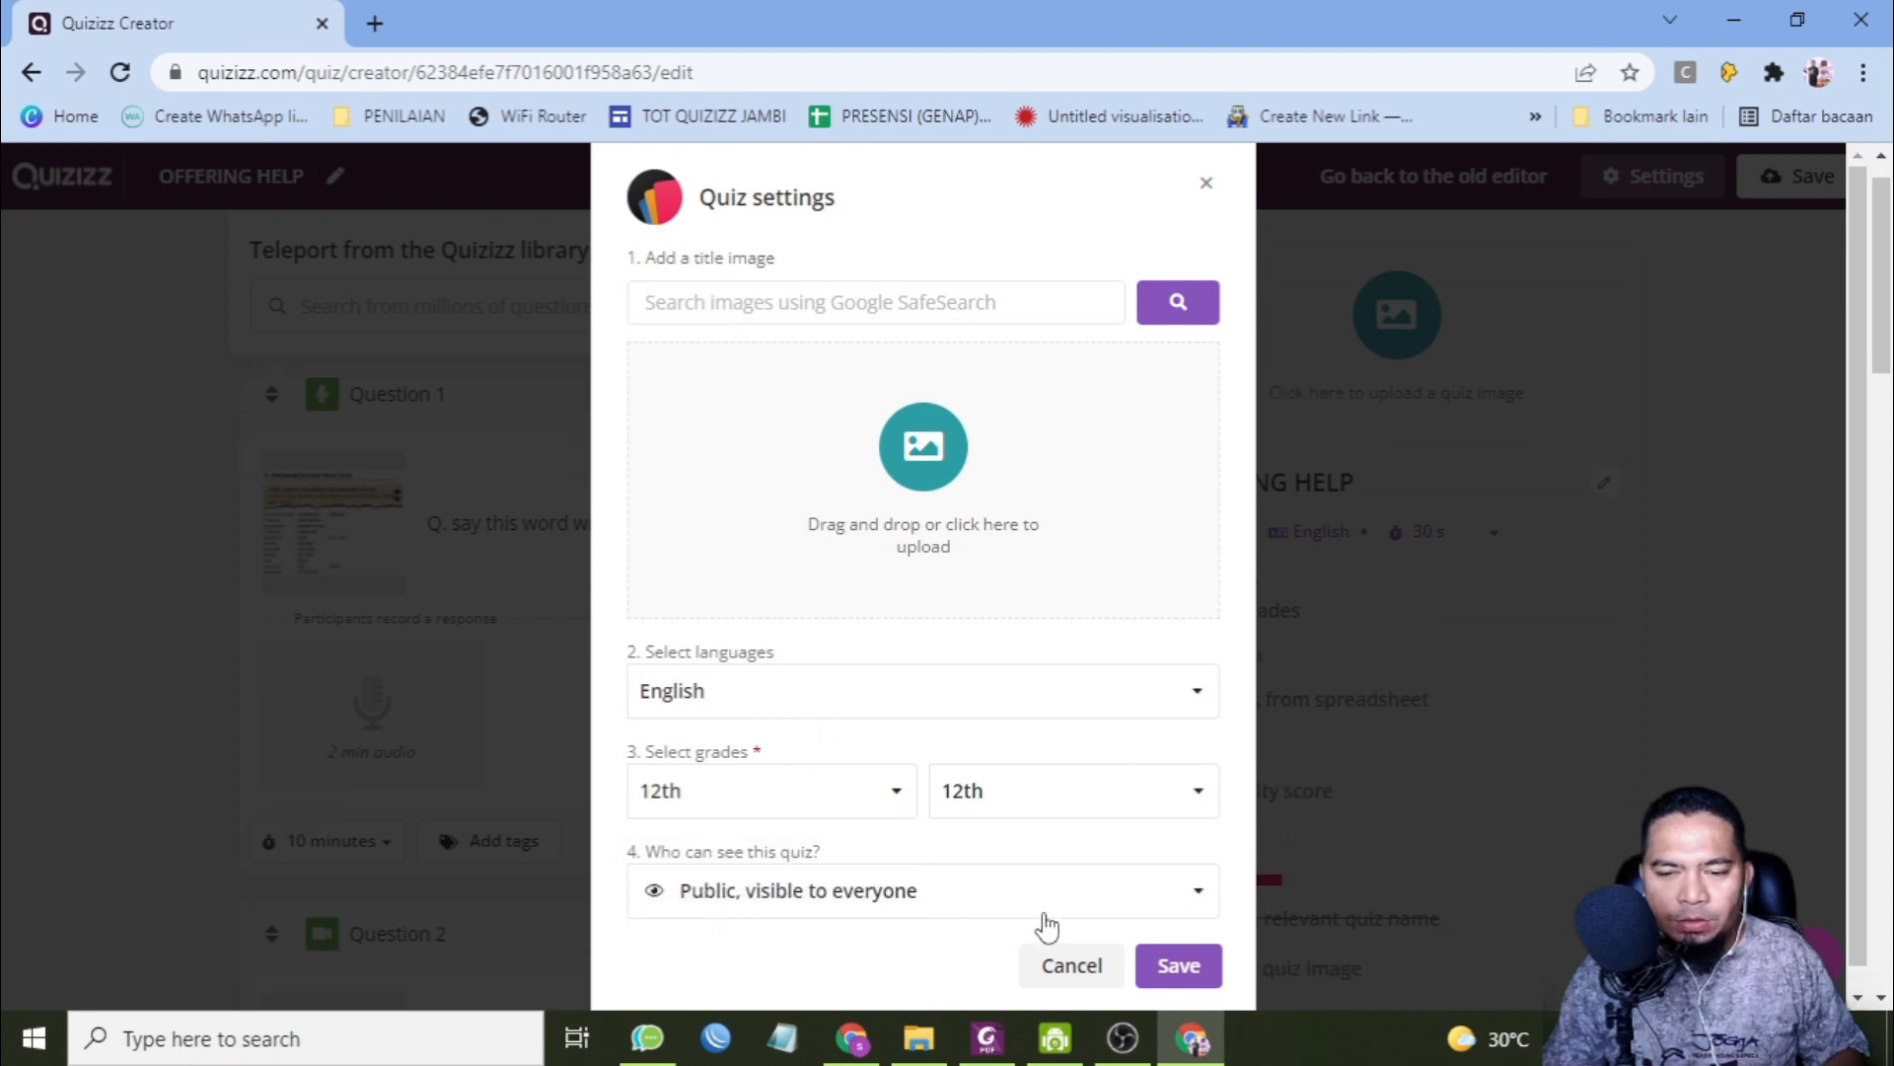
{"action": "left_click", "coordinate": [909, 903]}
{"action": "left_click", "coordinate": [742, 1005]}
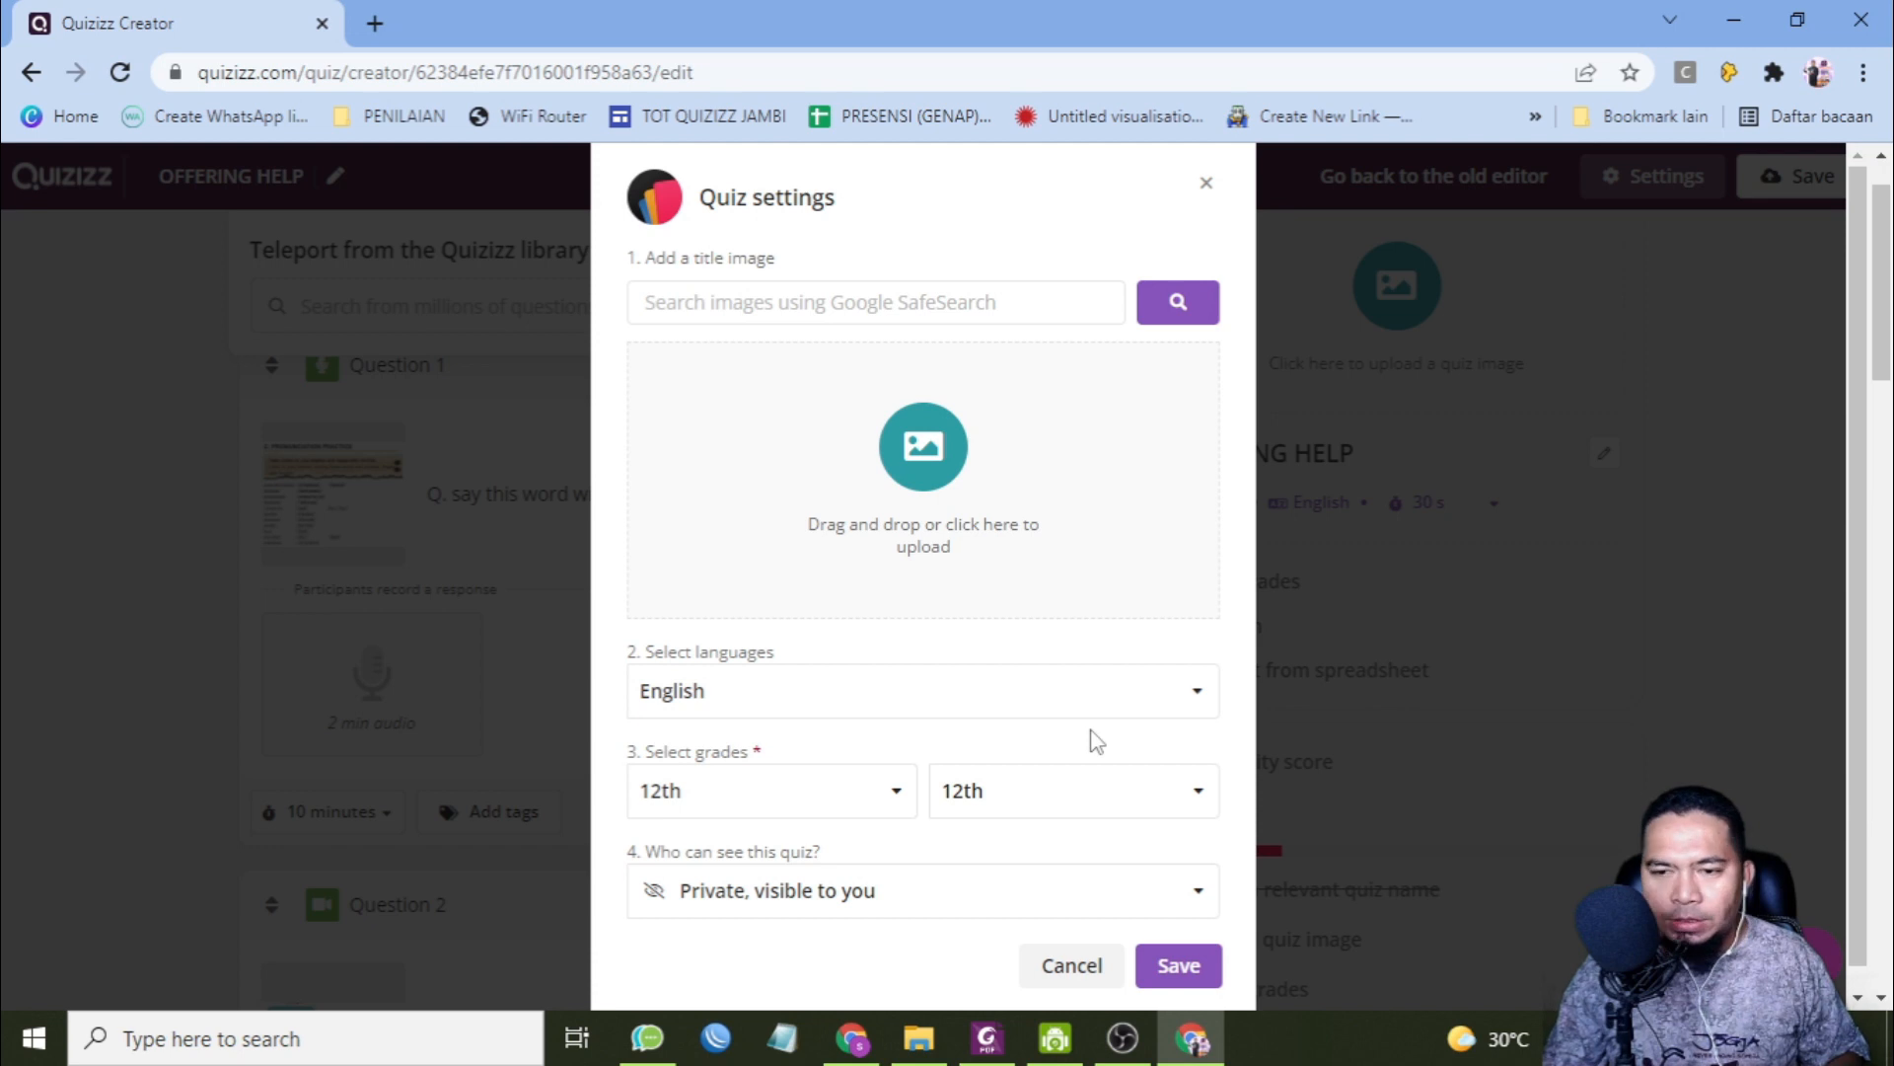
{"action": "left_click", "coordinate": [1210, 985]}
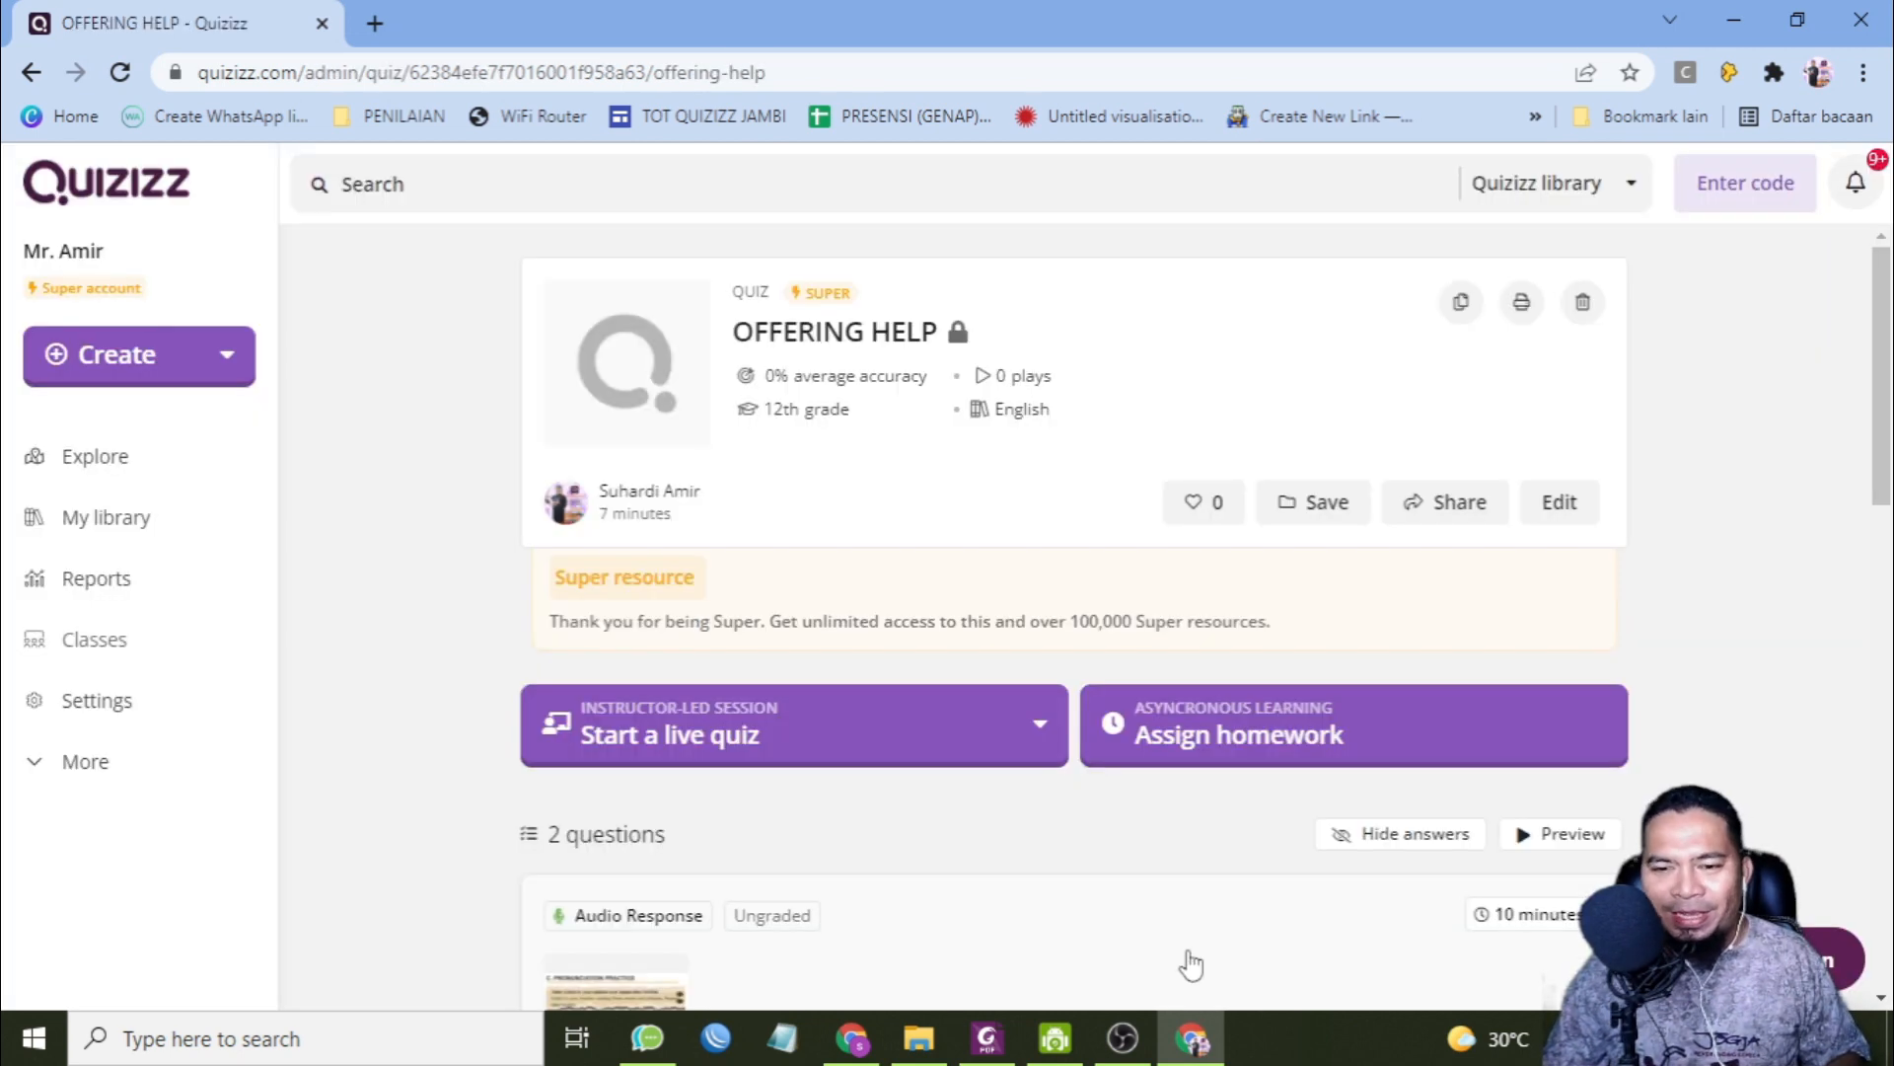
- Look over the saved OFFERING HELP quiz and start setting up a live quiz in Classic mode
{"action": "scroll", "coordinate": [1470, 762], "scroll_direction": "down", "scroll_amount": 5}
{"action": "scroll", "coordinate": [1470, 762], "scroll_direction": "up", "scroll_amount": 4}
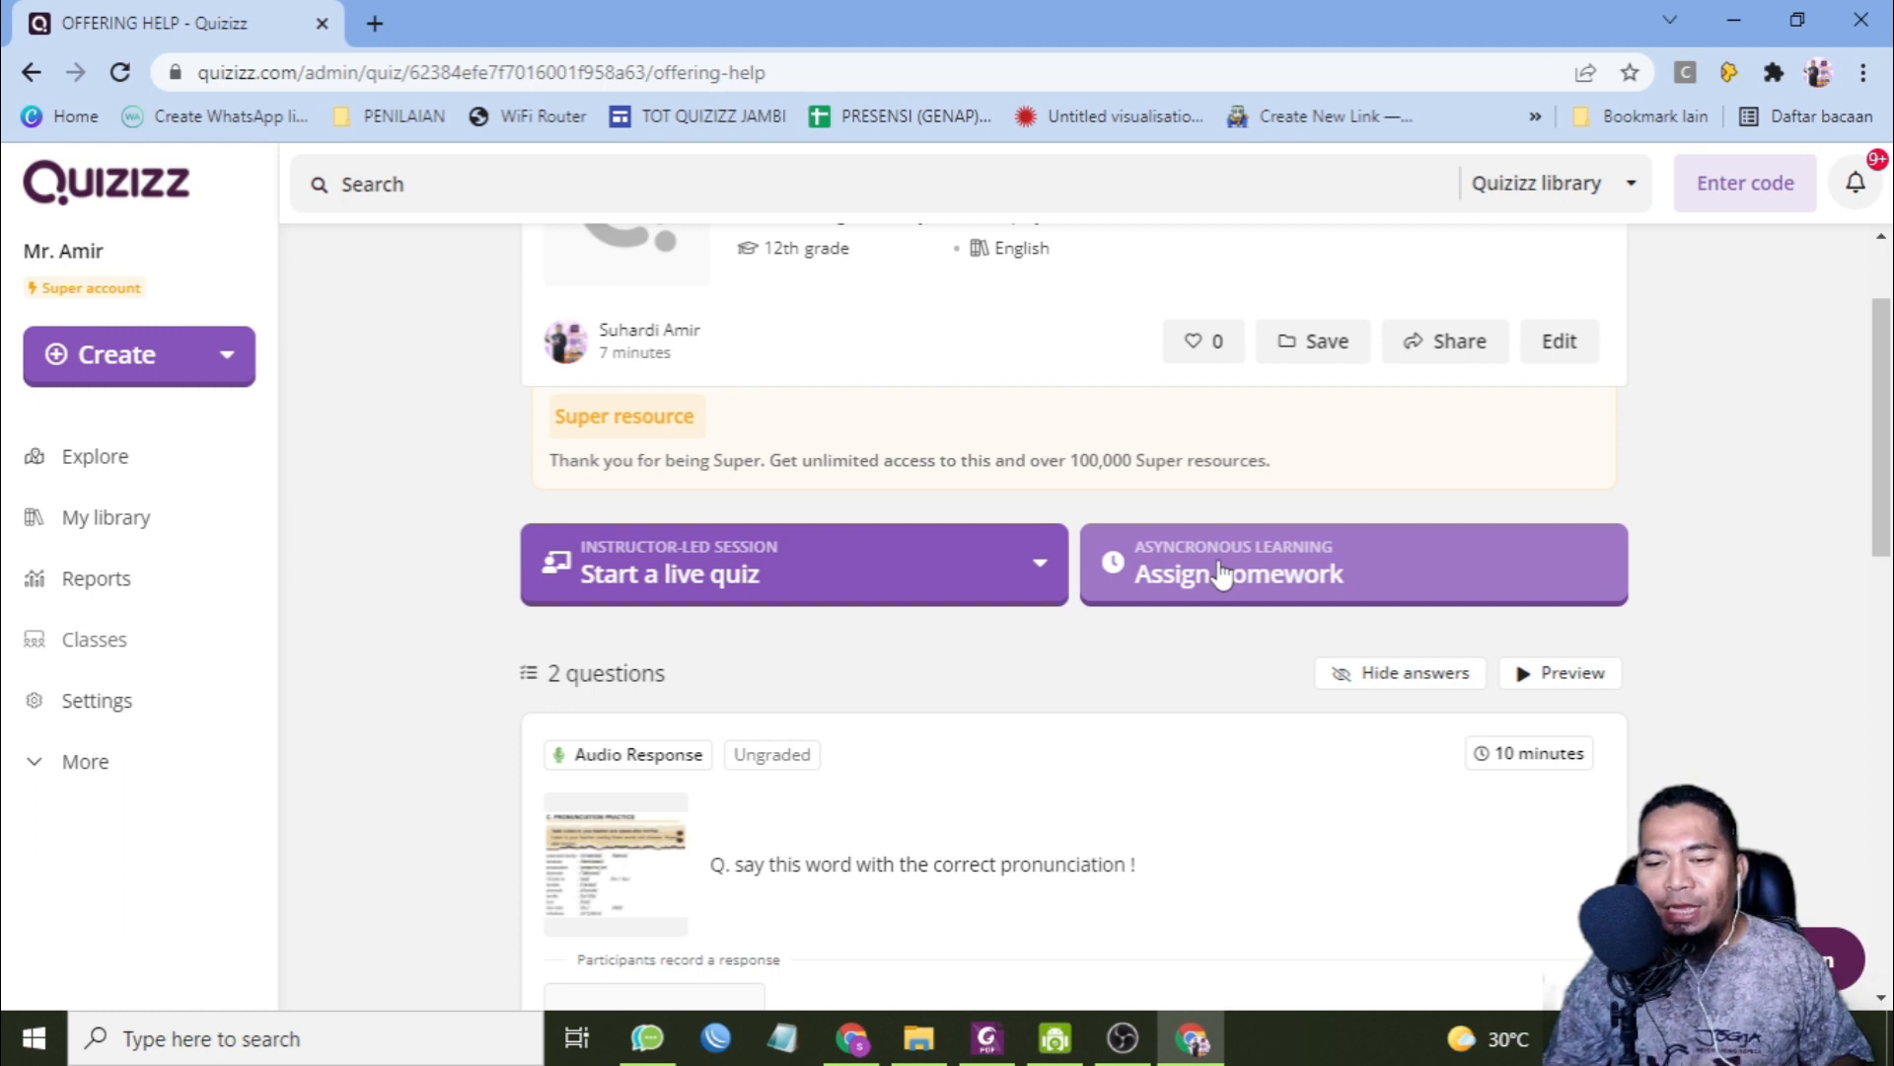
{"action": "left_click", "coordinate": [838, 575]}
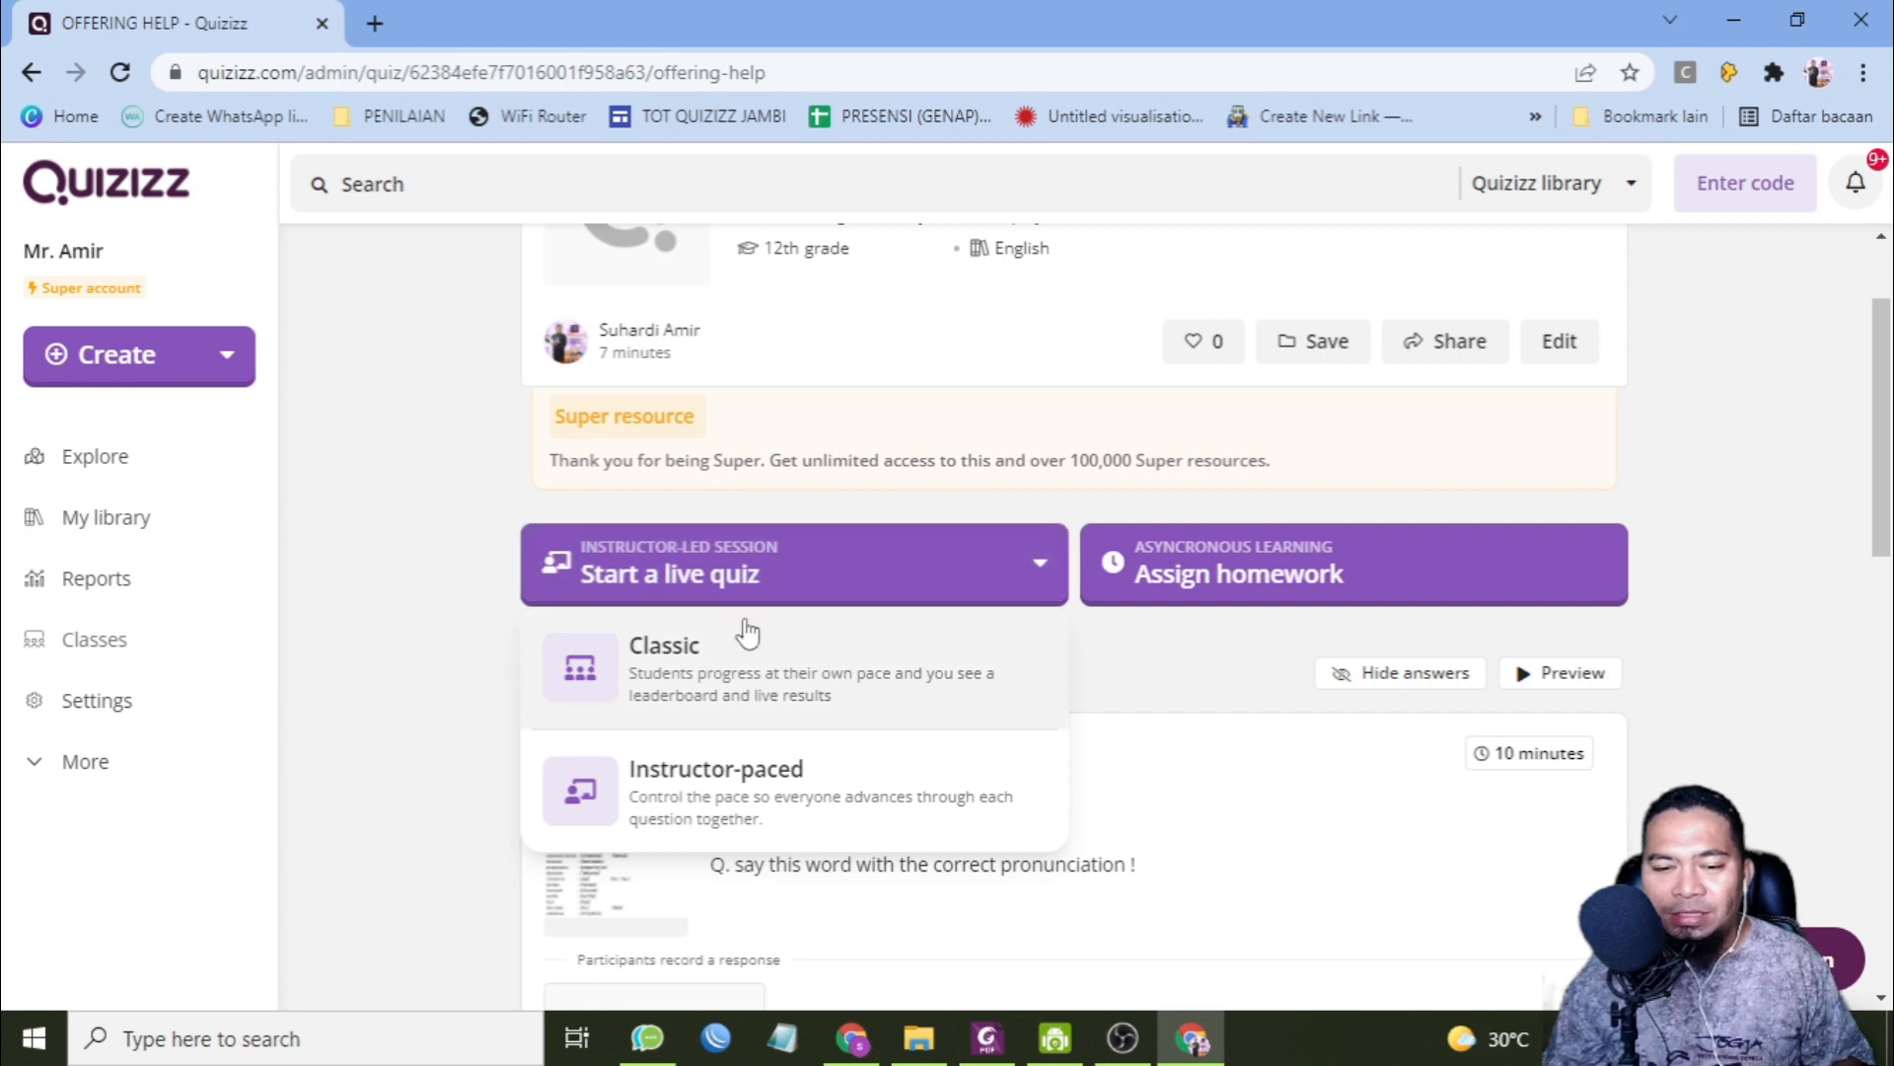
{"action": "left_click", "coordinate": [817, 681]}
- Examine the live game's general, adaptive learning and activity settings, and continue in Classic mode to the waiting lobby
{"action": "scroll", "coordinate": [1016, 685], "scroll_direction": "down", "scroll_amount": 5}
{"action": "scroll", "coordinate": [1021, 684], "scroll_direction": "down", "scroll_amount": 5}
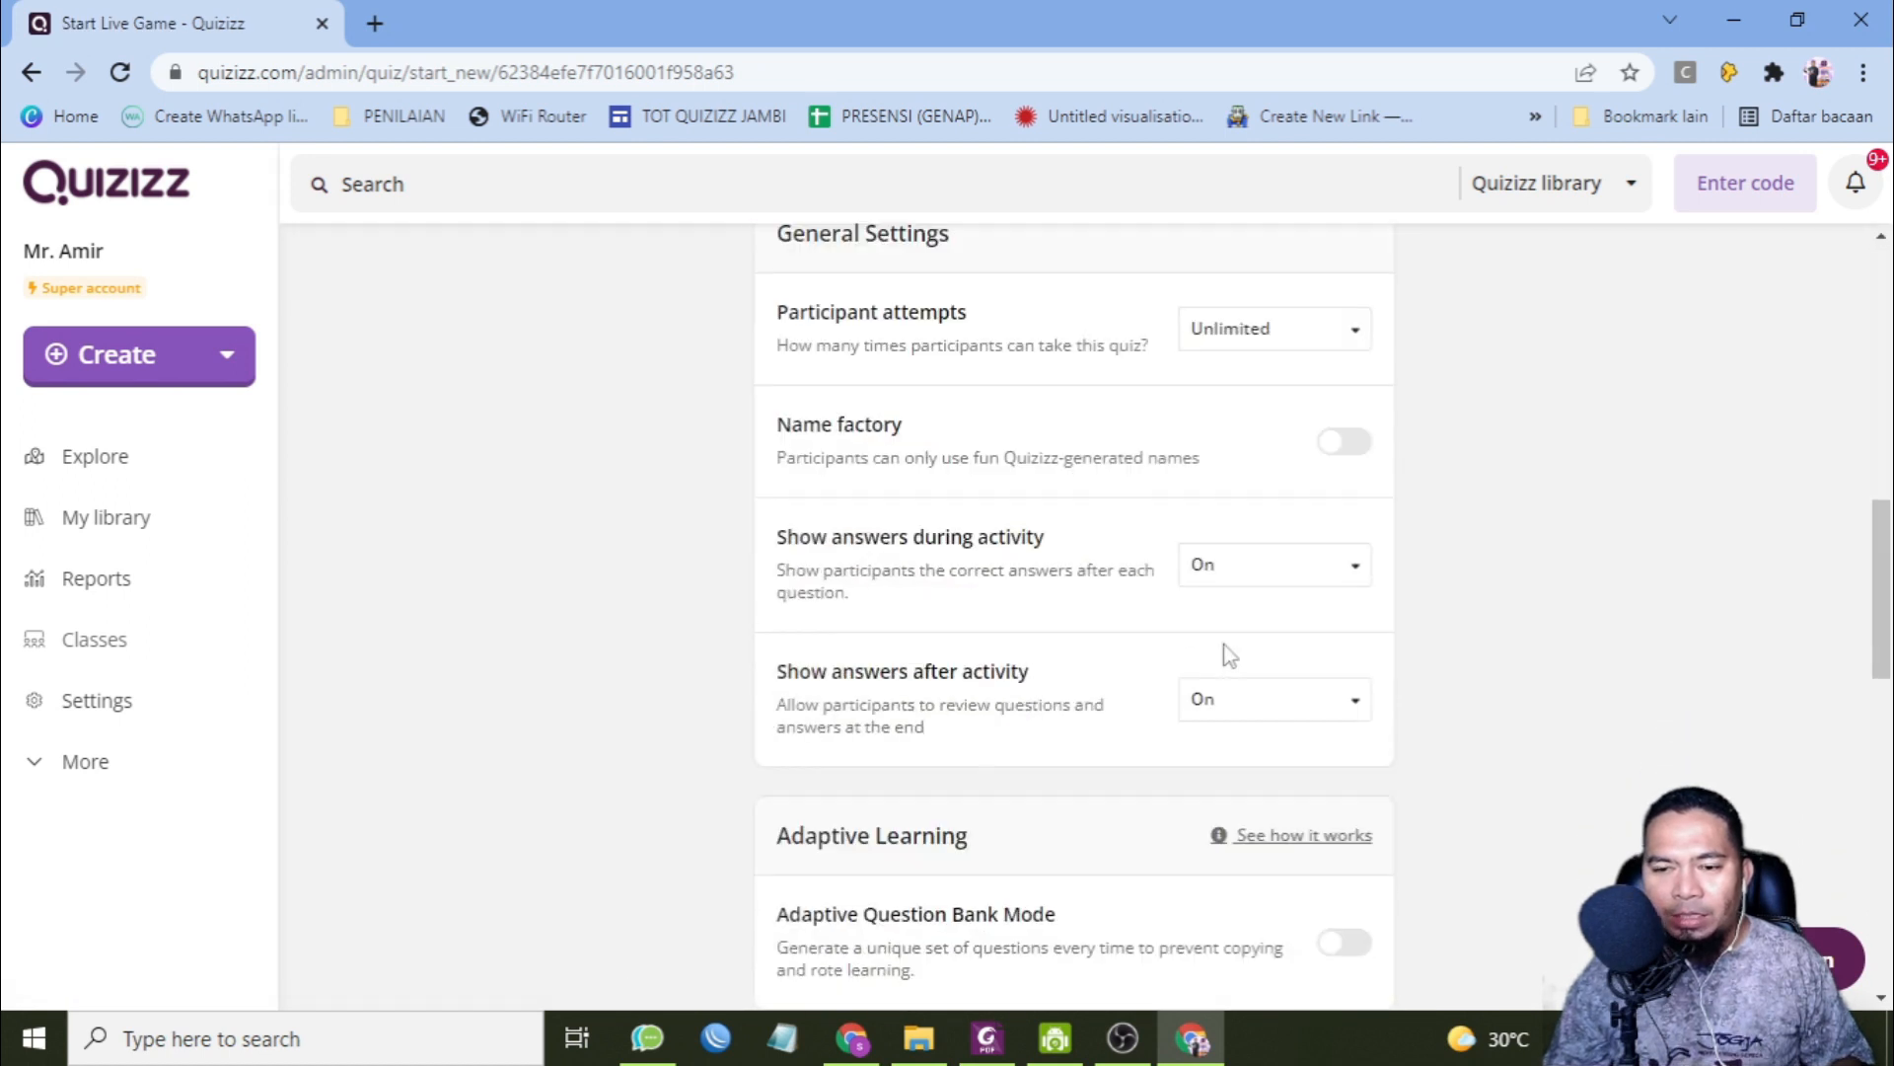
{"action": "scroll", "coordinate": [1229, 654], "scroll_direction": "up", "scroll_amount": 2}
{"action": "scroll", "coordinate": [1229, 654], "scroll_direction": "down", "scroll_amount": 5}
{"action": "scroll", "coordinate": [1228, 654], "scroll_direction": "down", "scroll_amount": 4}
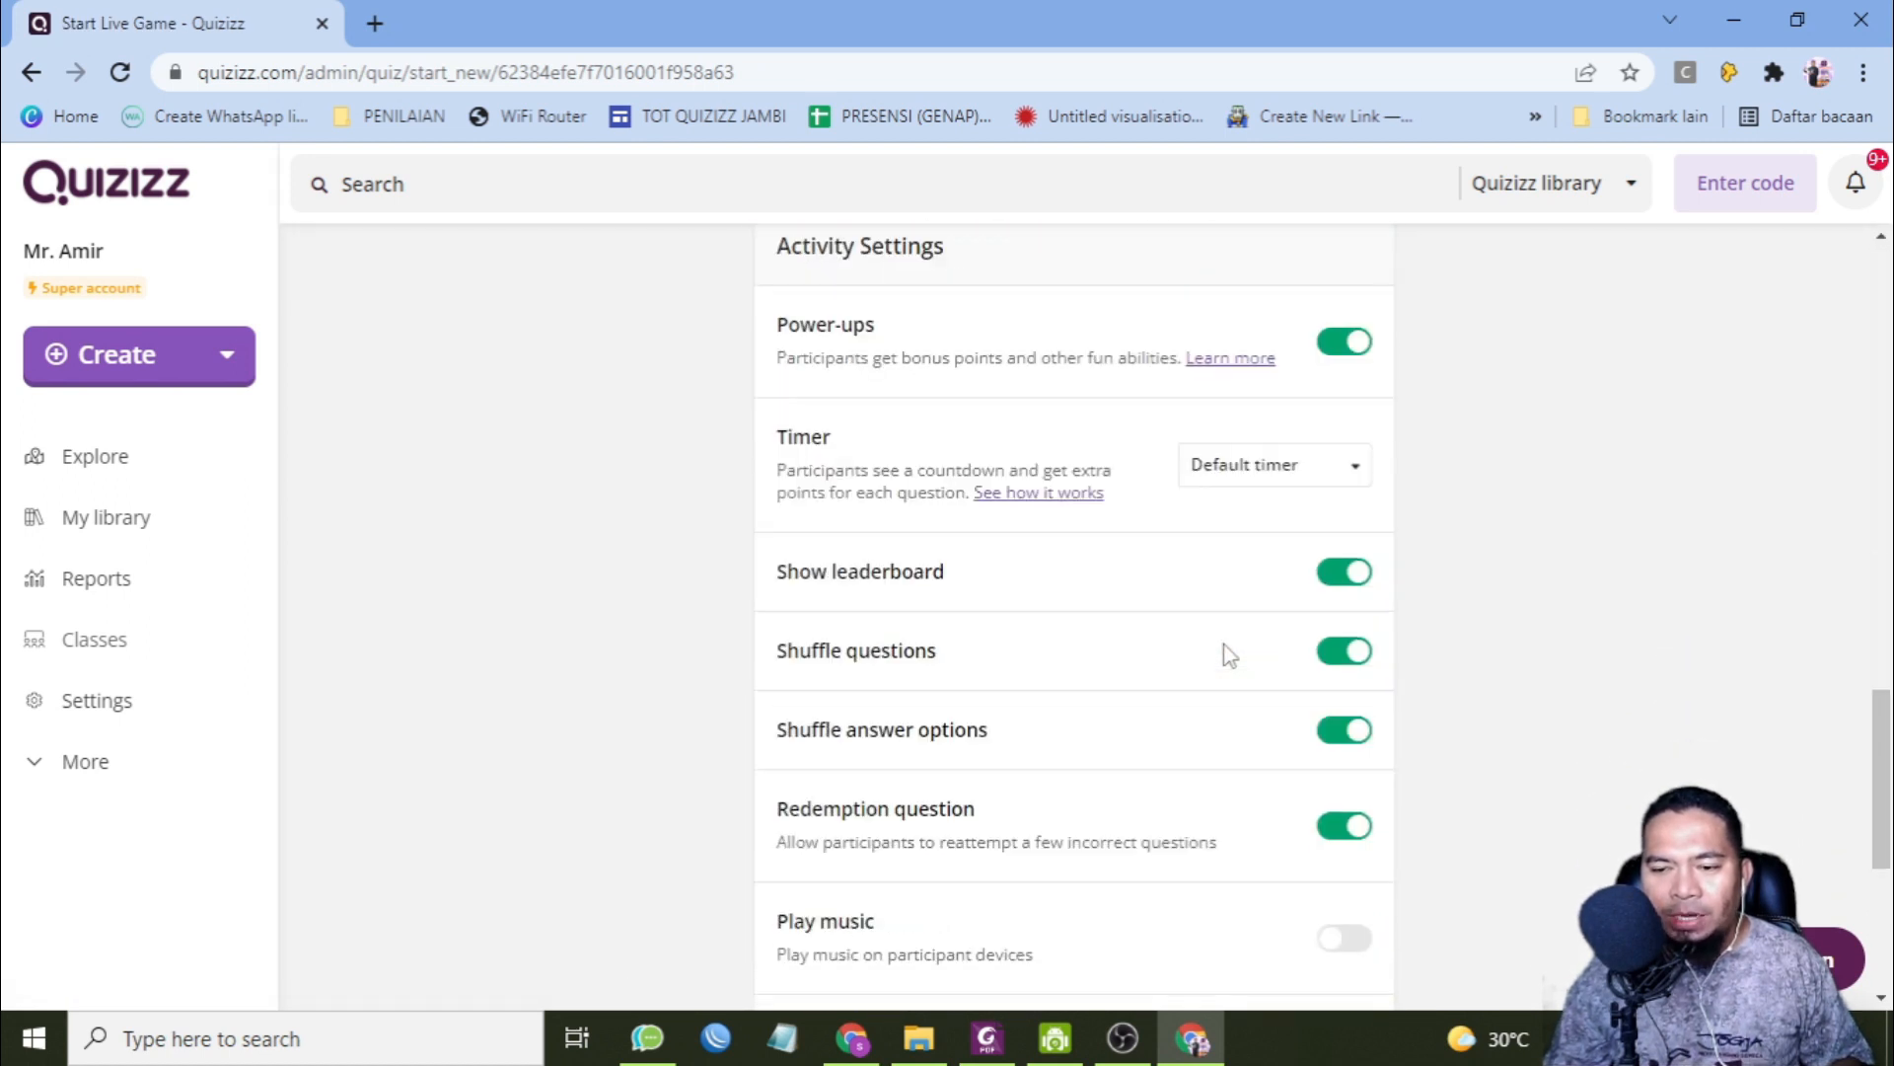
{"action": "scroll", "coordinate": [1229, 655], "scroll_direction": "up", "scroll_amount": 12}
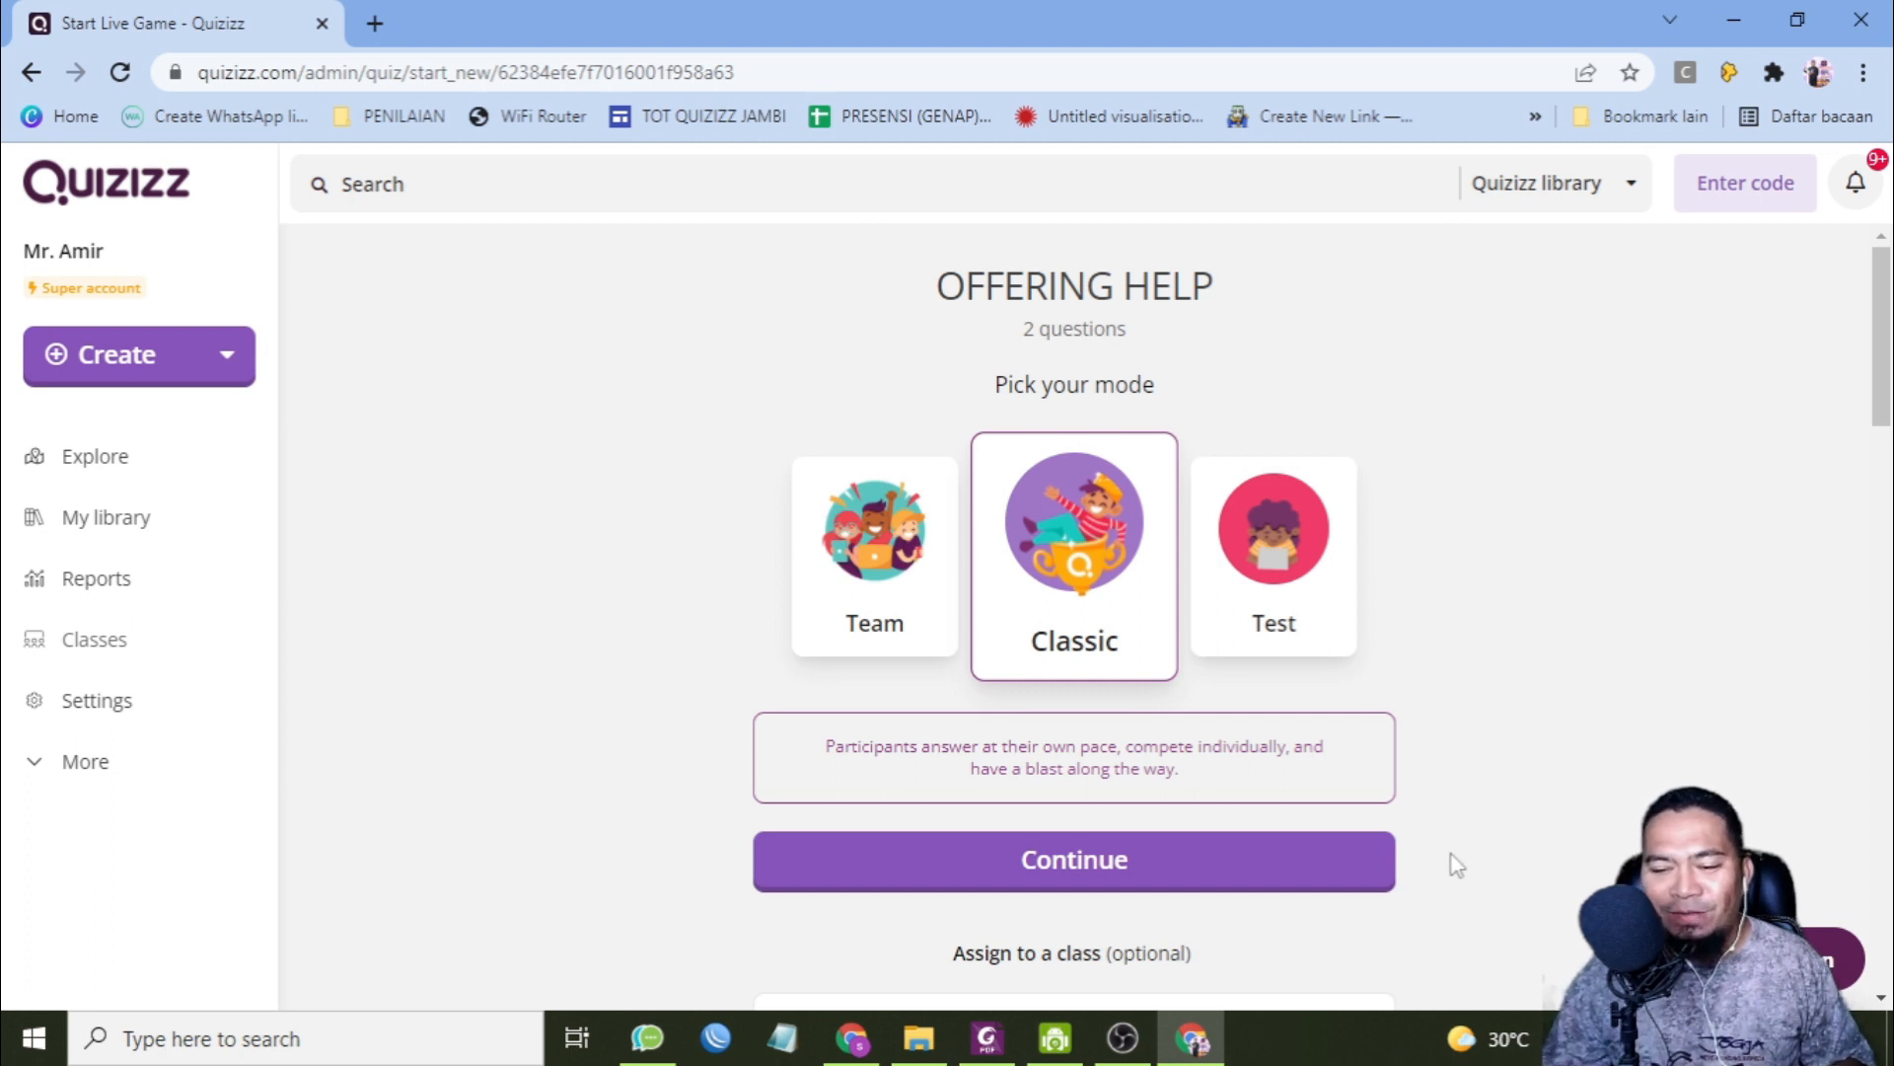
{"action": "scroll", "coordinate": [1451, 862], "scroll_direction": "down", "scroll_amount": 1}
{"action": "left_click", "coordinate": [1119, 739]}
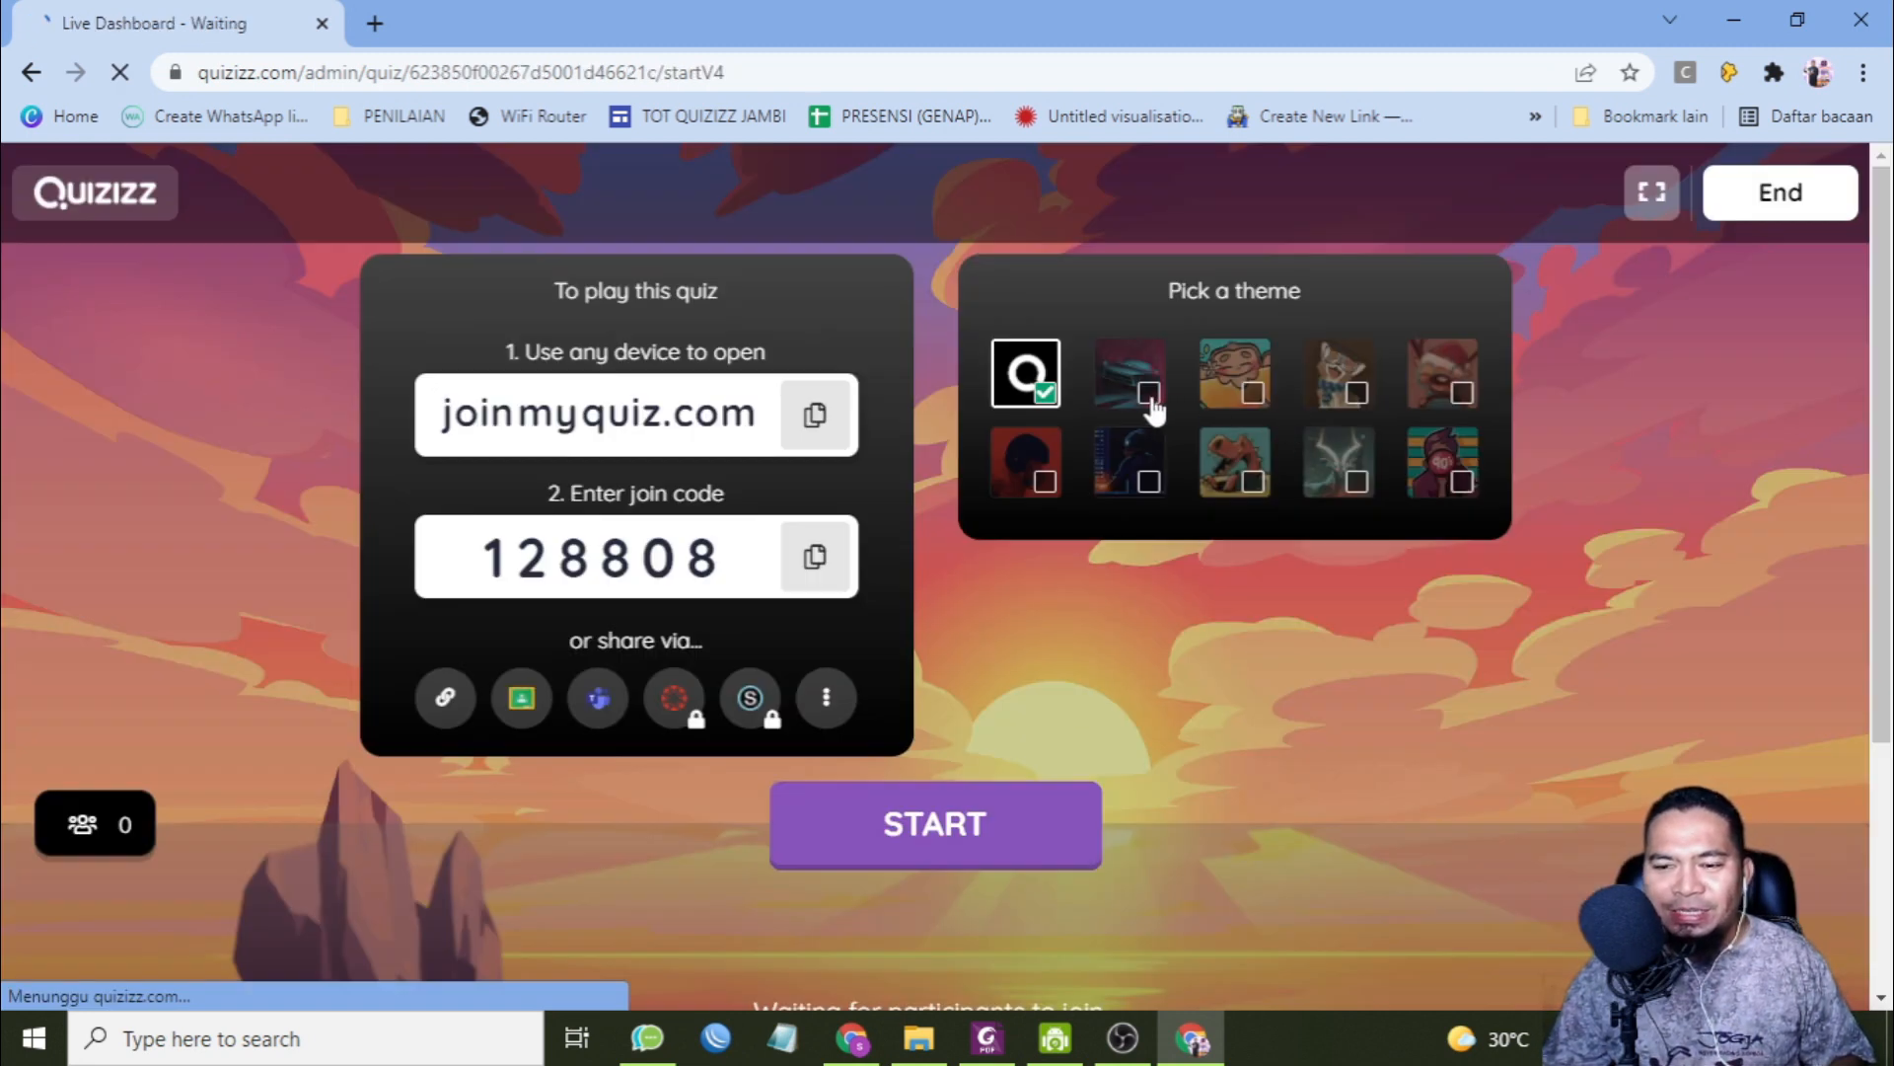
- Try out several themes for the live quiz lobby and pick the red one with the dark silhouette
{"action": "left_click", "coordinate": [1152, 403]}
{"action": "left_click", "coordinate": [1251, 407]}
{"action": "left_click", "coordinate": [1366, 403]}
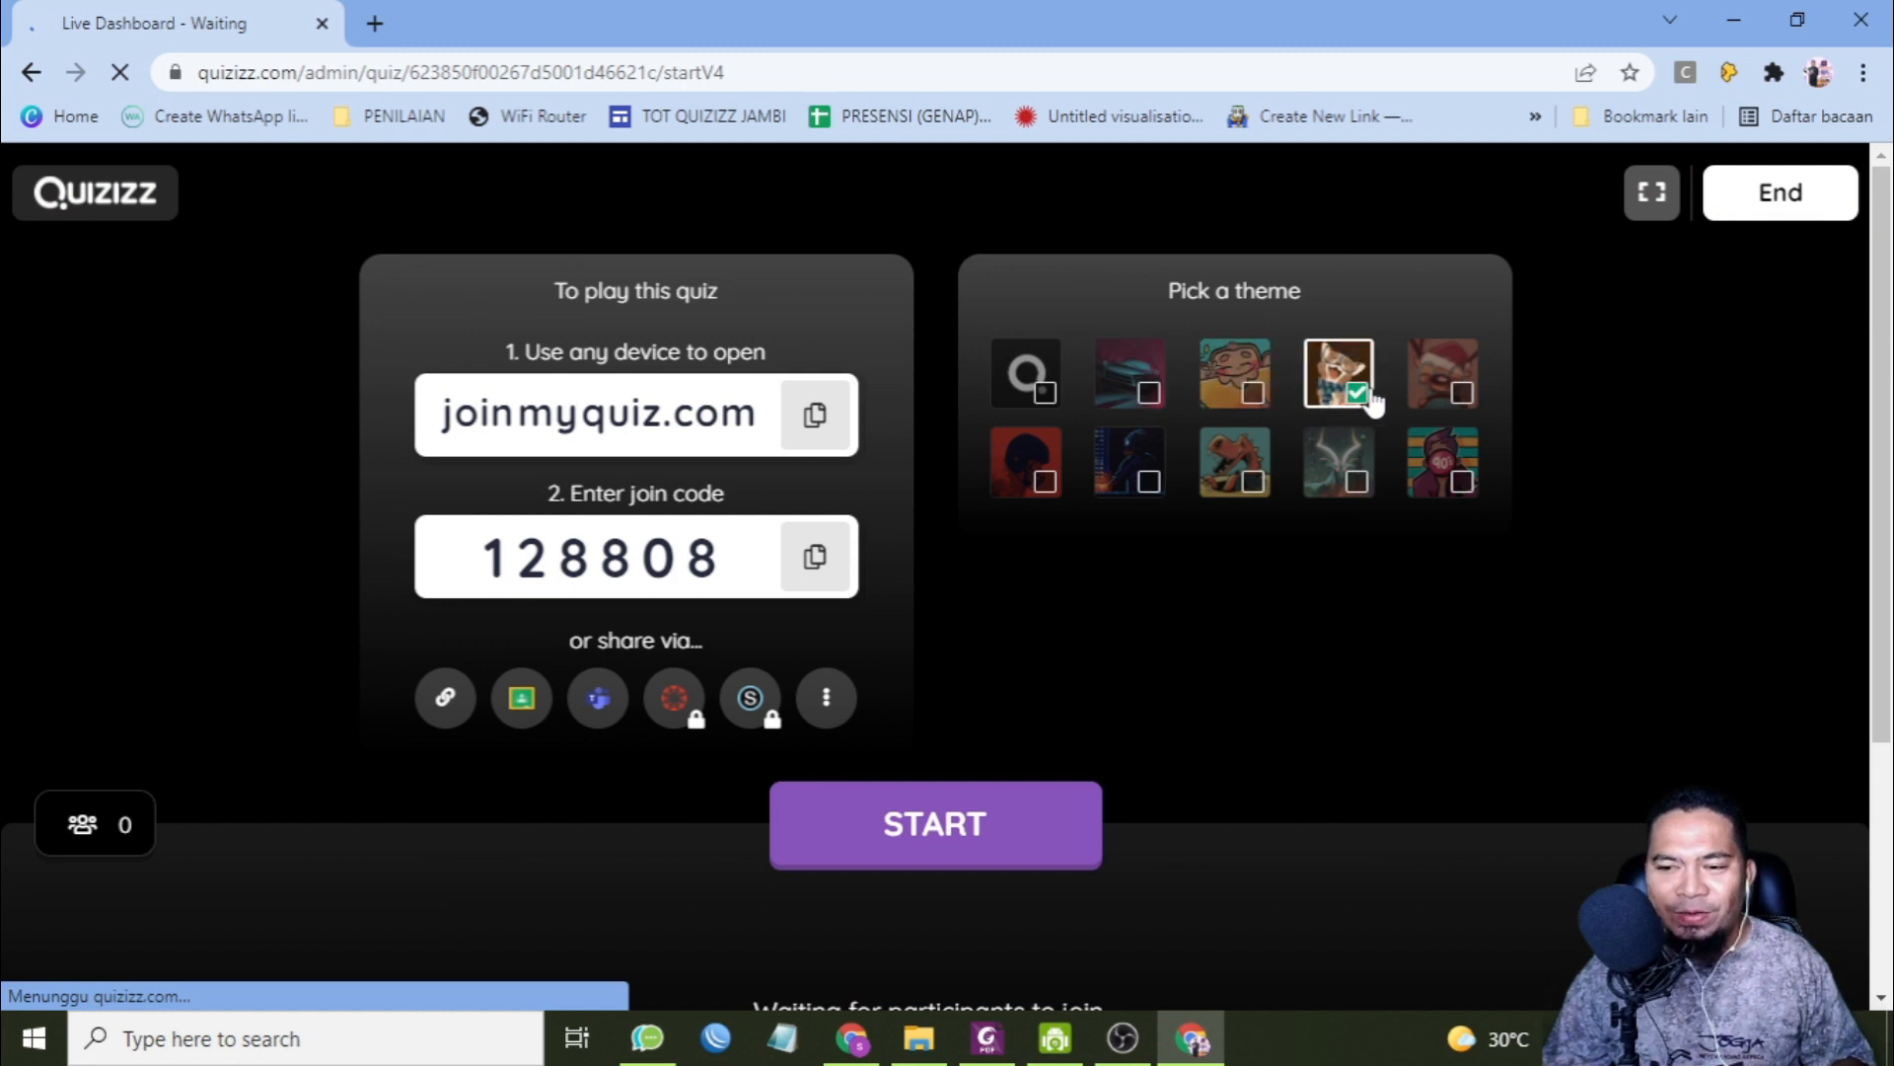
{"action": "left_click", "coordinate": [1464, 406]}
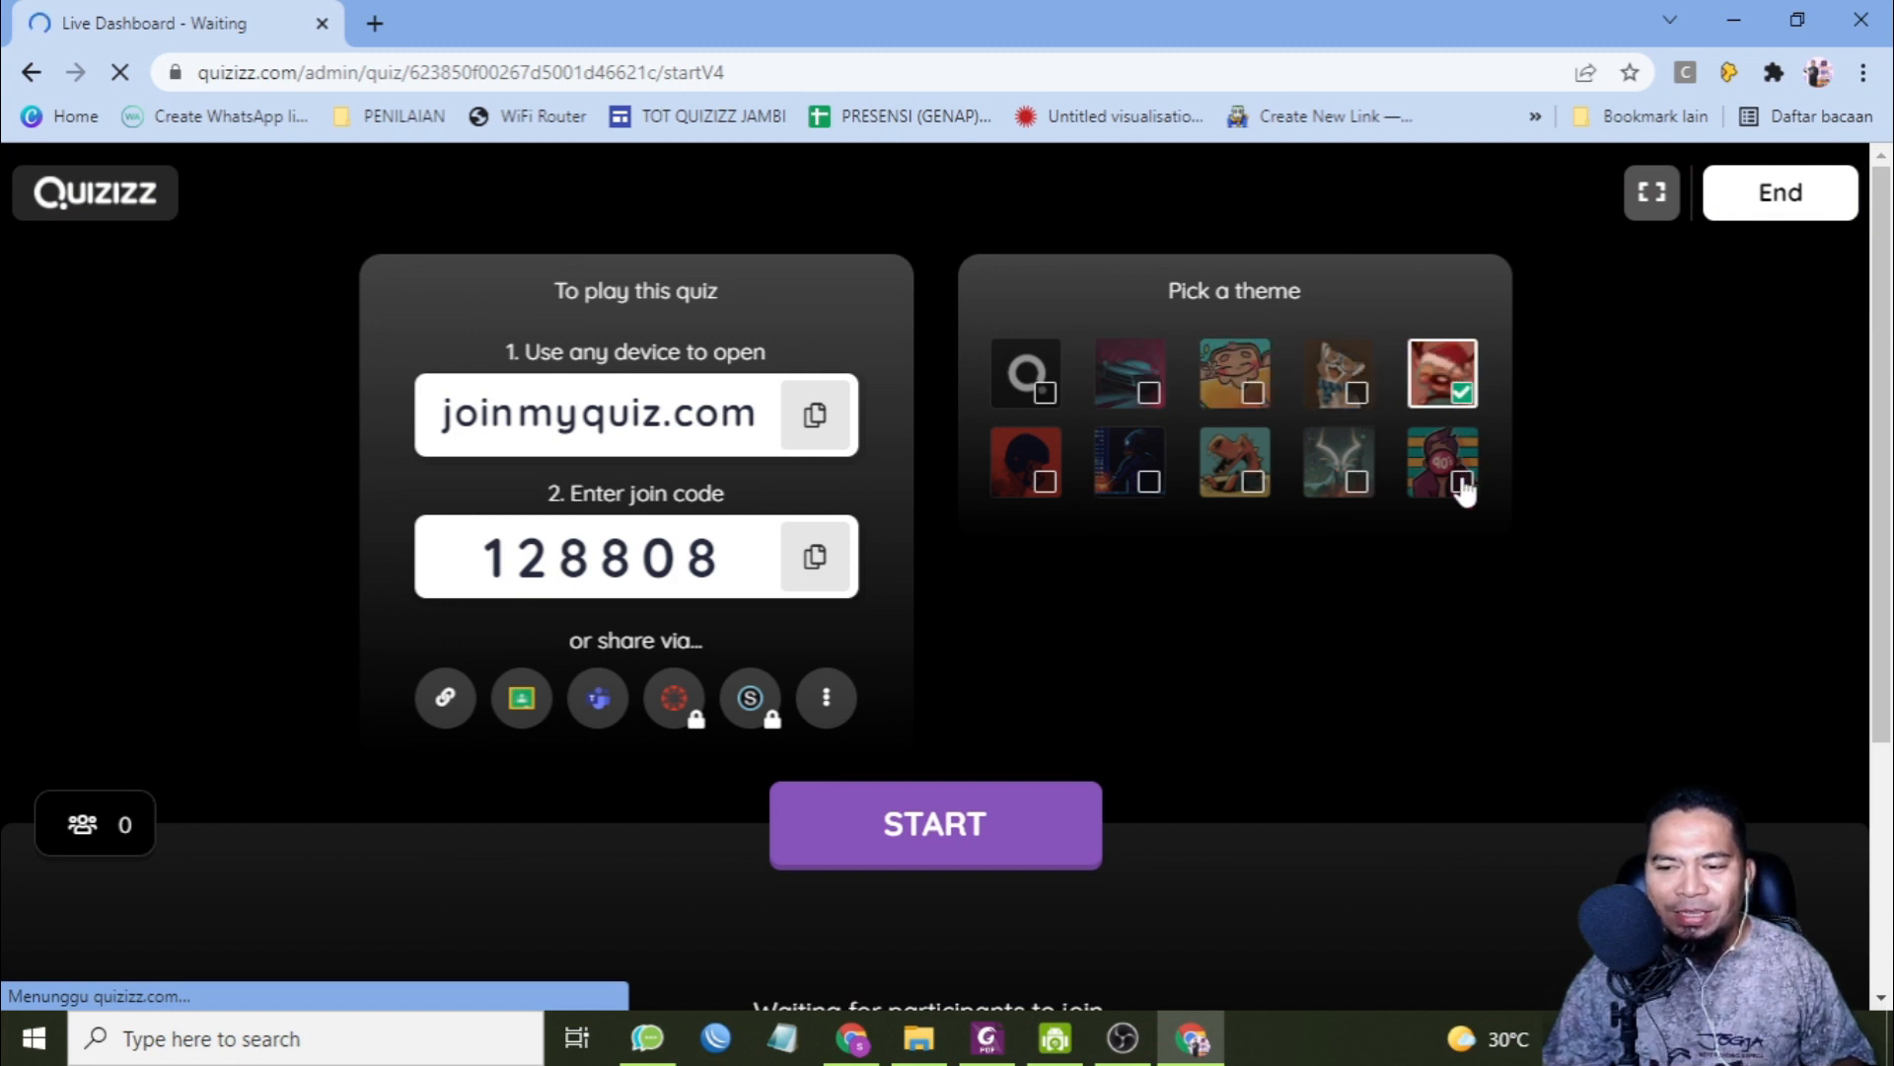
{"action": "left_click", "coordinate": [1462, 484]}
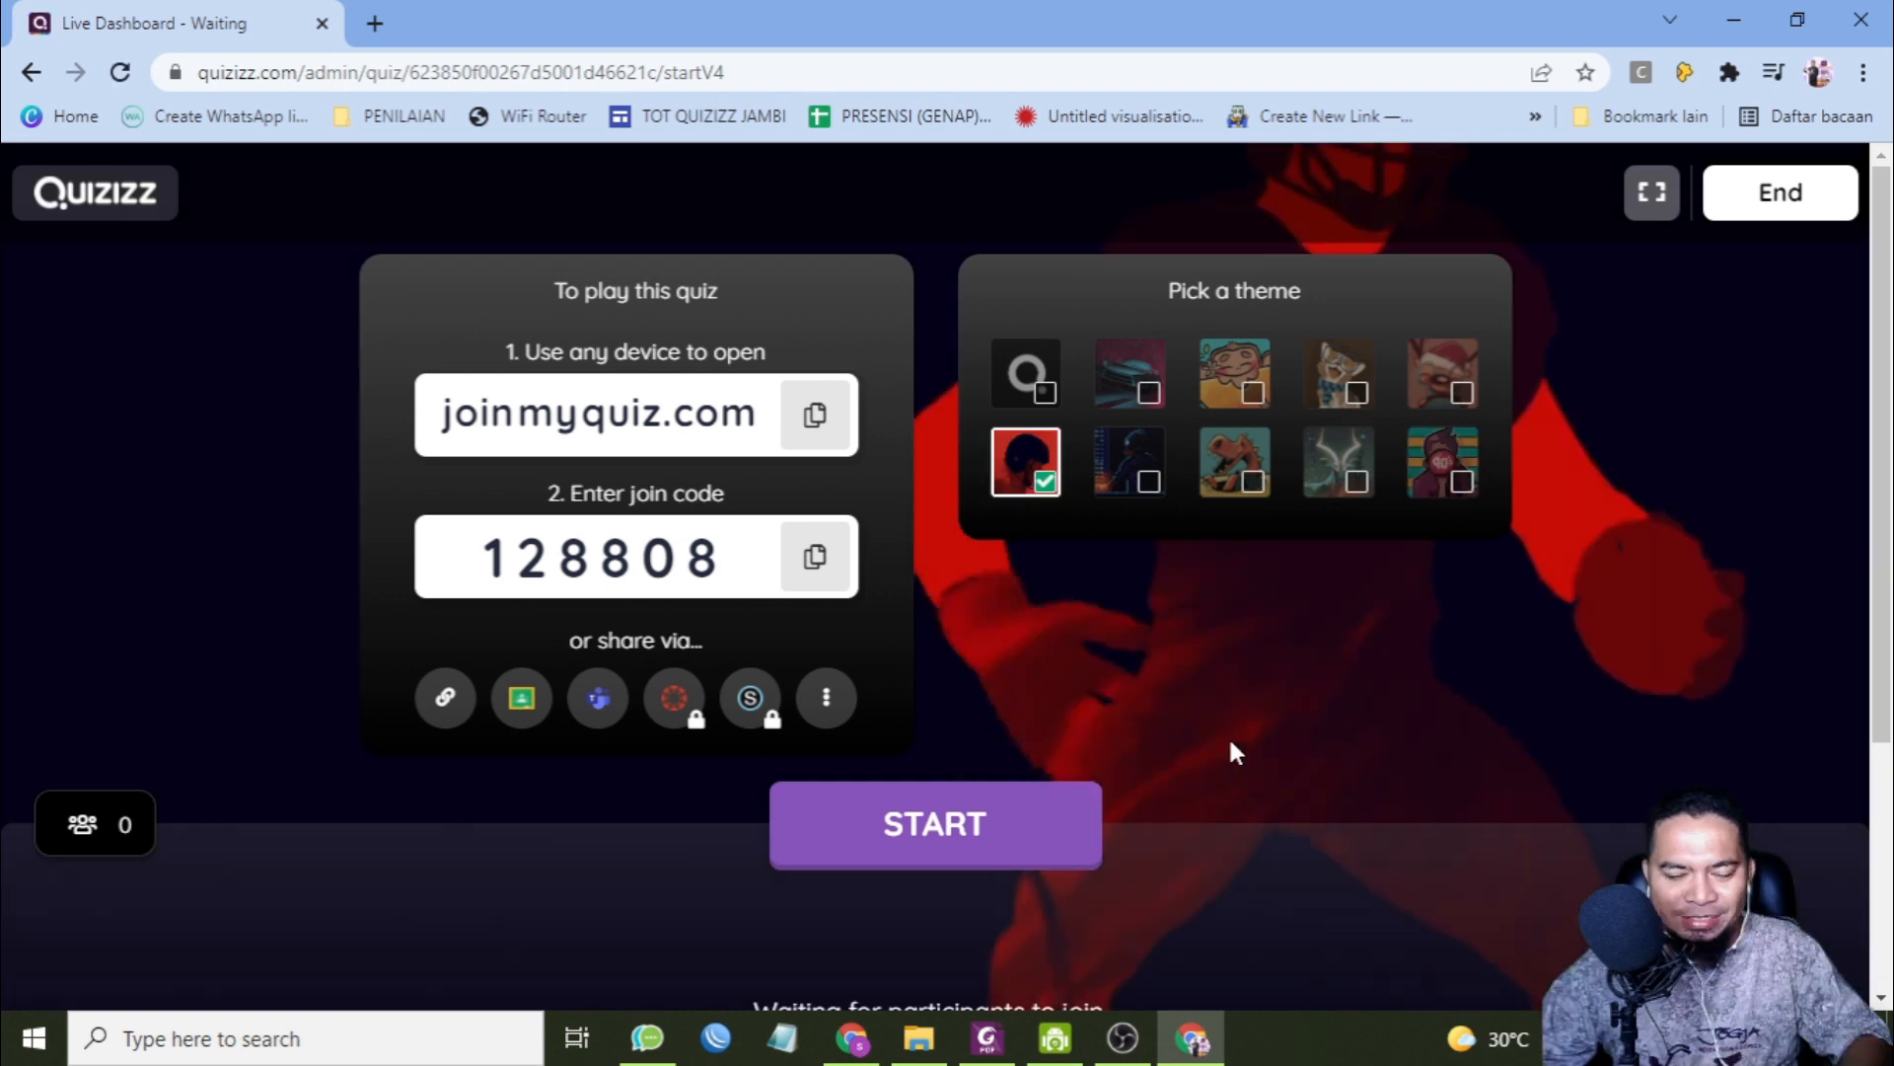
- Snap the live quiz browser window to the right half of the screen and widen it, leaving room for the phone view
{"action": "key", "text": "super+Right"}
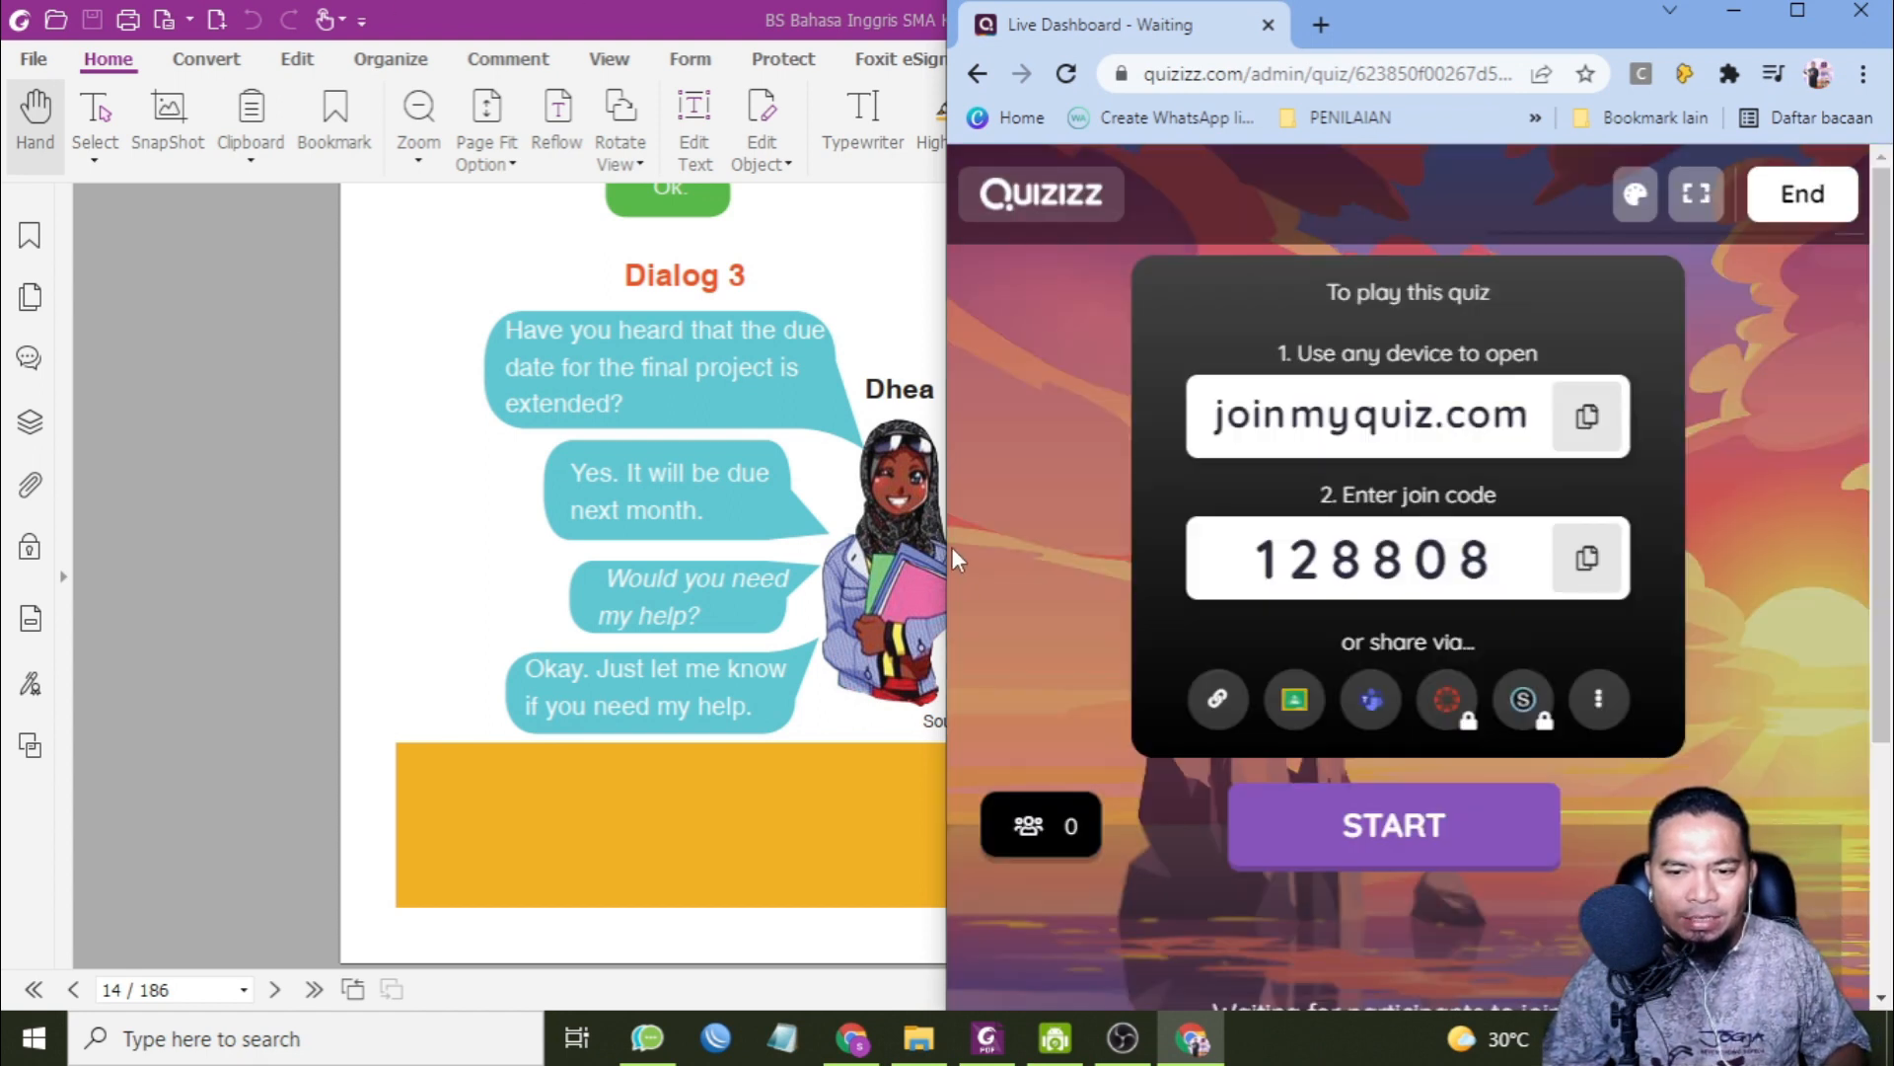
{"action": "left_click_drag", "start_coordinate": [949, 551], "coordinate": [725, 562]}
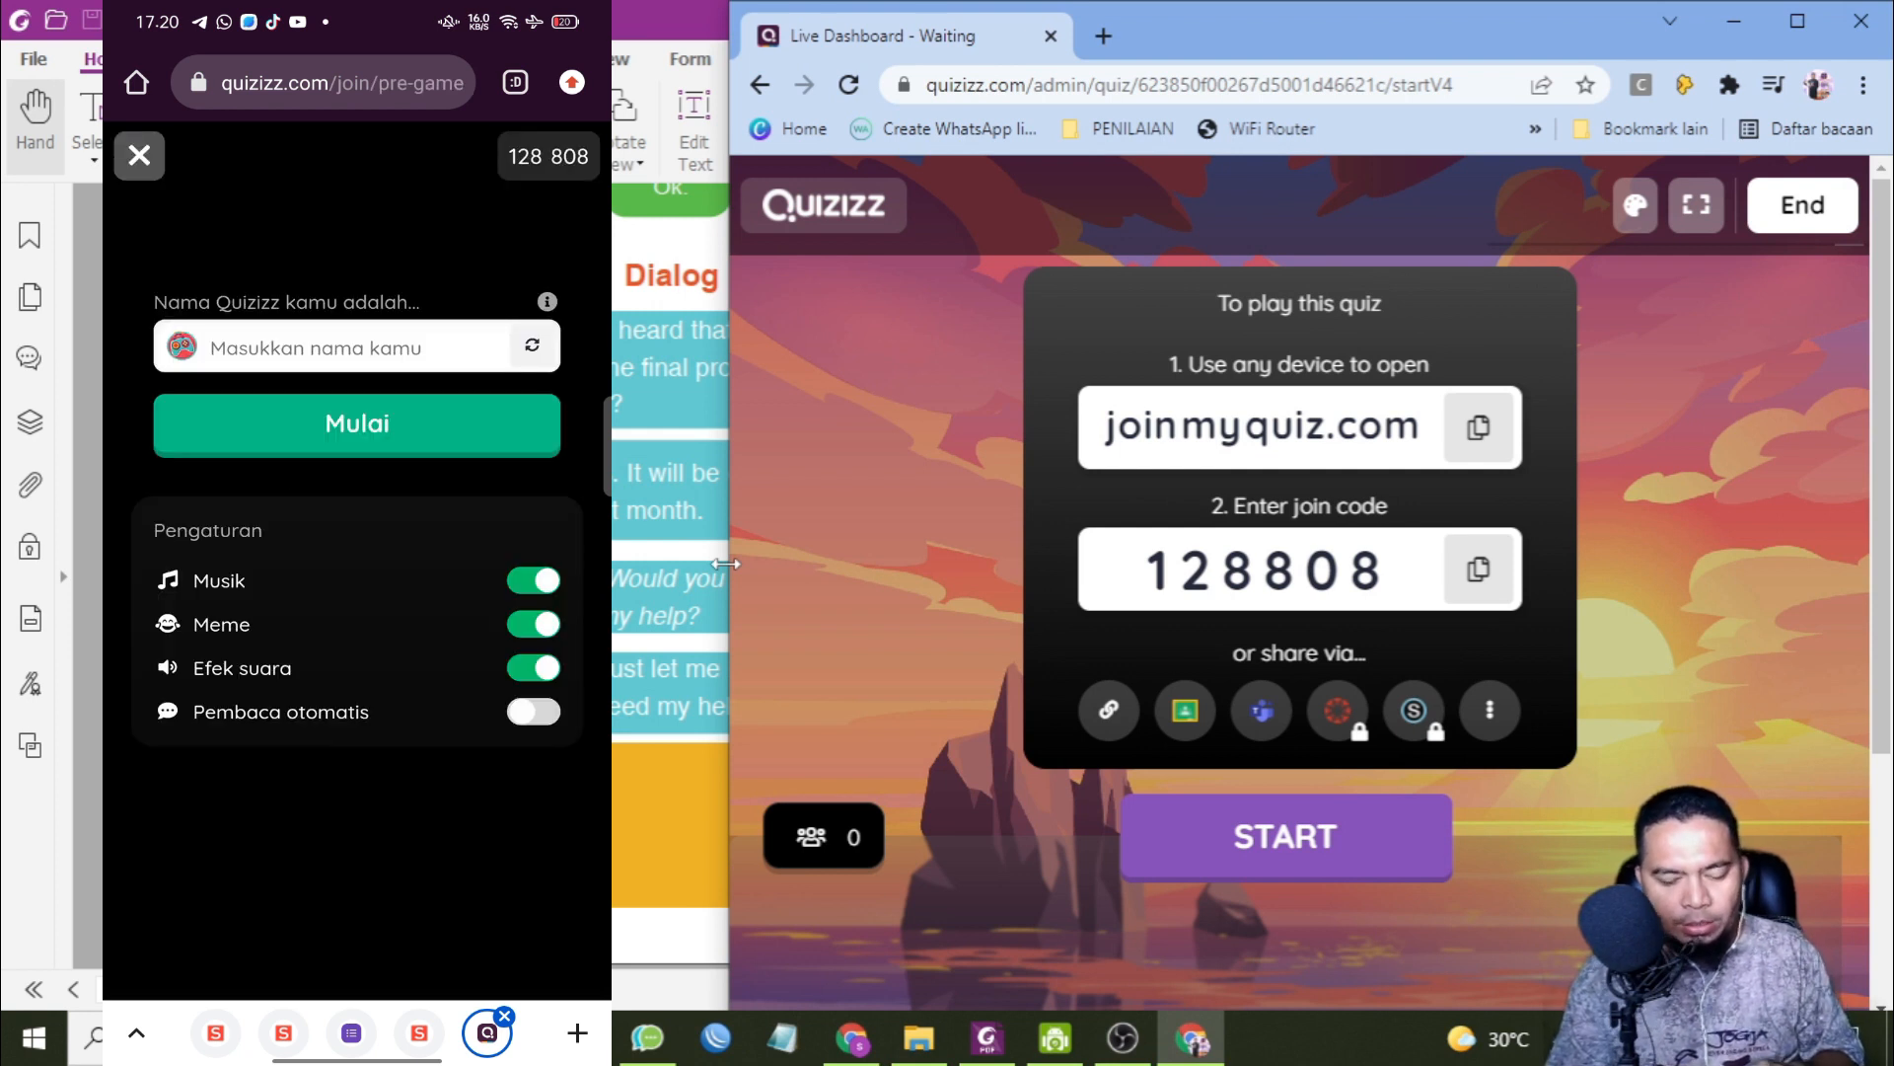
- On the phone, enter the participant's name, turn off Musik, Meme and Efek suara, and join the game
{"action": "type", "text": "Amir"}
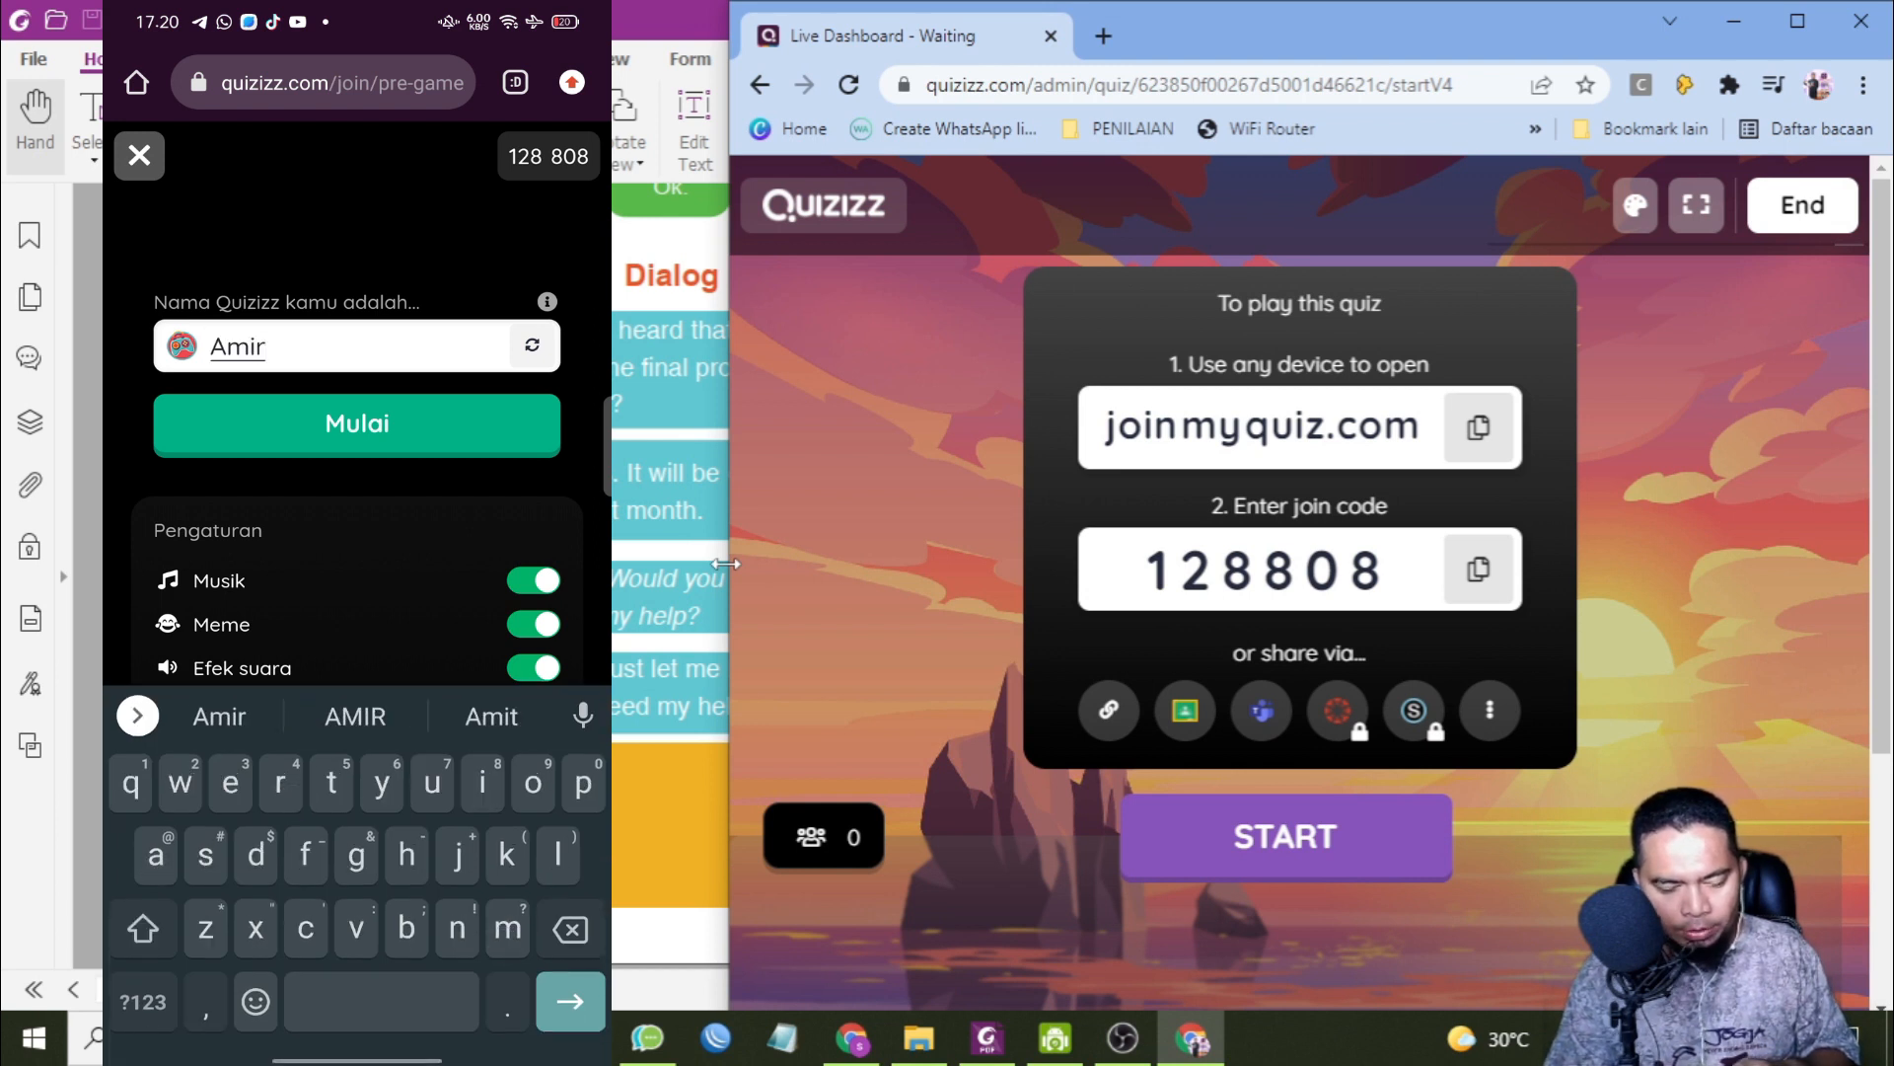
{"action": "scroll", "coordinate": [166, 439], "scroll_direction": "down", "scroll_amount": 2}
{"action": "left_click", "coordinate": [567, 429]}
{"action": "left_click", "coordinate": [533, 548]}
{"action": "left_click", "coordinate": [533, 591]}
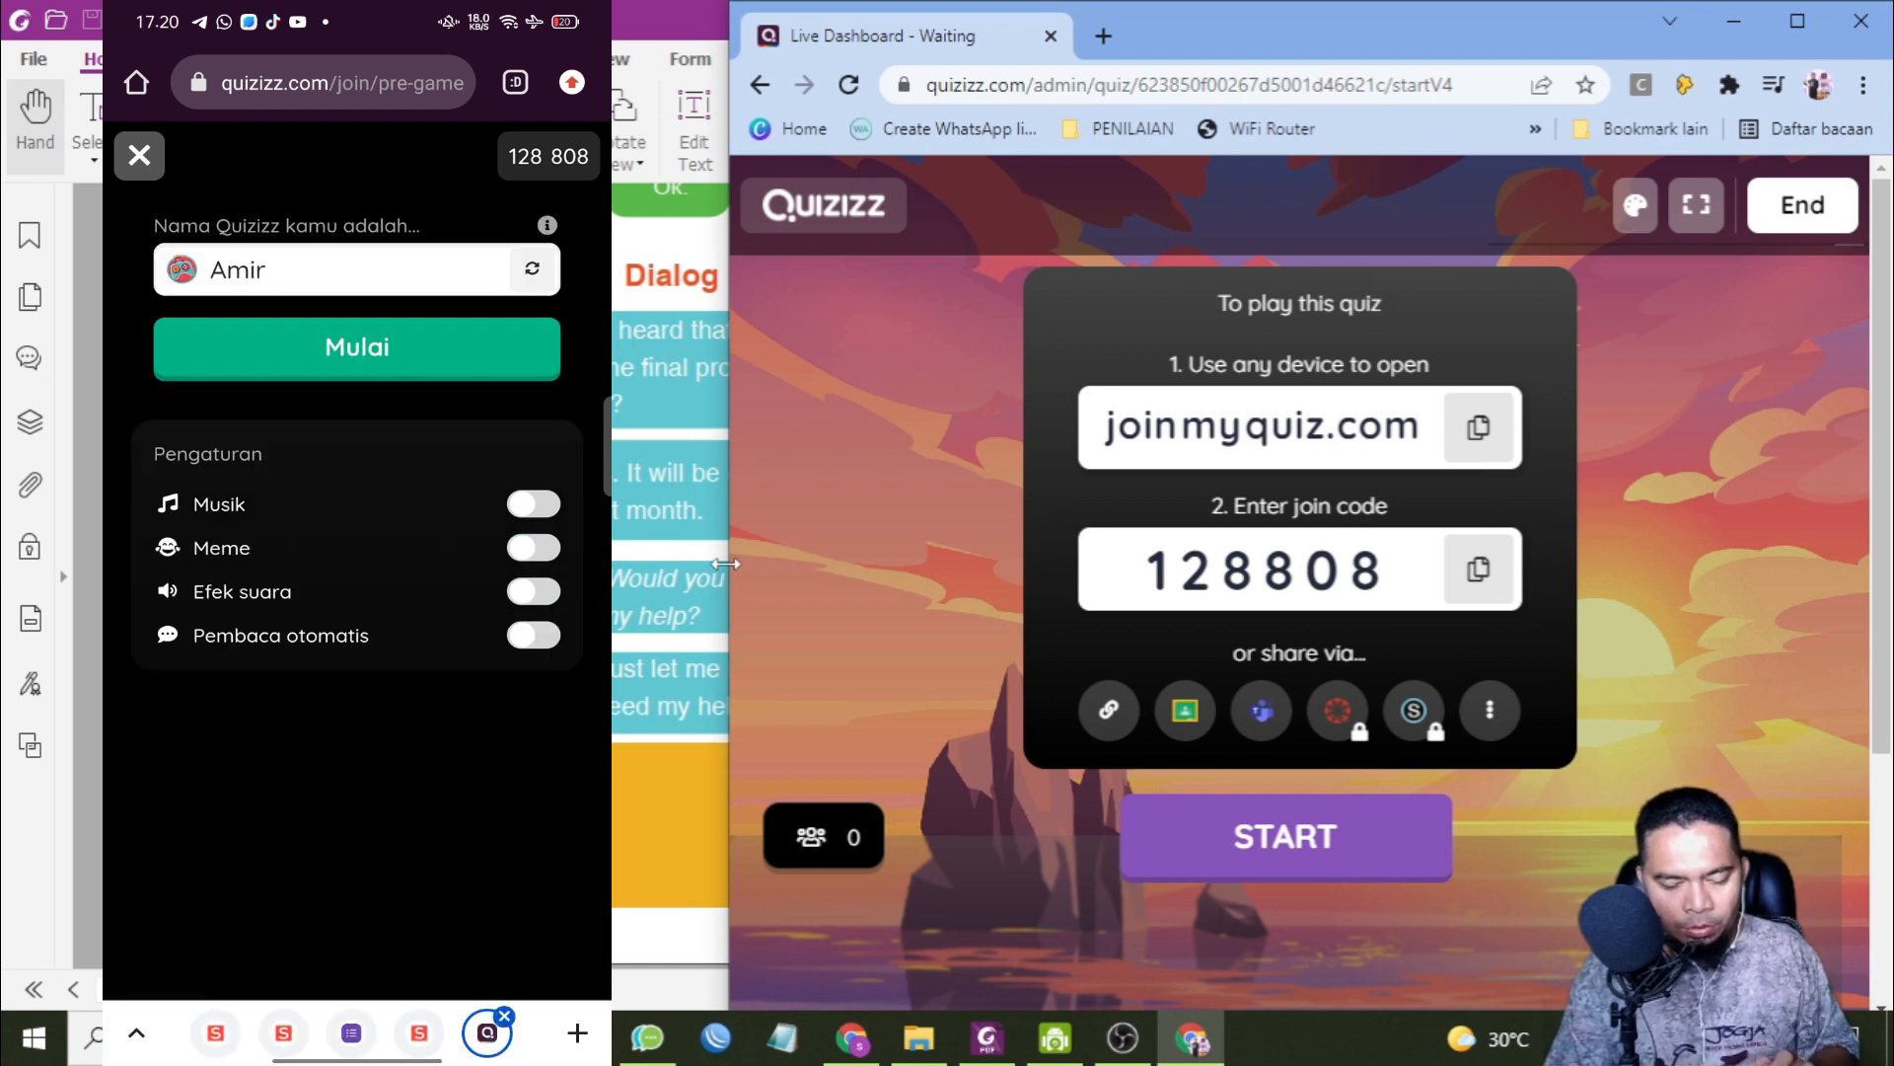
{"action": "left_click", "coordinate": [357, 348]}
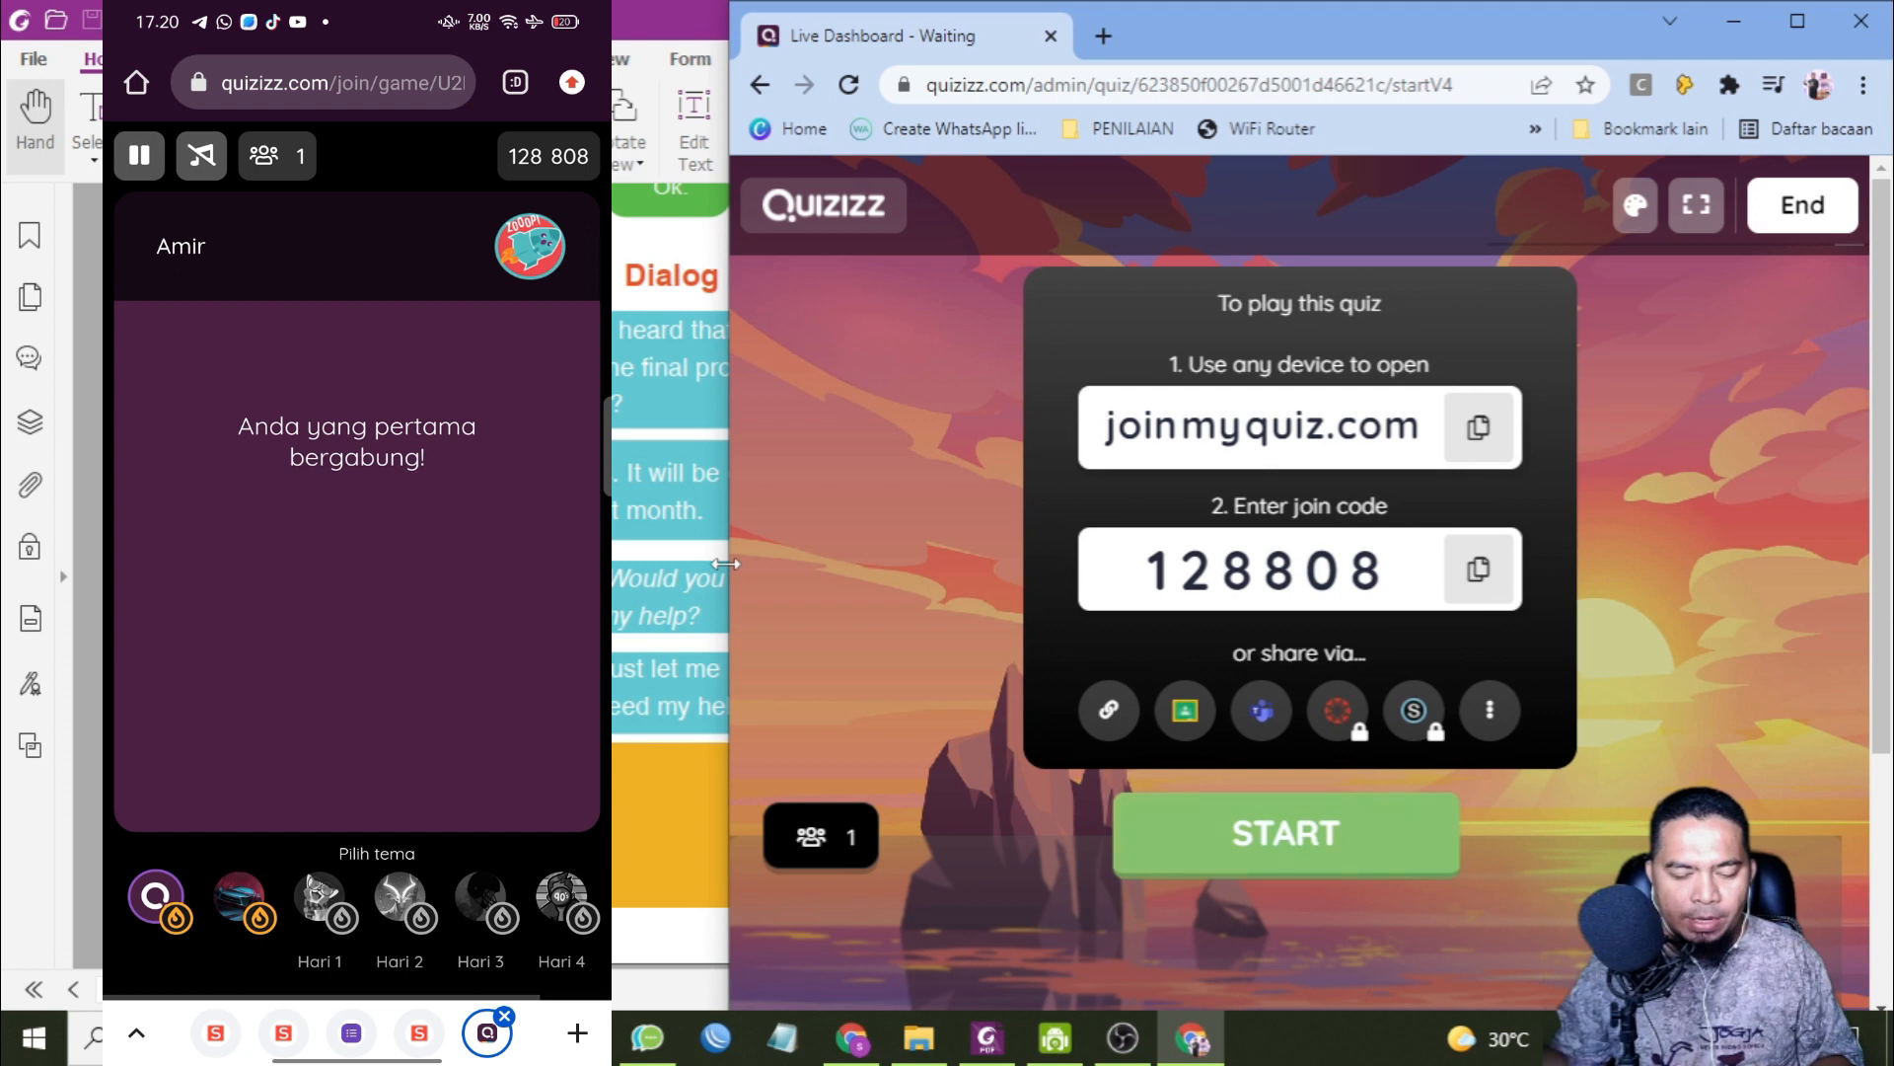
- Minimise the Foxit PDF window behind the browser and start the live quiz with the joined participant
{"action": "scroll", "coordinate": [1181, 794], "scroll_direction": "down", "scroll_amount": 3}
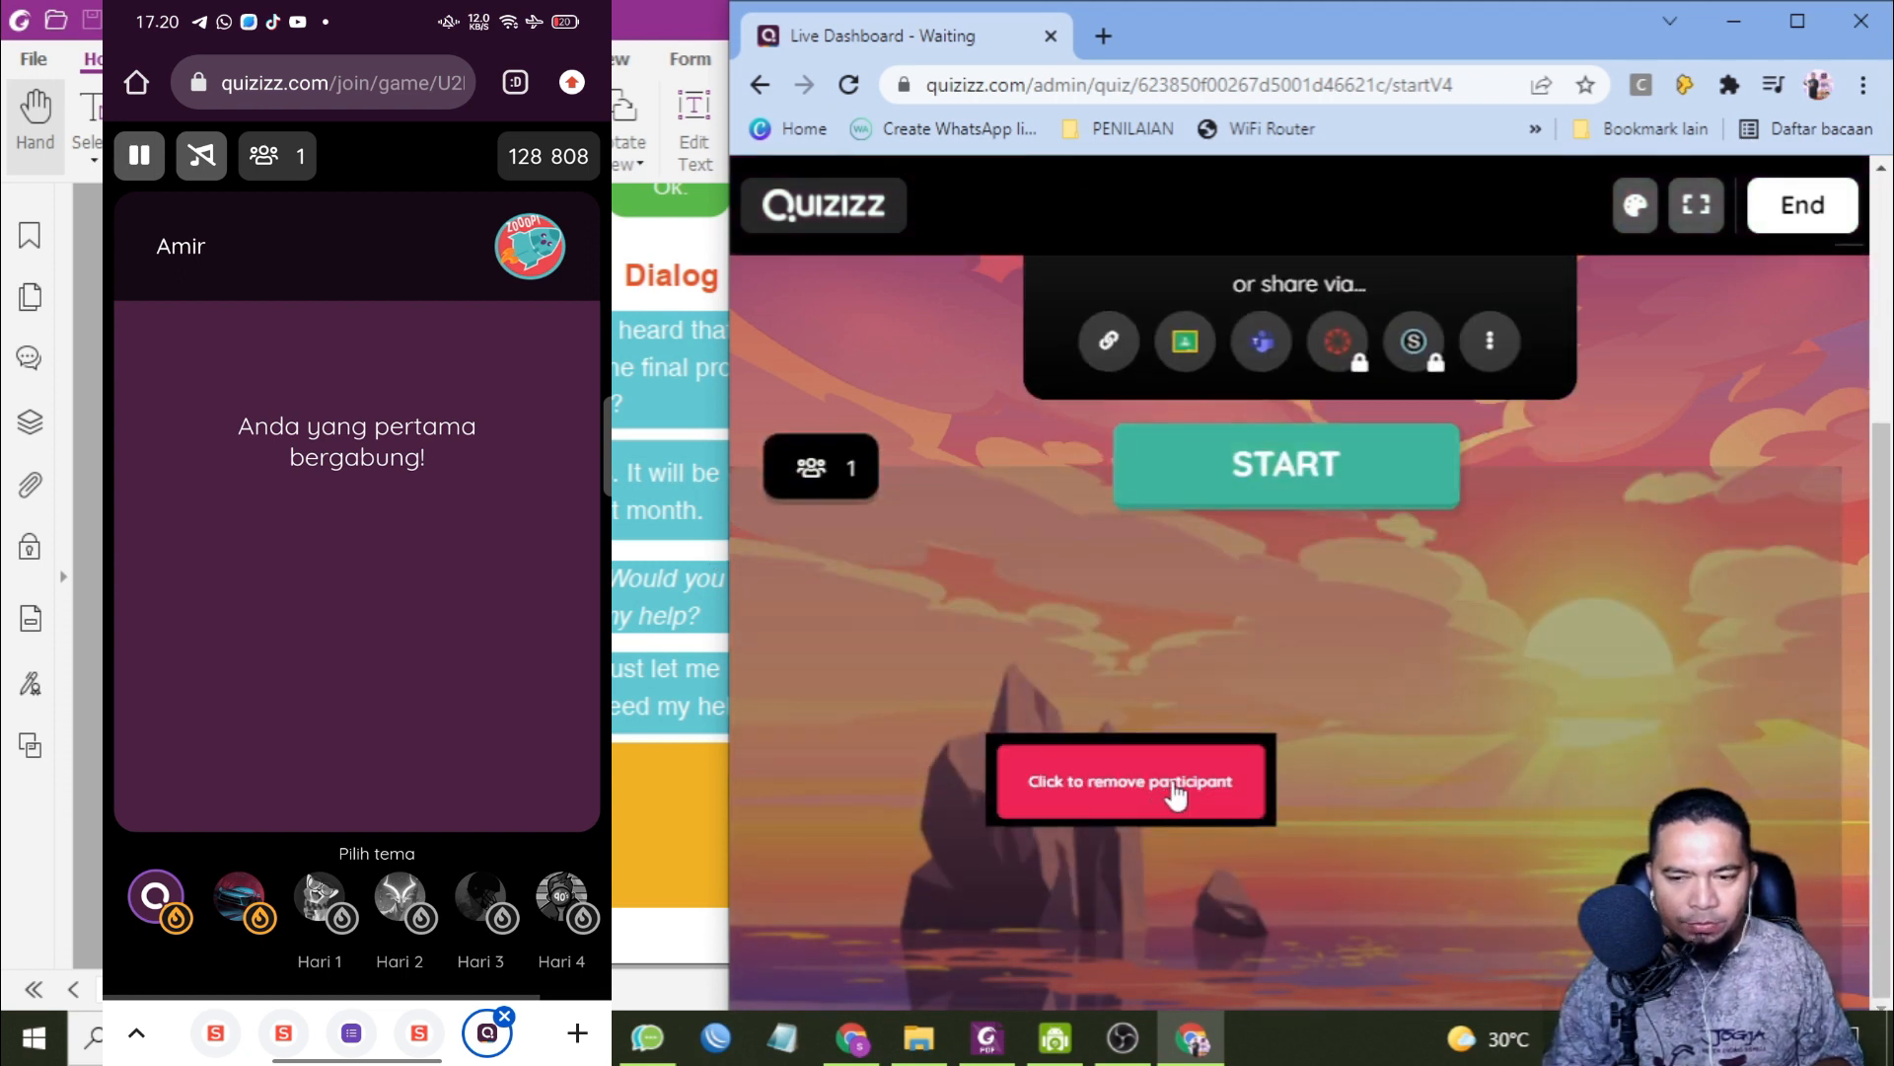
{"action": "scroll", "coordinate": [1398, 672], "scroll_direction": "up", "scroll_amount": 3}
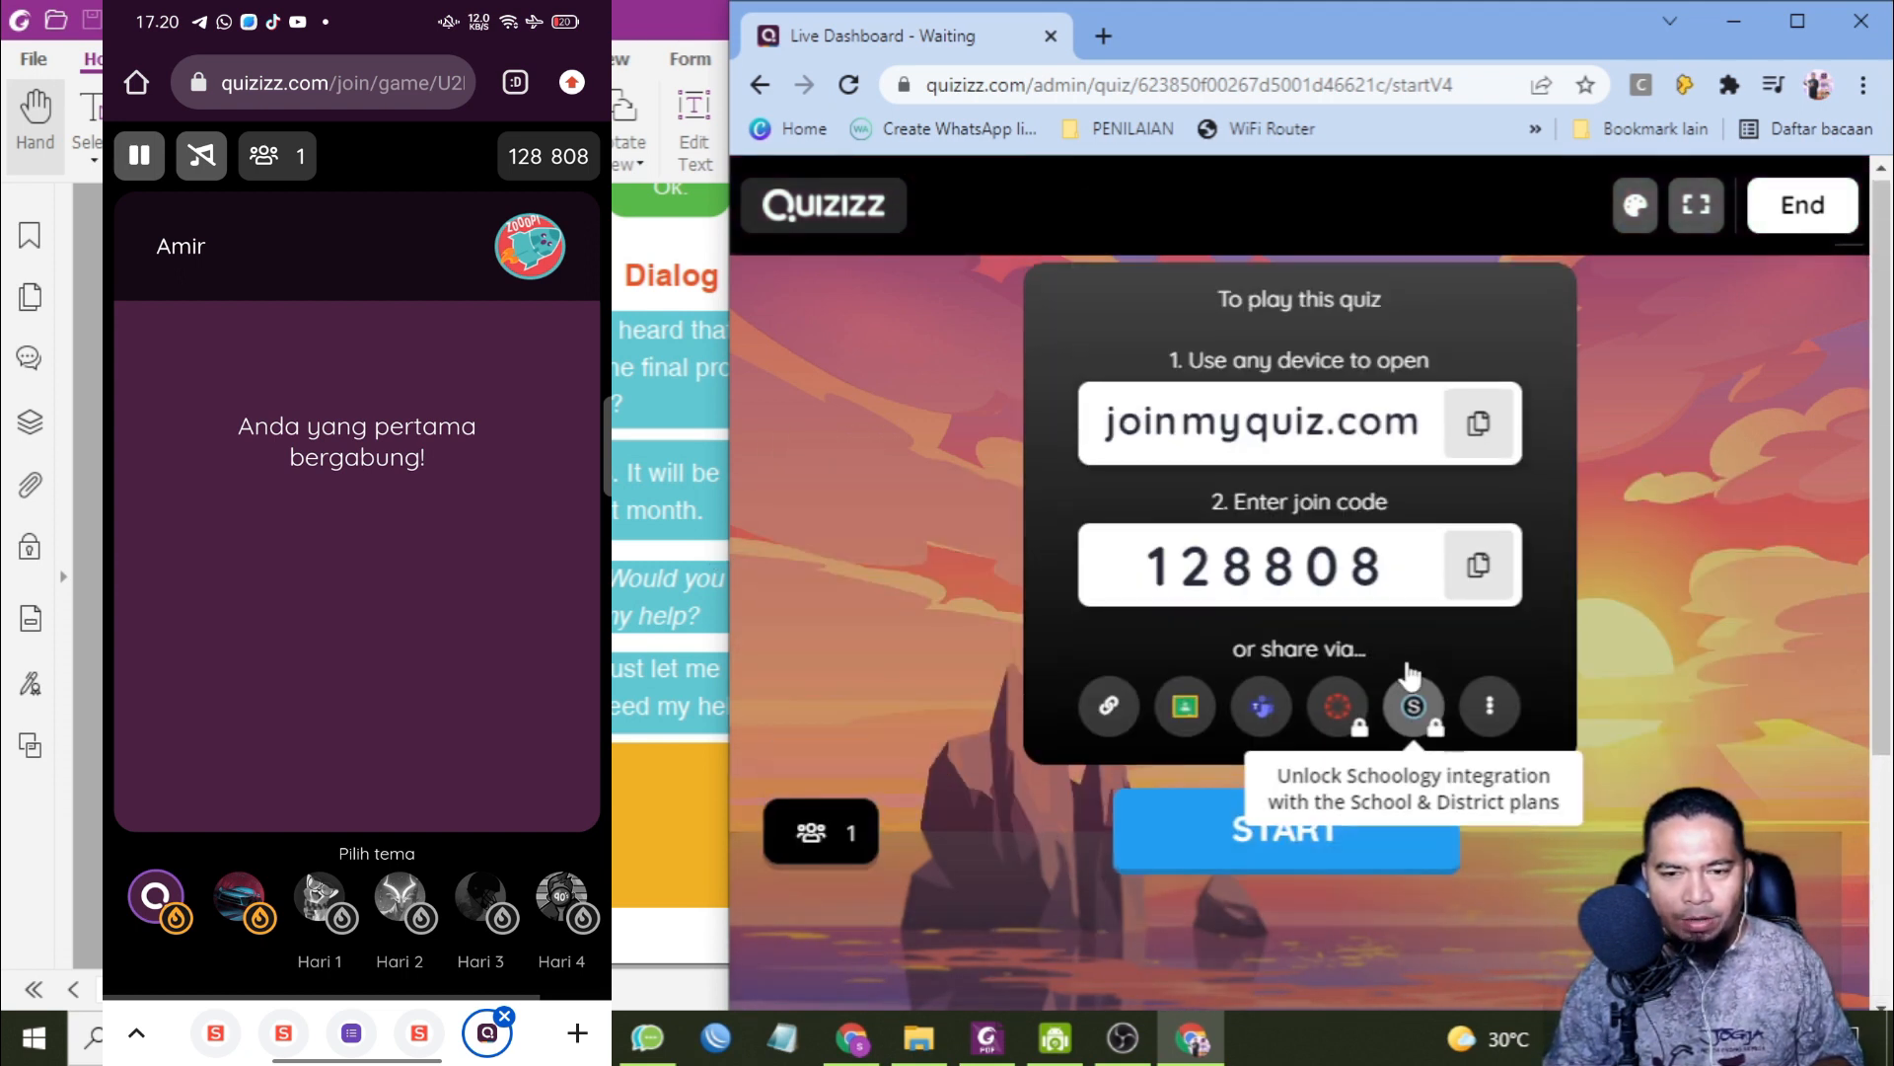
{"action": "left_click", "coordinate": [1734, 20]}
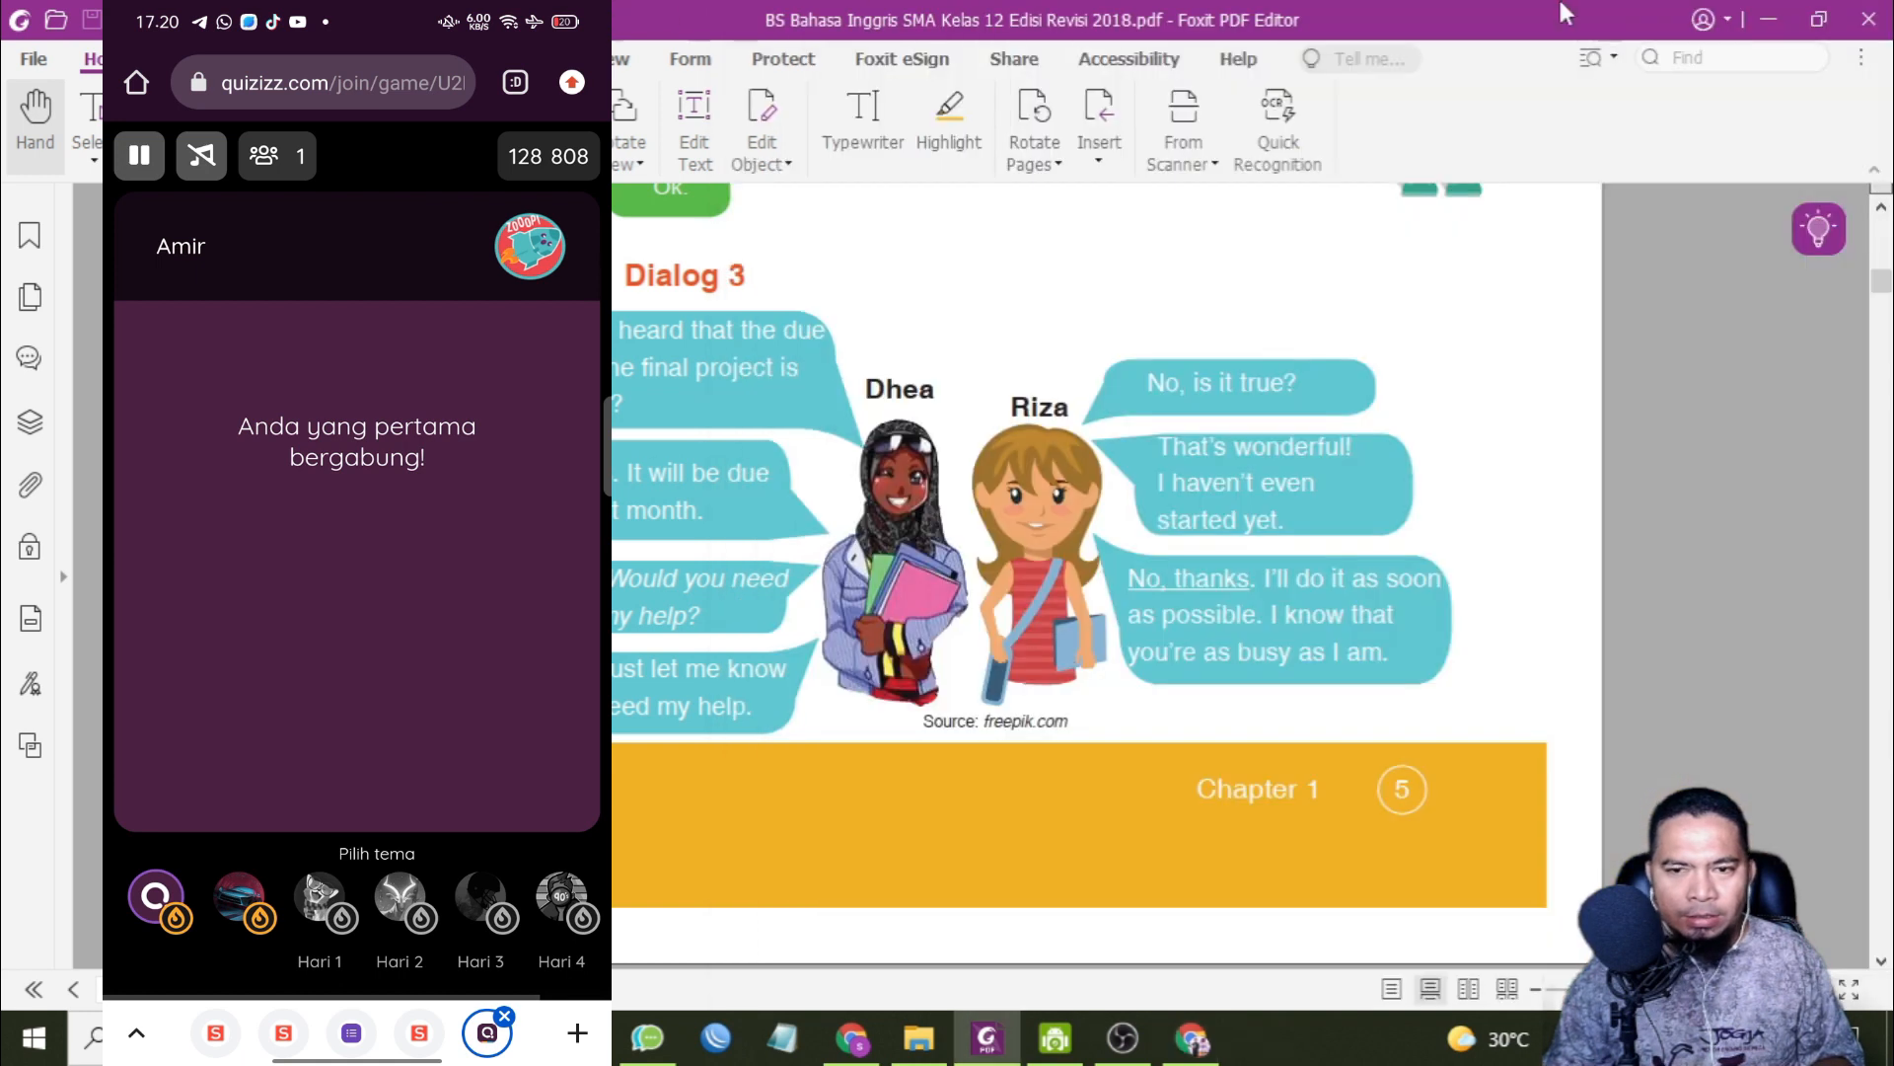
{"action": "left_click", "coordinate": [1773, 19]}
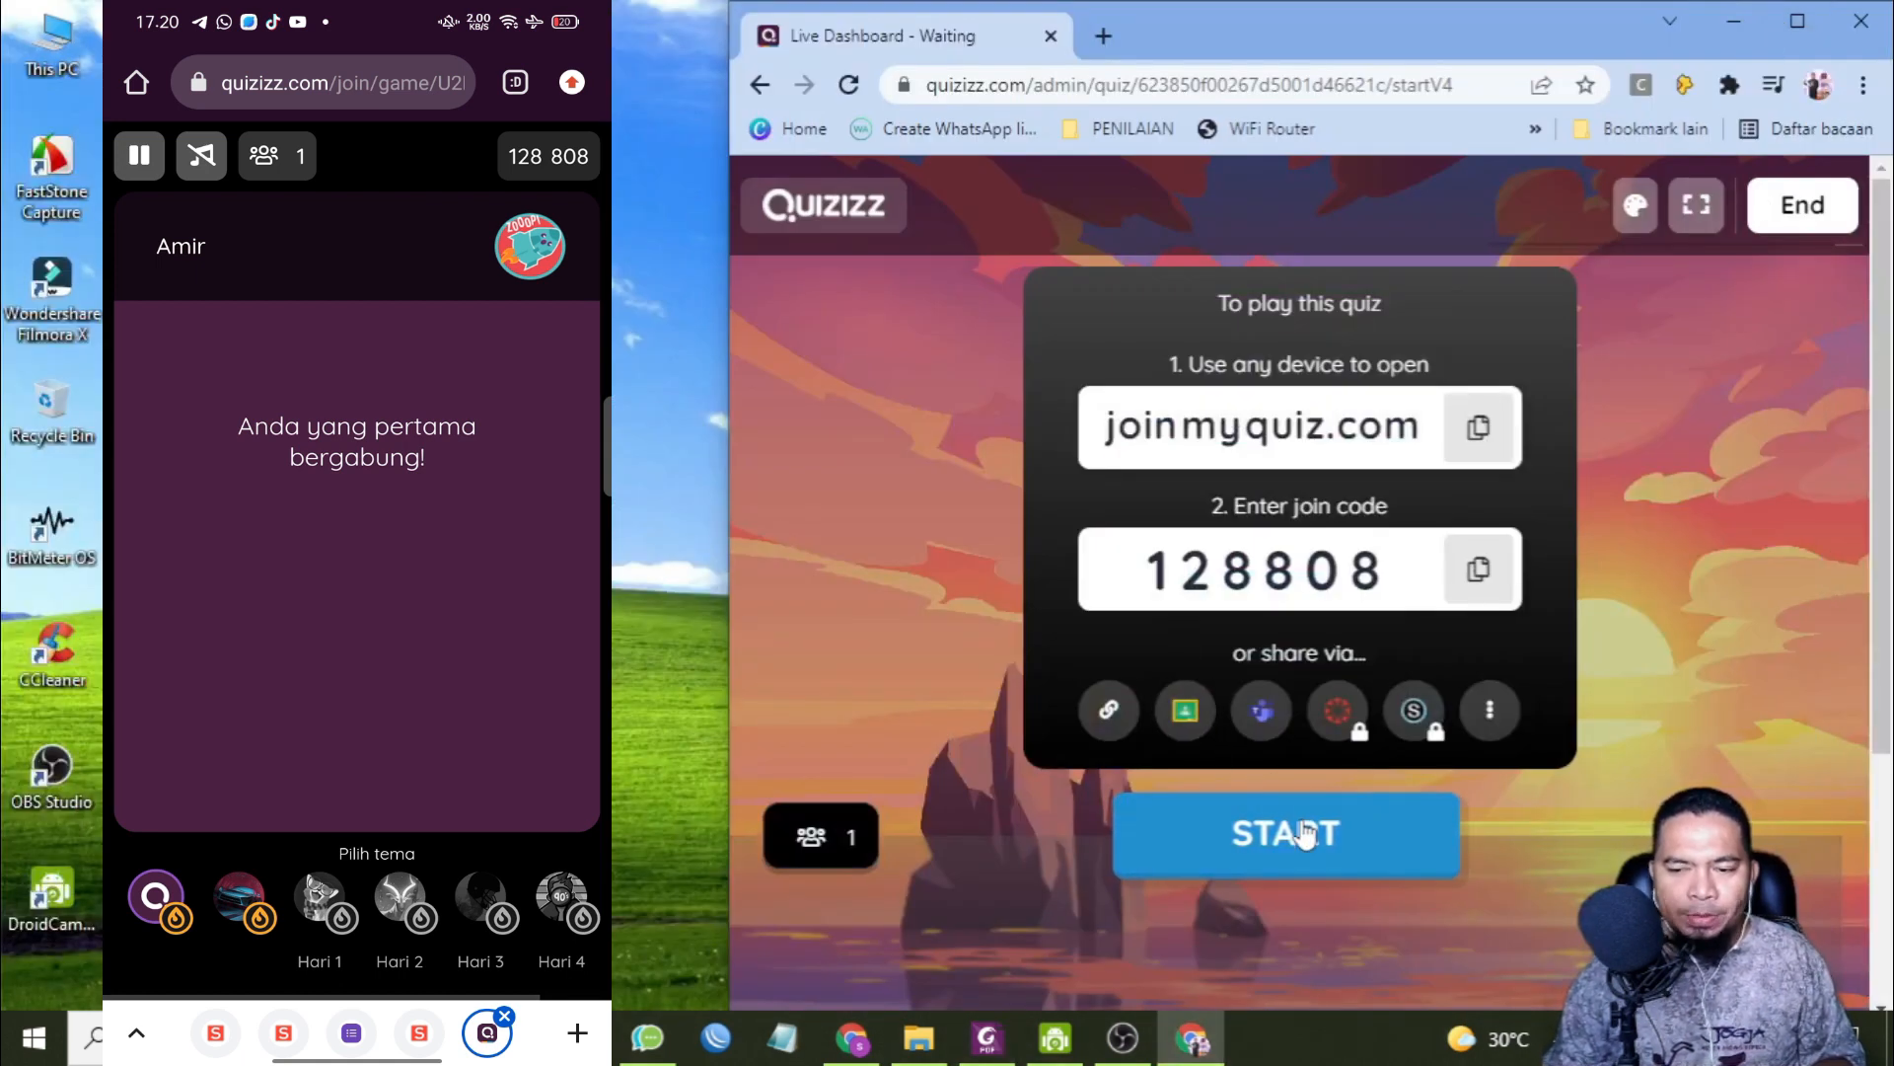
{"action": "left_click", "coordinate": [1344, 834]}
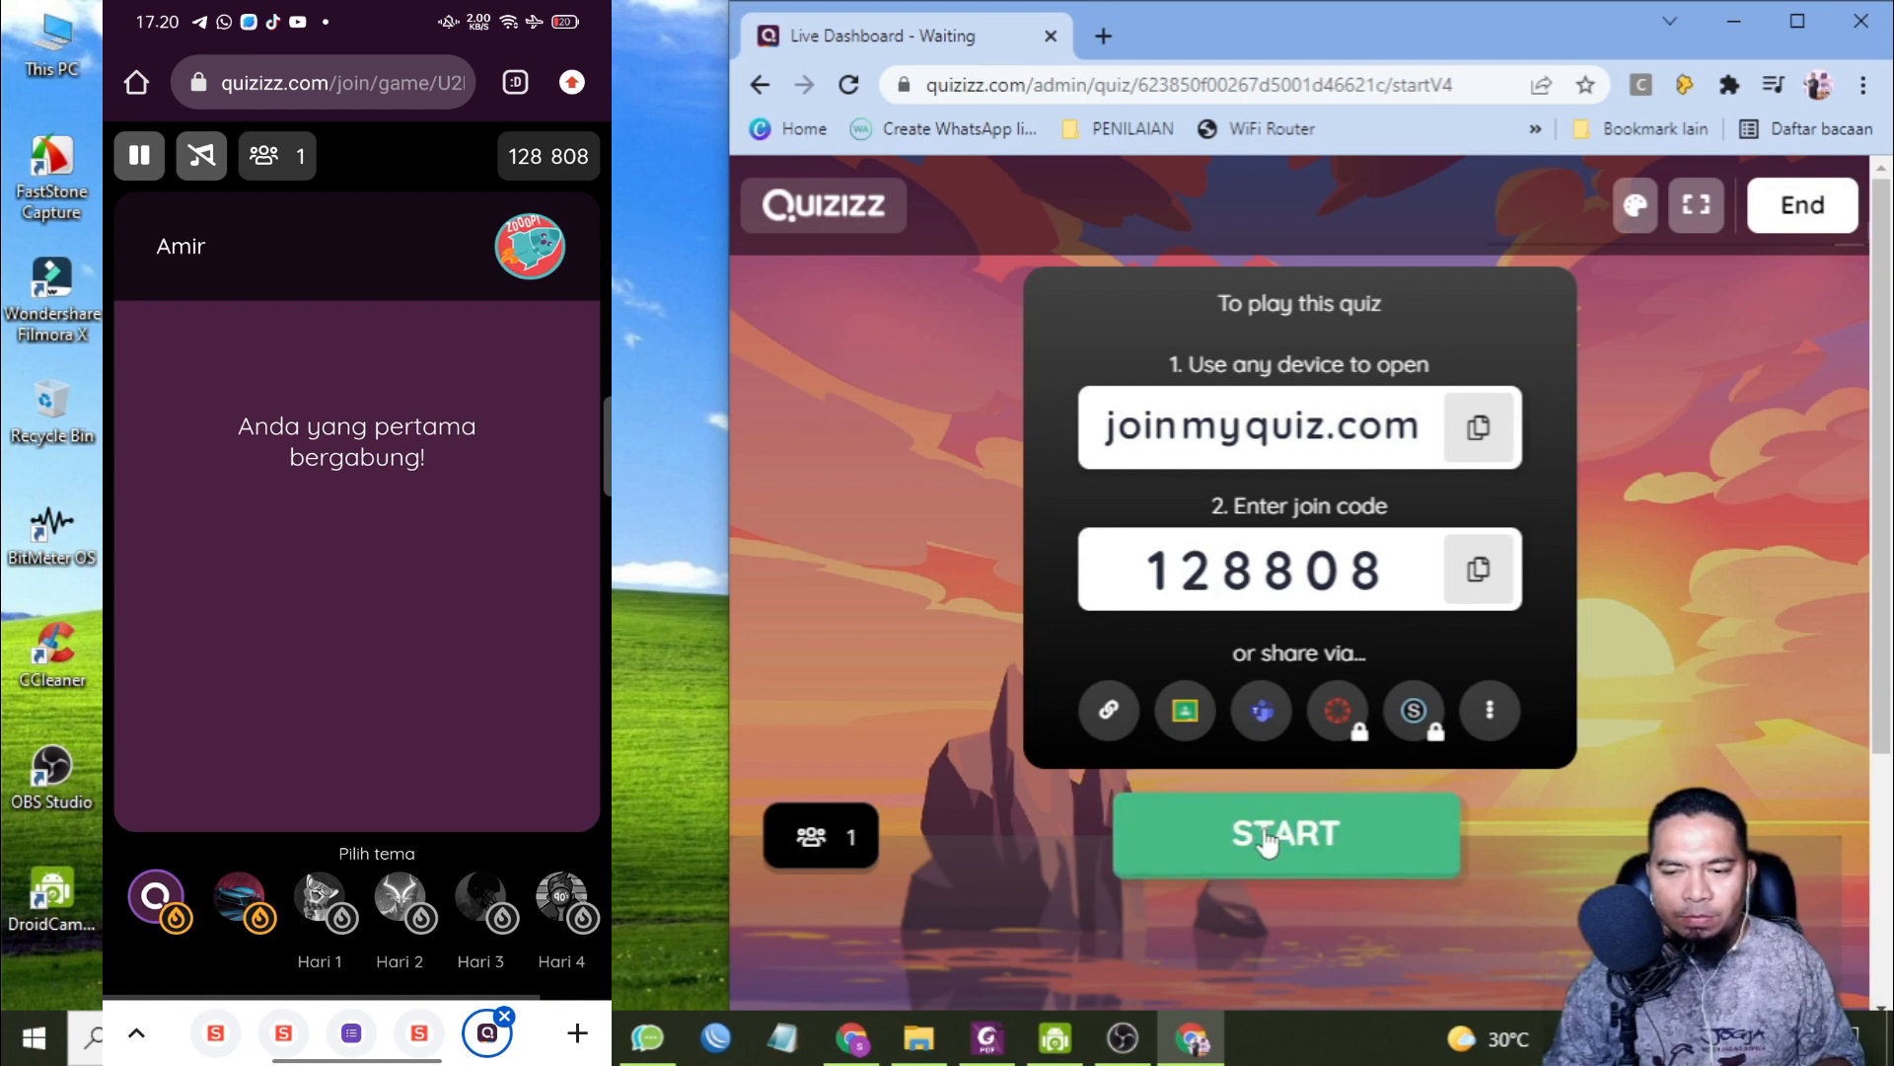
{"action": "left_click", "coordinate": [1327, 855]}
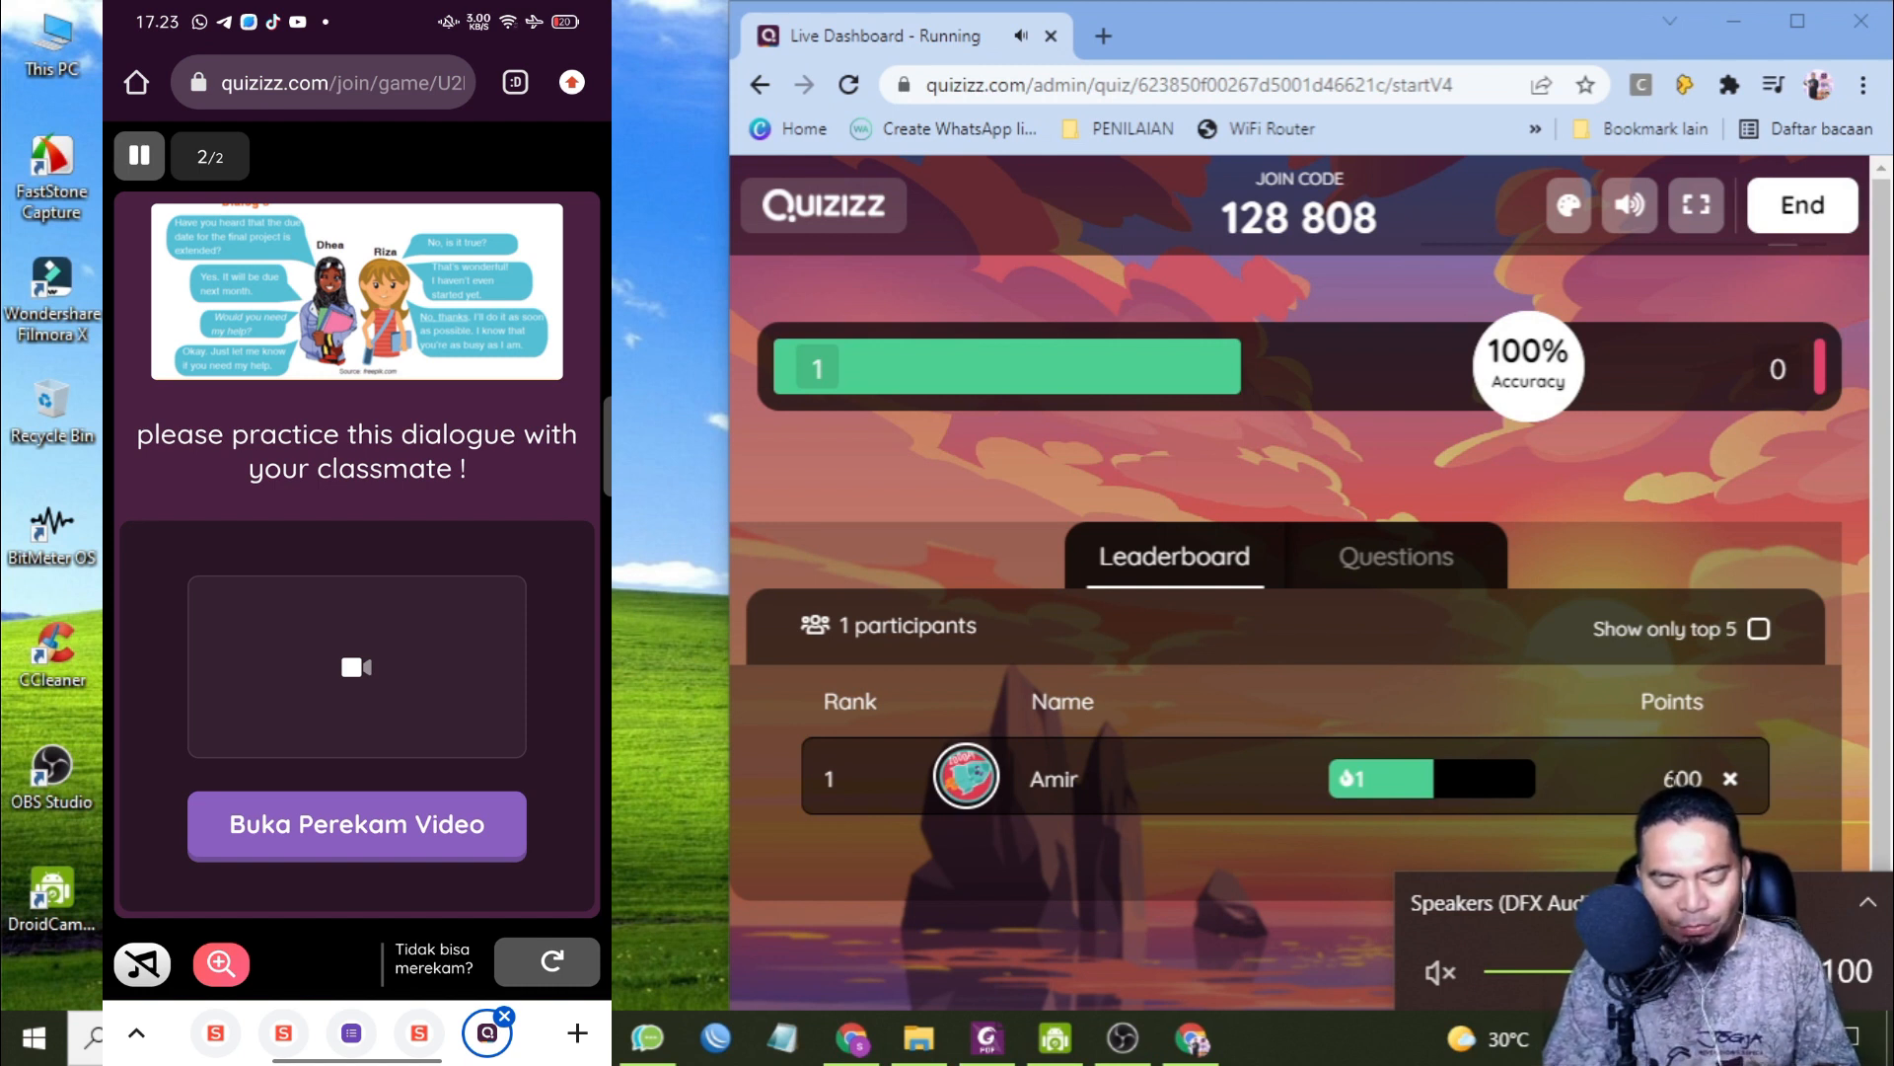
- On the phone, record a video answer about 12 seconds long for the dialogue practice question and submit it
{"action": "left_click", "coordinate": [378, 820]}
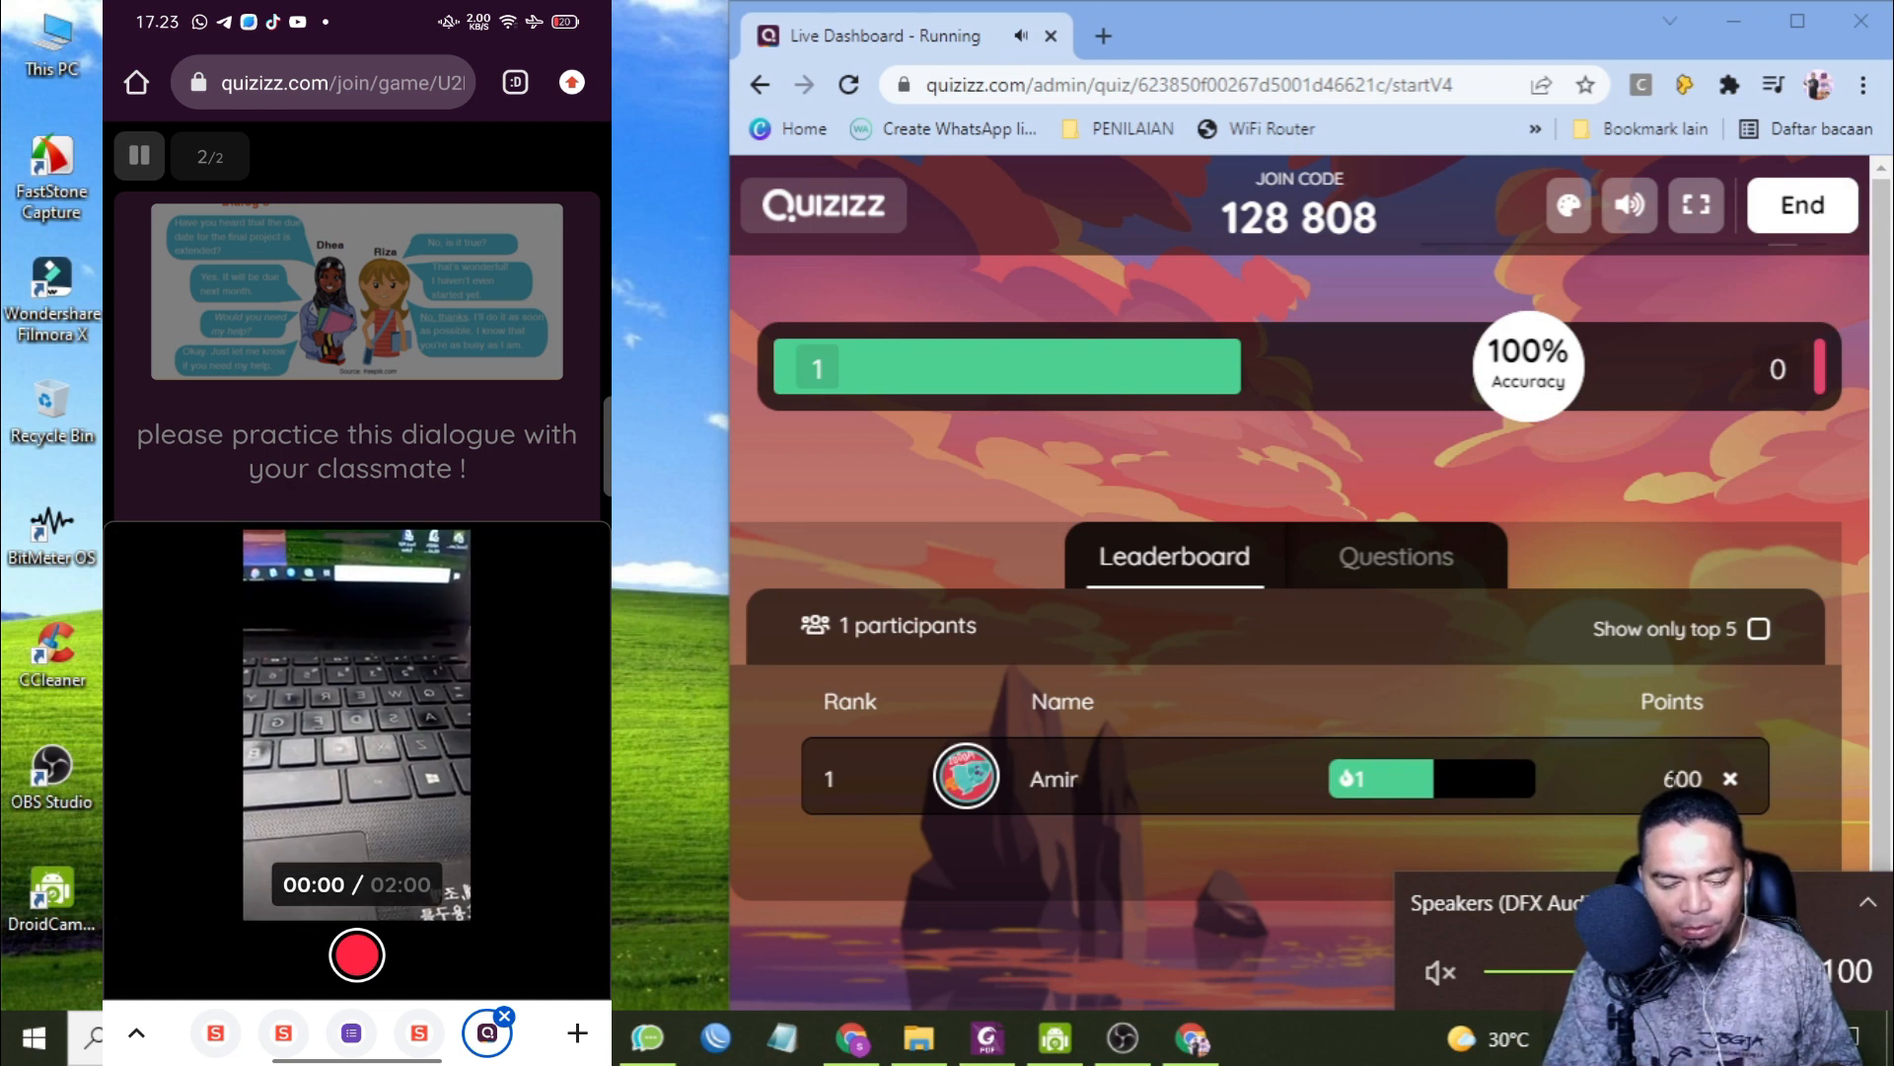
{"action": "left_click", "coordinate": [357, 954]}
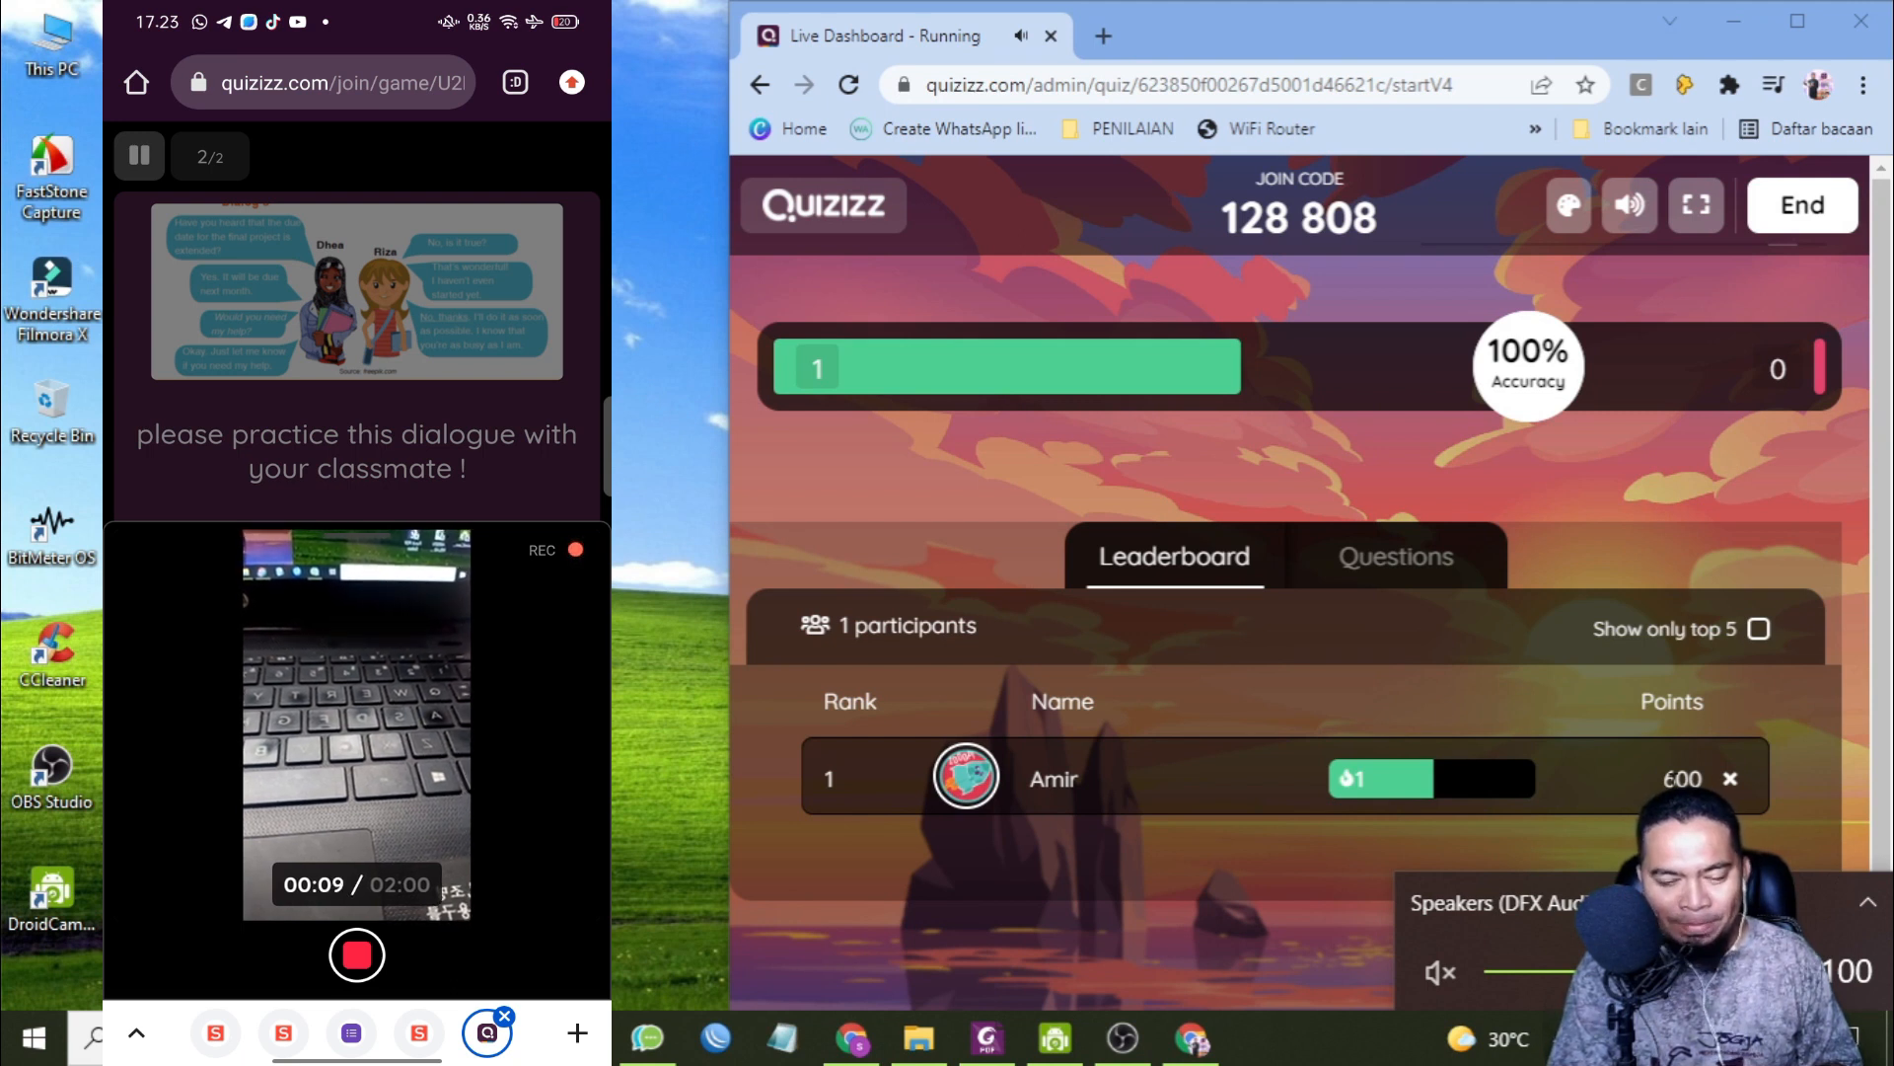
{"action": "left_click", "coordinate": [357, 954]}
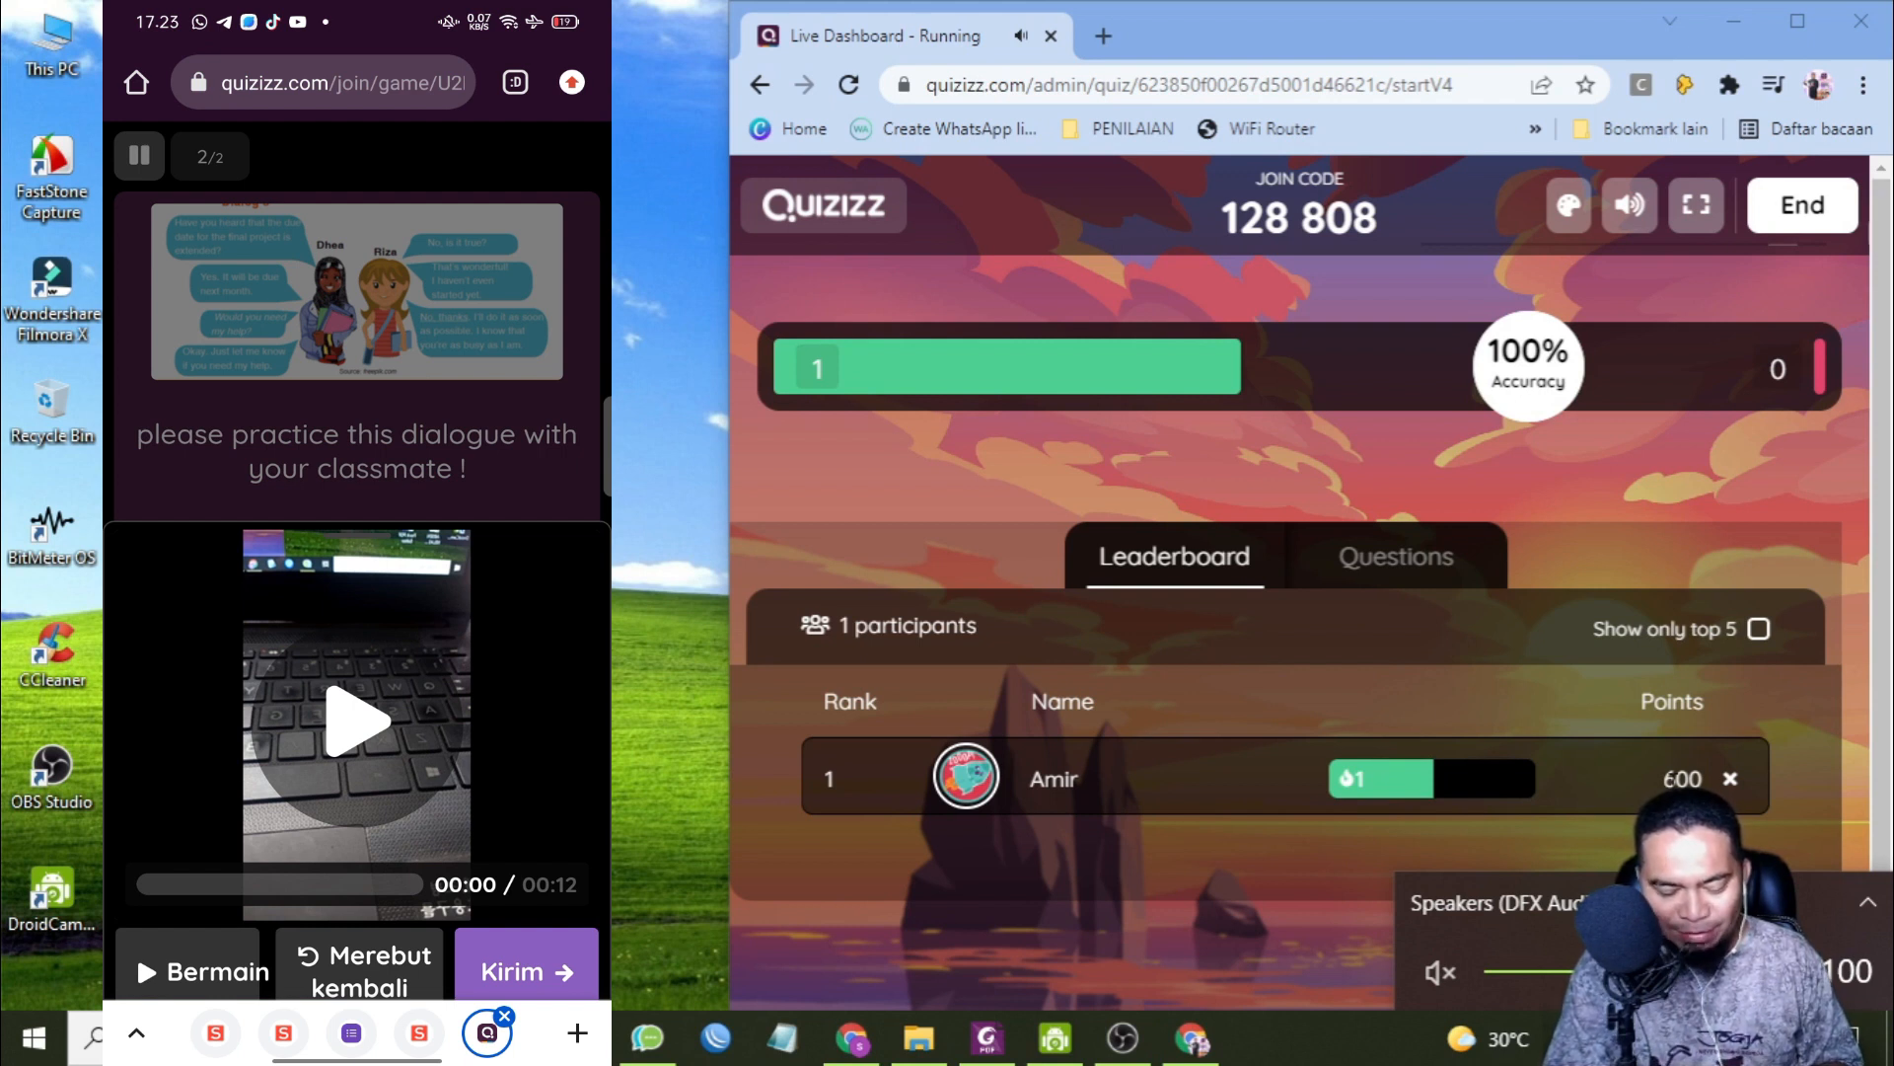
{"action": "left_click", "coordinate": [505, 972]}
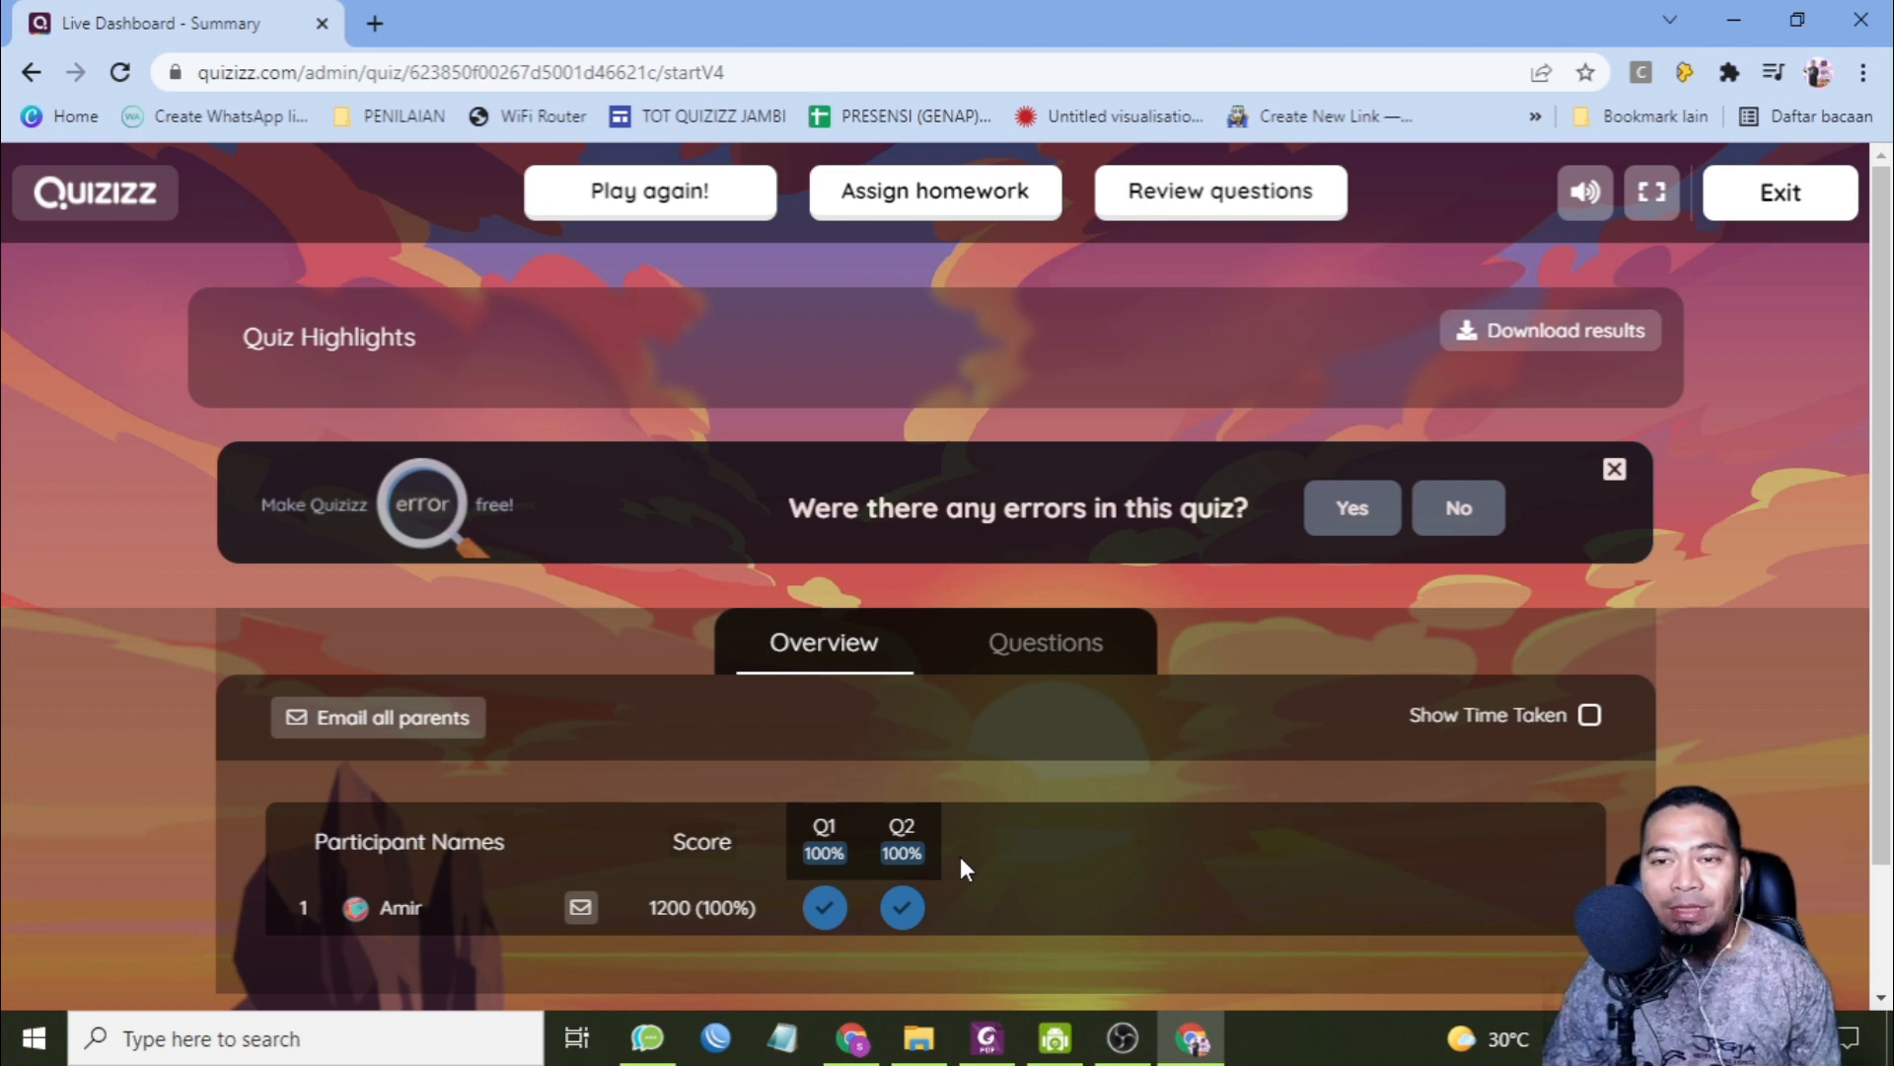
- Leave the finished game's summary and return to the Quizizz admin home page
{"action": "left_click", "coordinate": [95, 202]}
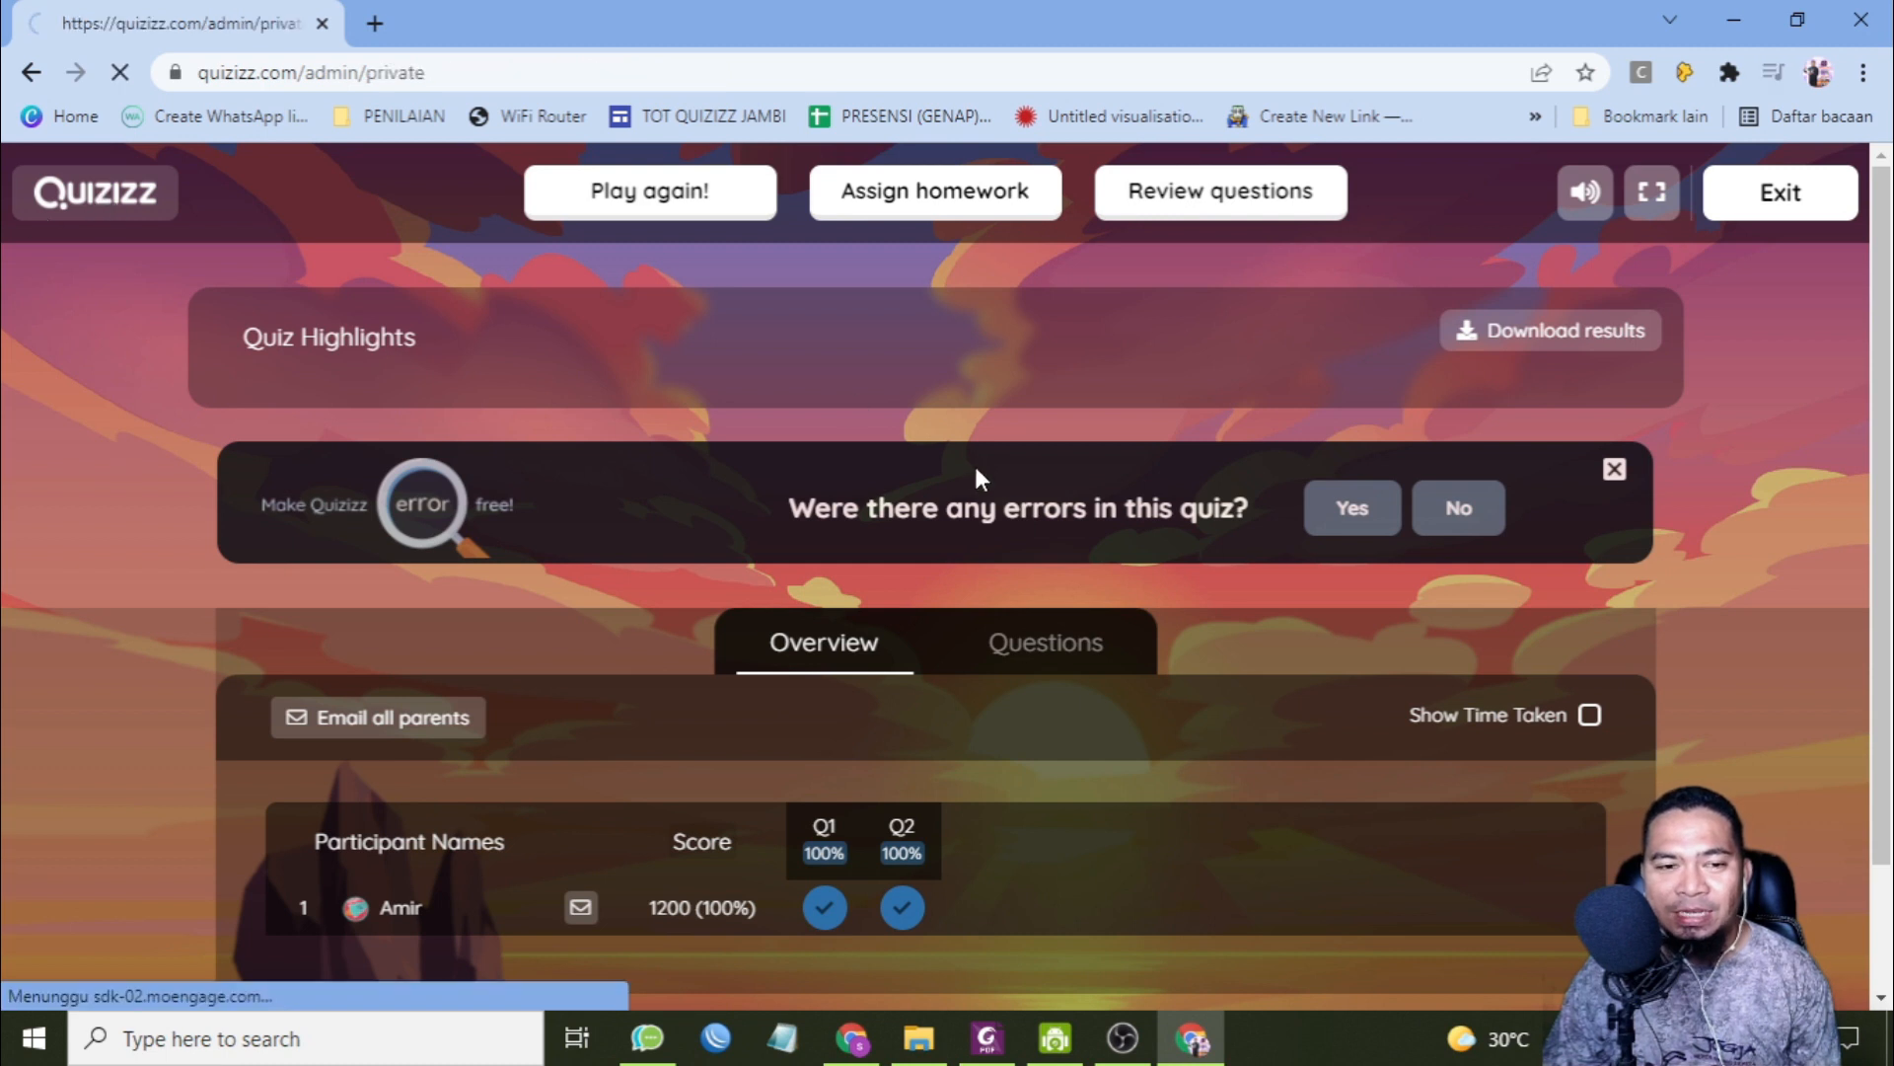